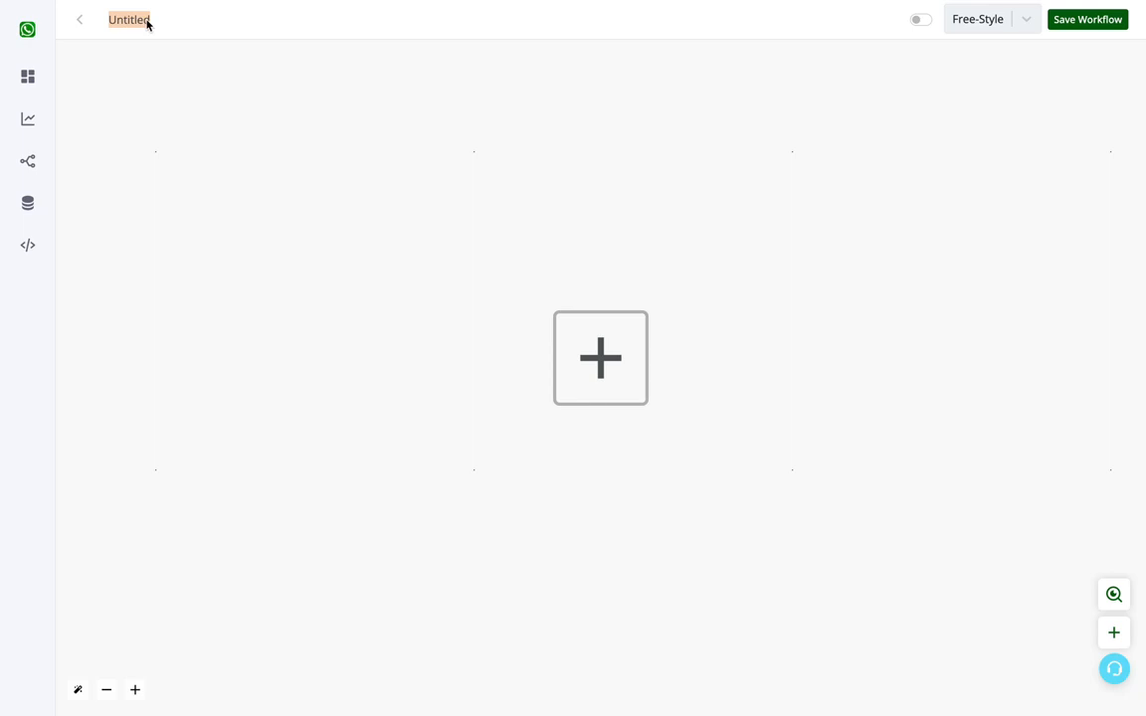
# Step: Name the workflow Basic Bot and start it with a WhatsApp Chat Bot Hot Keywords trigger
pyautogui.write('Basic Bot')
pyautogui.click(583, 352)
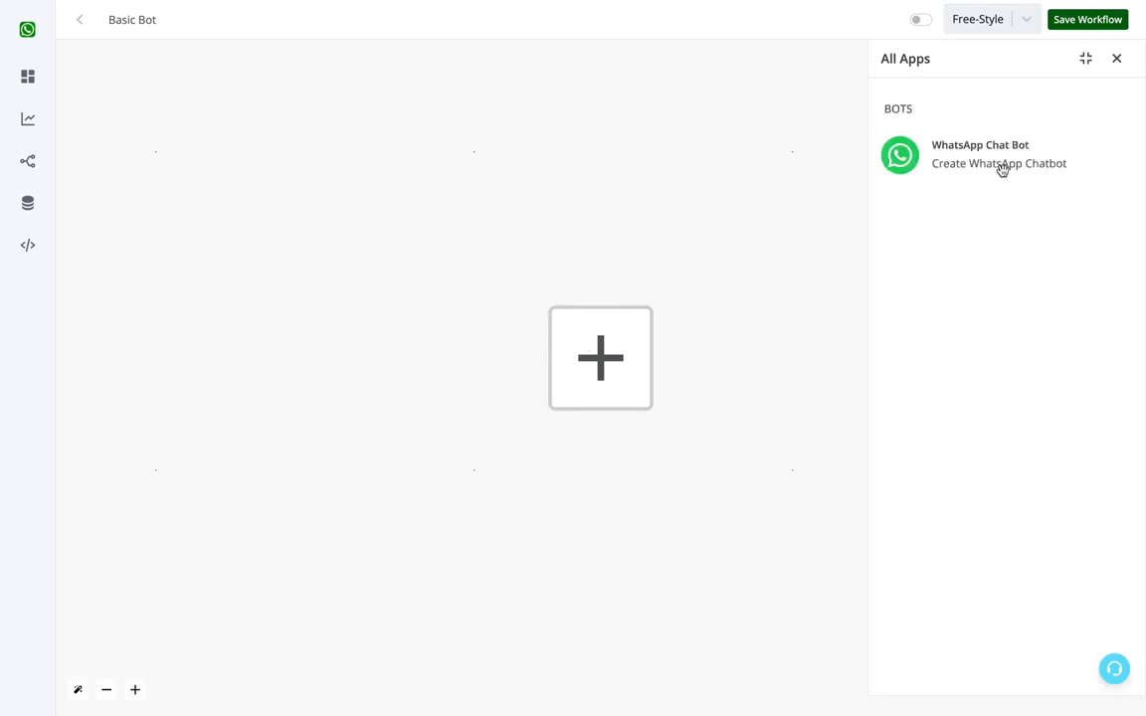
pyautogui.click(1000, 168)
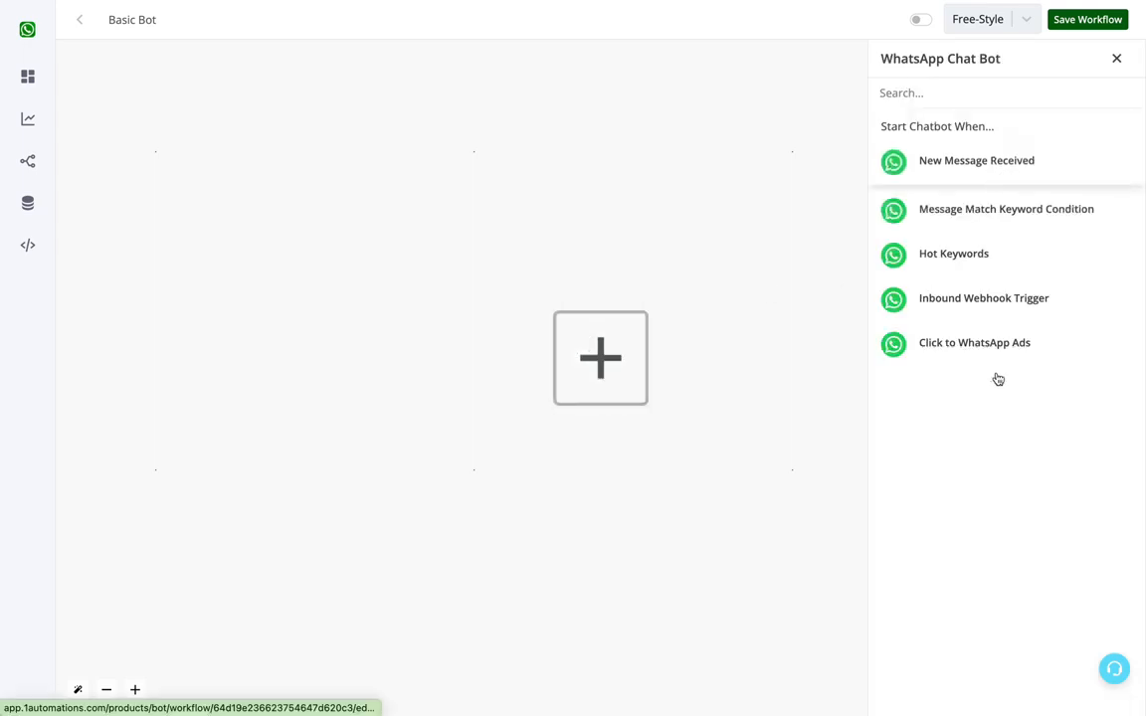
pyautogui.click(957, 254)
# Step: Configure the Hot Keywords trigger for Channel #1 with the condition that the incoming message is "basic", and save it
pyautogui.click(957, 184)
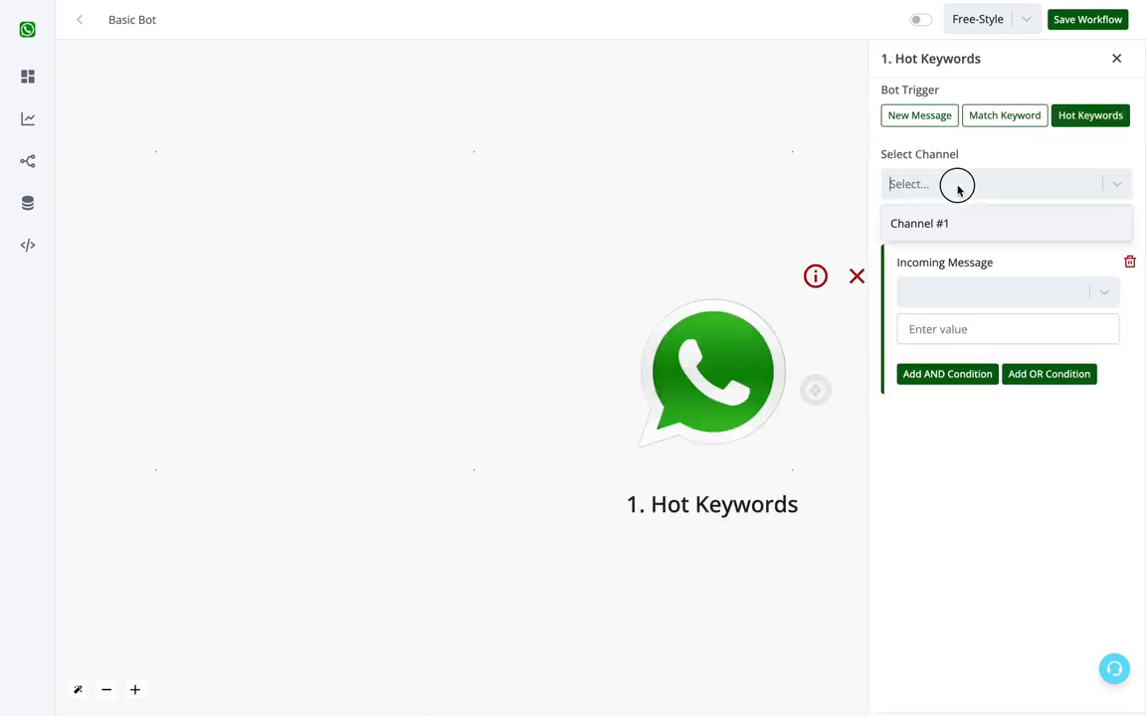
pyautogui.click(951, 225)
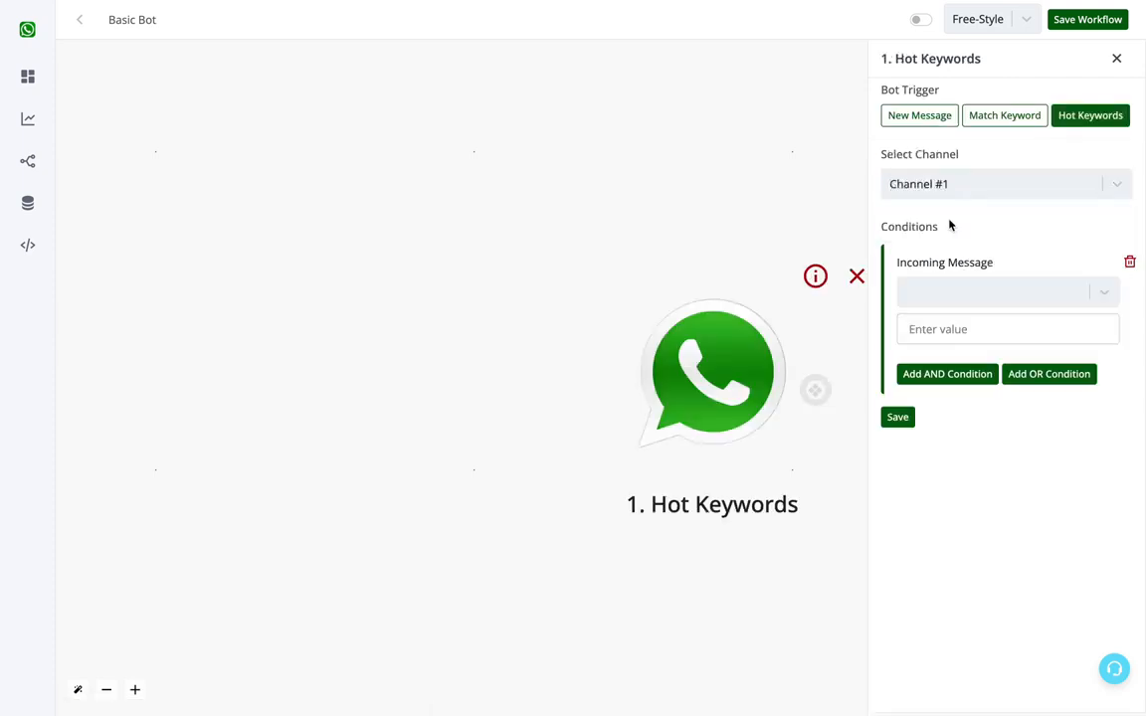
pyautogui.click(970, 293)
pyautogui.scroll(-5, 972, 382)
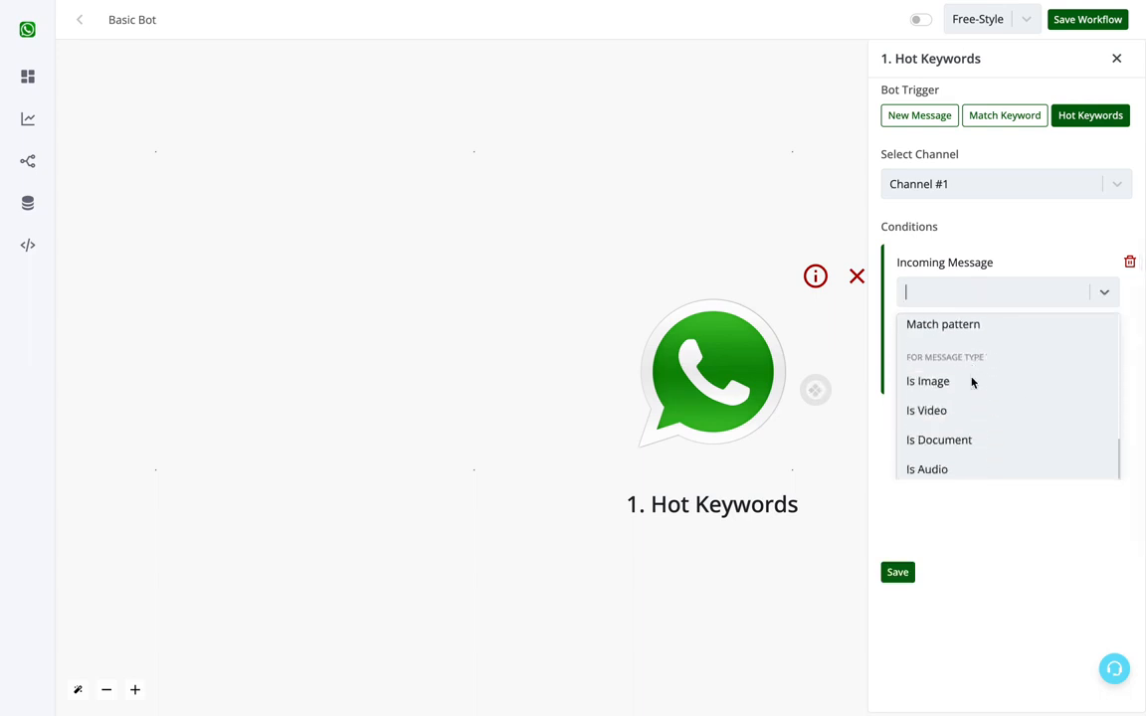
pyautogui.scroll(5, 972, 382)
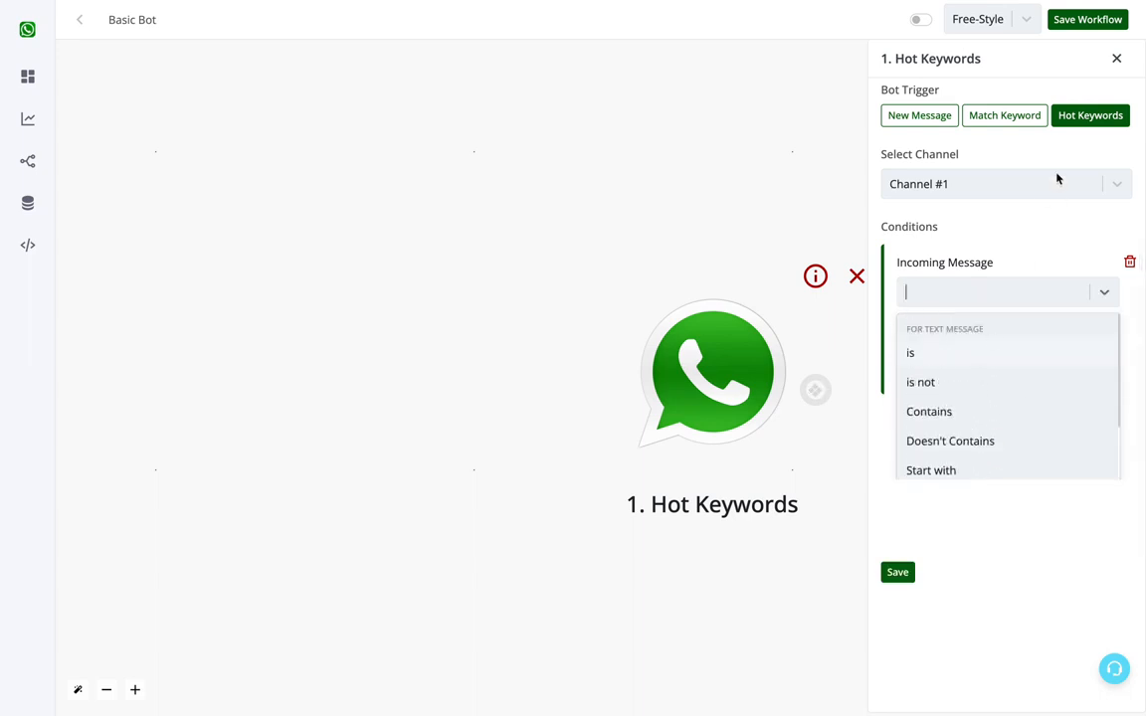
pyautogui.click(975, 356)
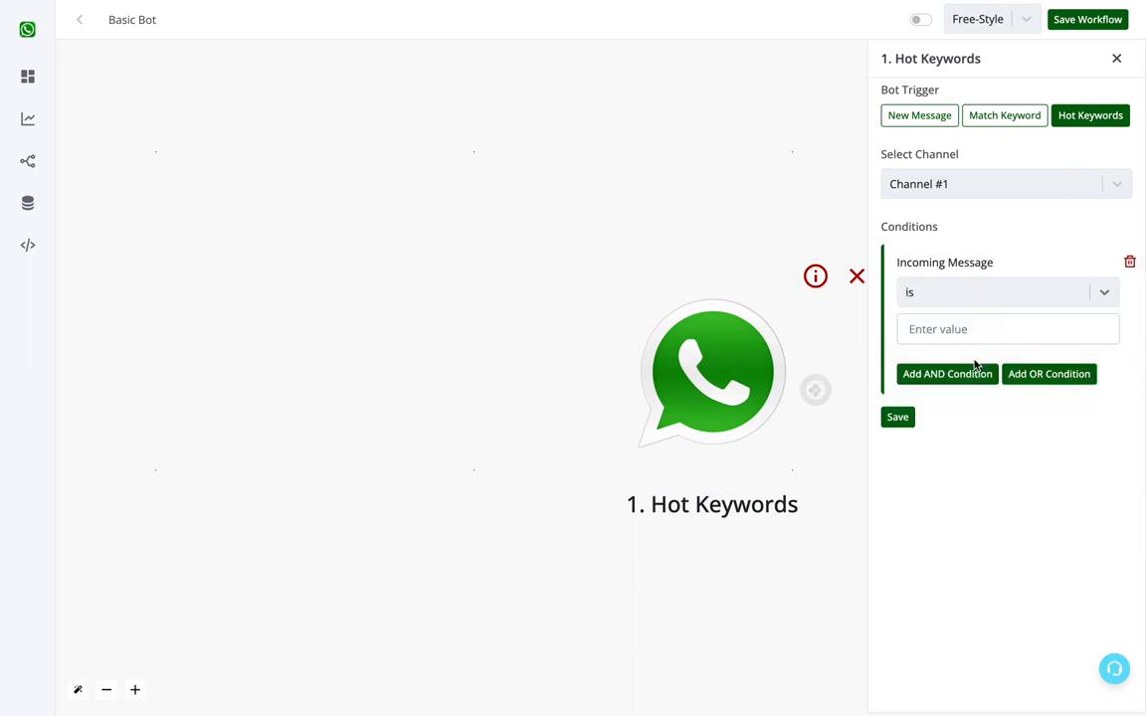
pyautogui.write('basic')
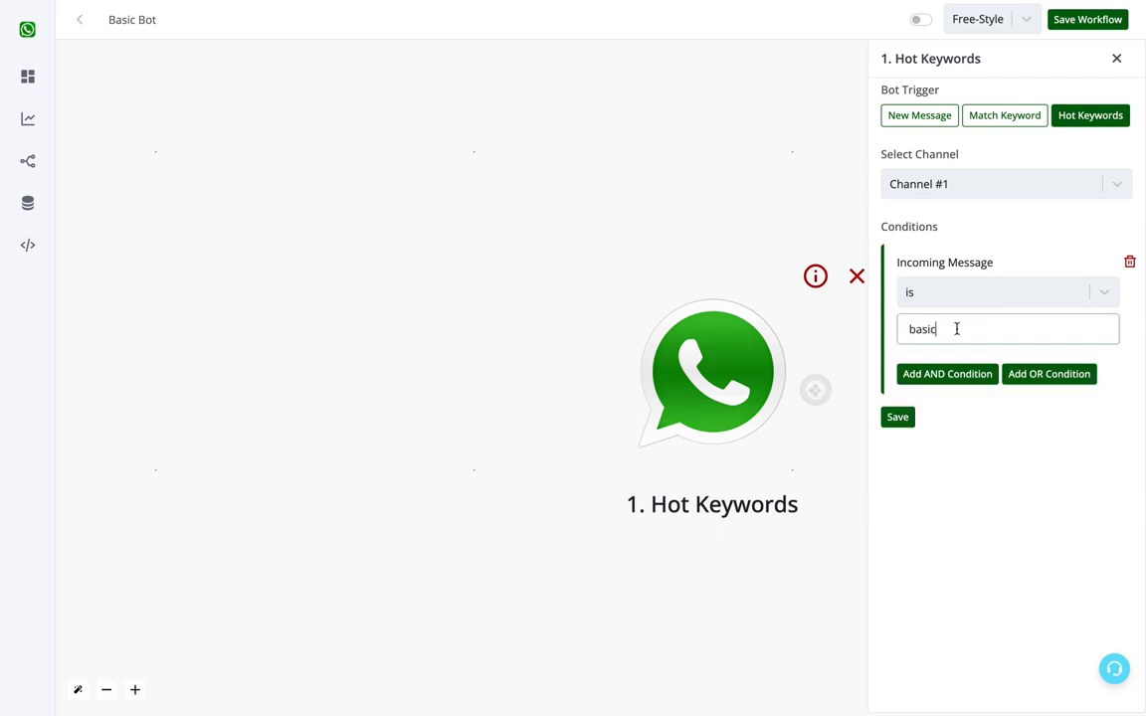
pyautogui.click(909, 416)
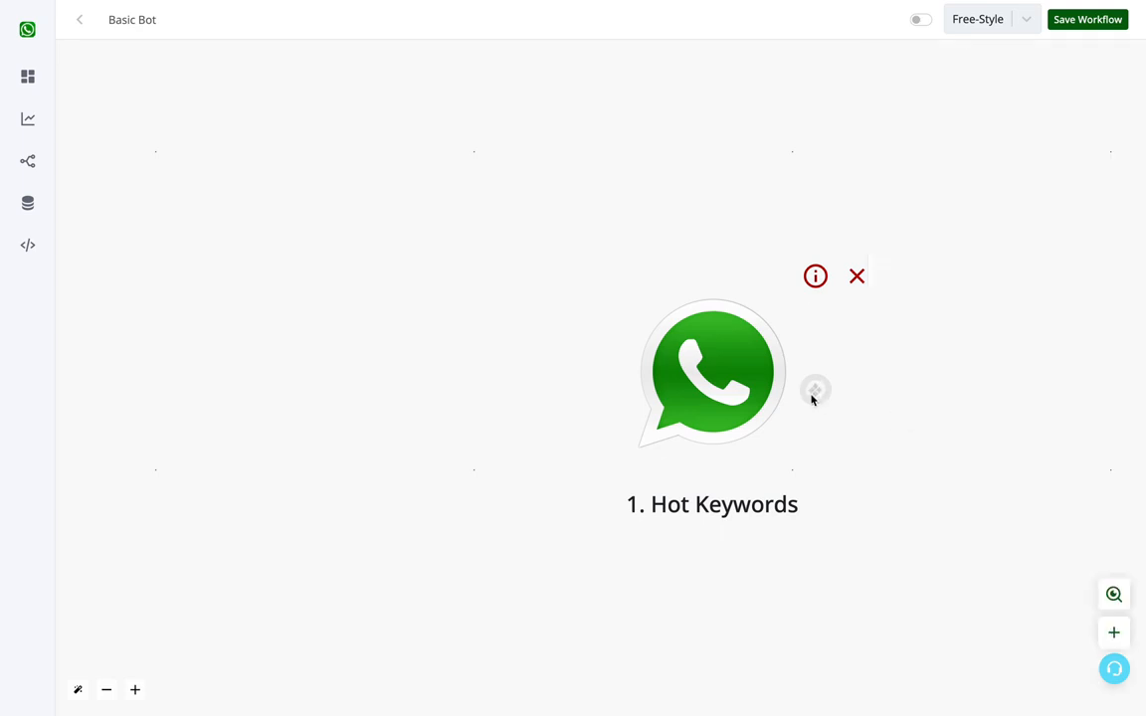
# Step: Connect a new Send Message action after the Hot Keywords trigger
pyautogui.moveTo(814, 391); pyautogui.dragTo(985, 366)
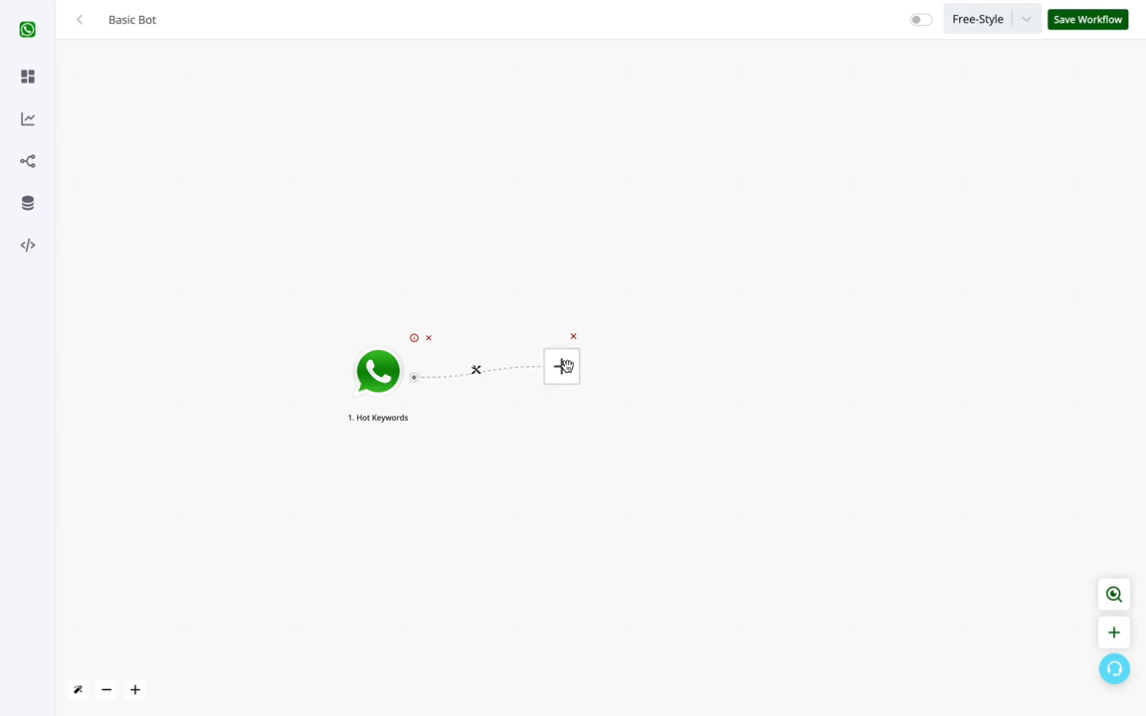
pyautogui.click(563, 368)
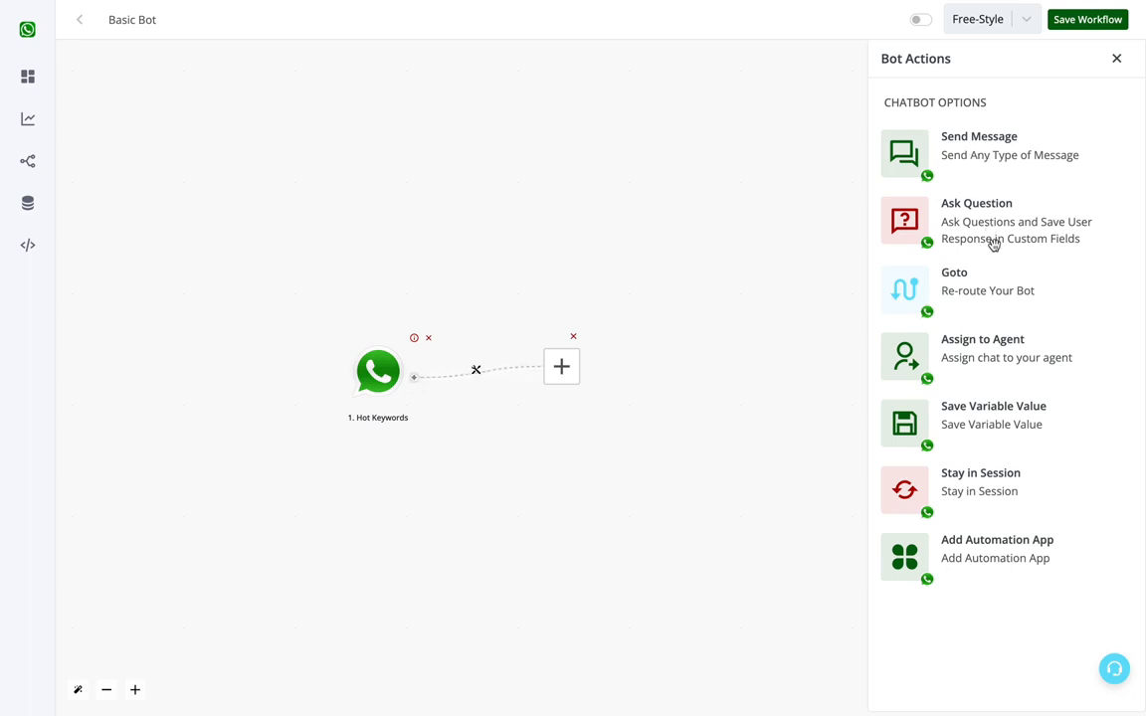
pyautogui.click(992, 154)
pyautogui.click(982, 124)
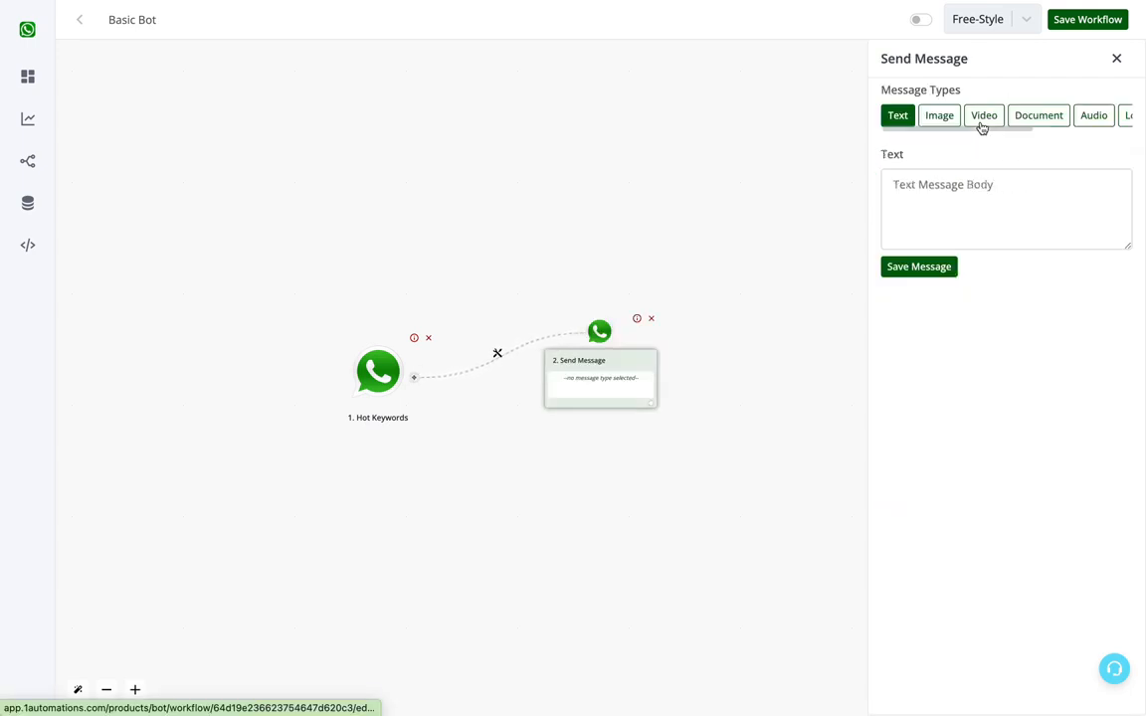
# Step: Write the text message "Hello {{name}}, Welcome to our bot ." using the name custom field, with the welcome on a second line, and save it
pyautogui.click(990, 184)
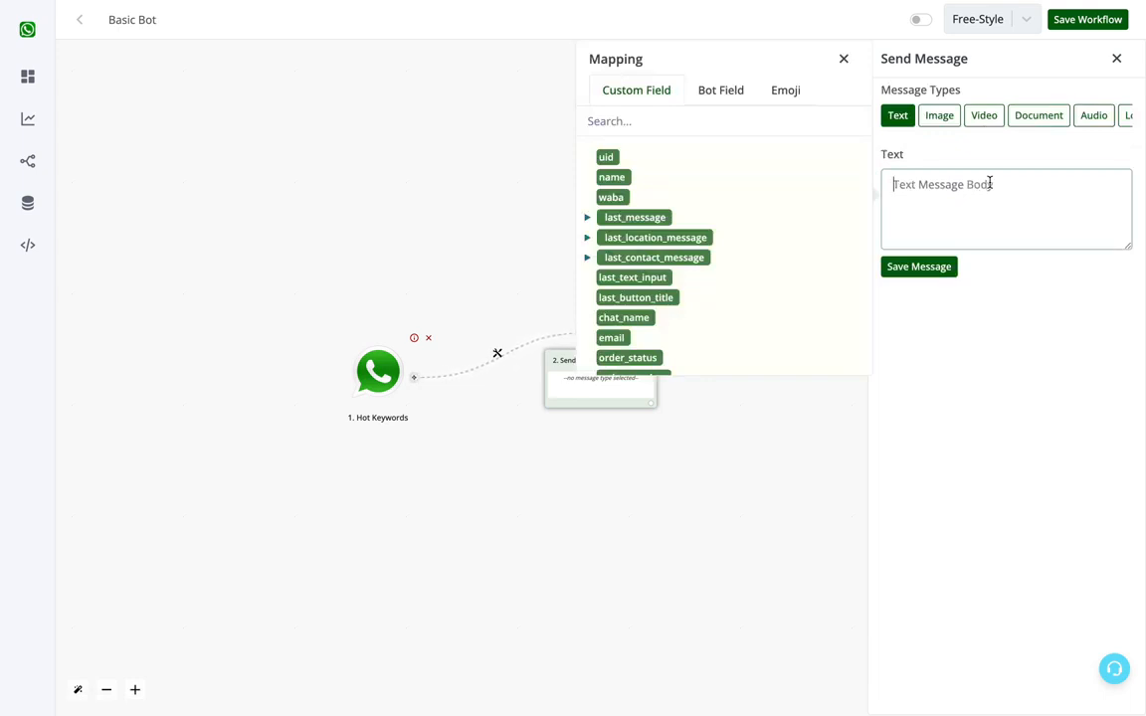
pyautogui.write('Hello')
pyautogui.click(610, 176)
pyautogui.write('Welcome to our bot .')
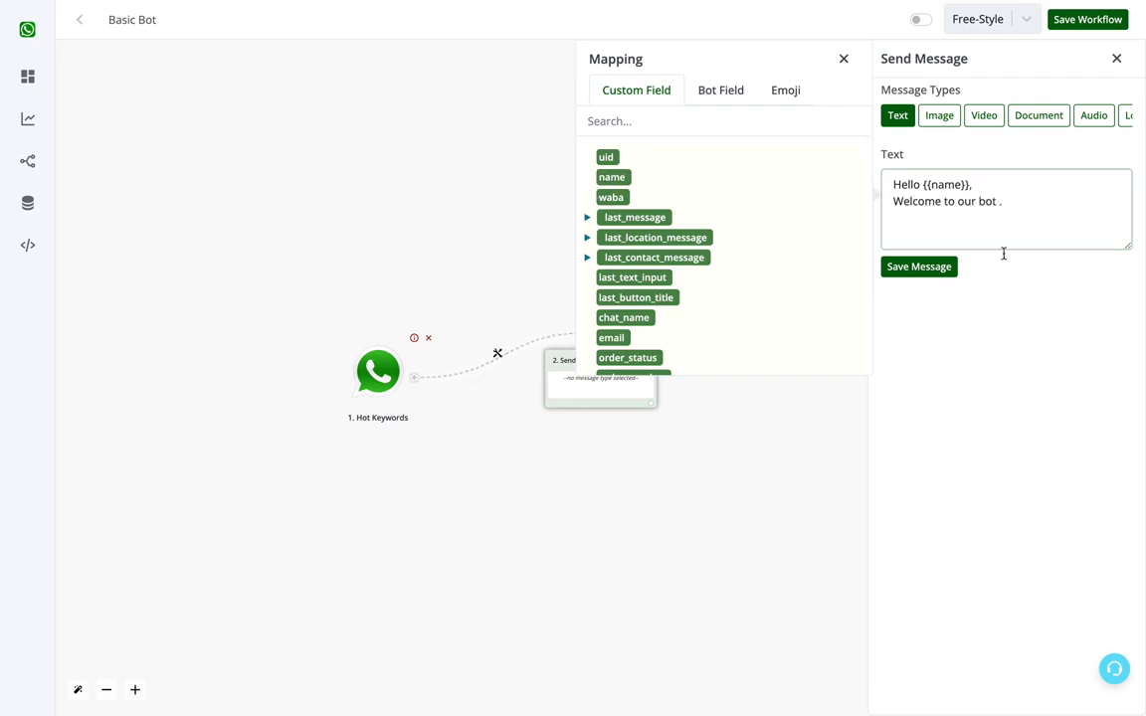
pyautogui.click(918, 267)
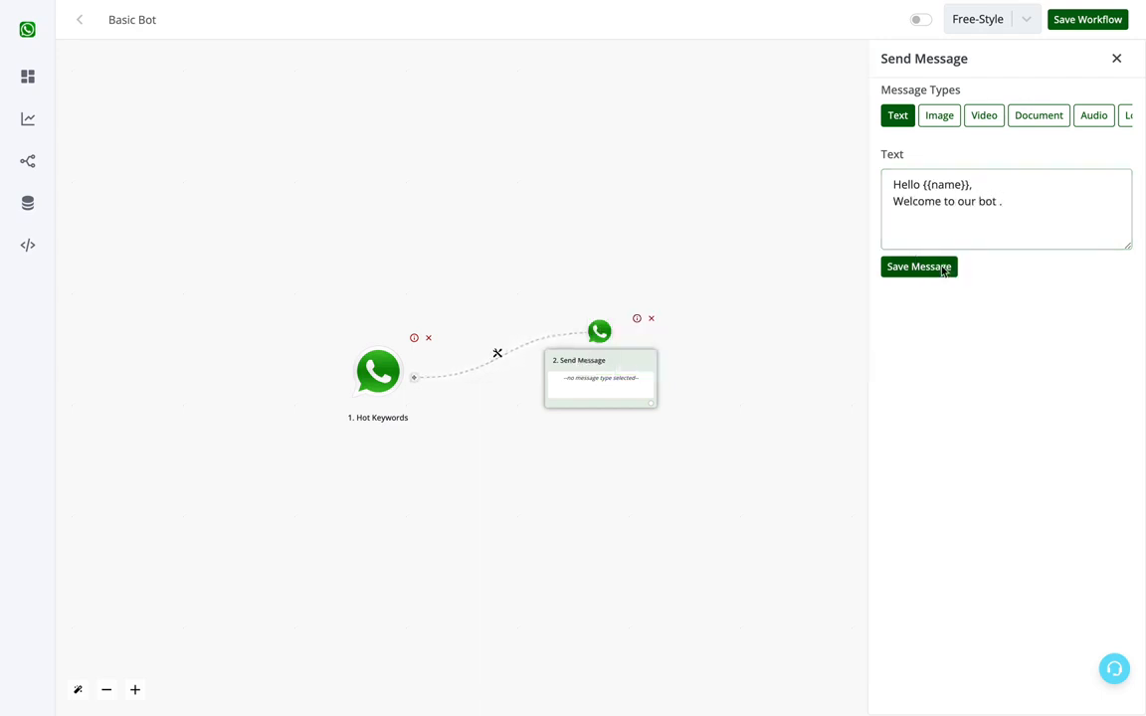
# Step: Connect an Ask Question action of the Interactive Message type after the welcome message
pyautogui.click(651, 407)
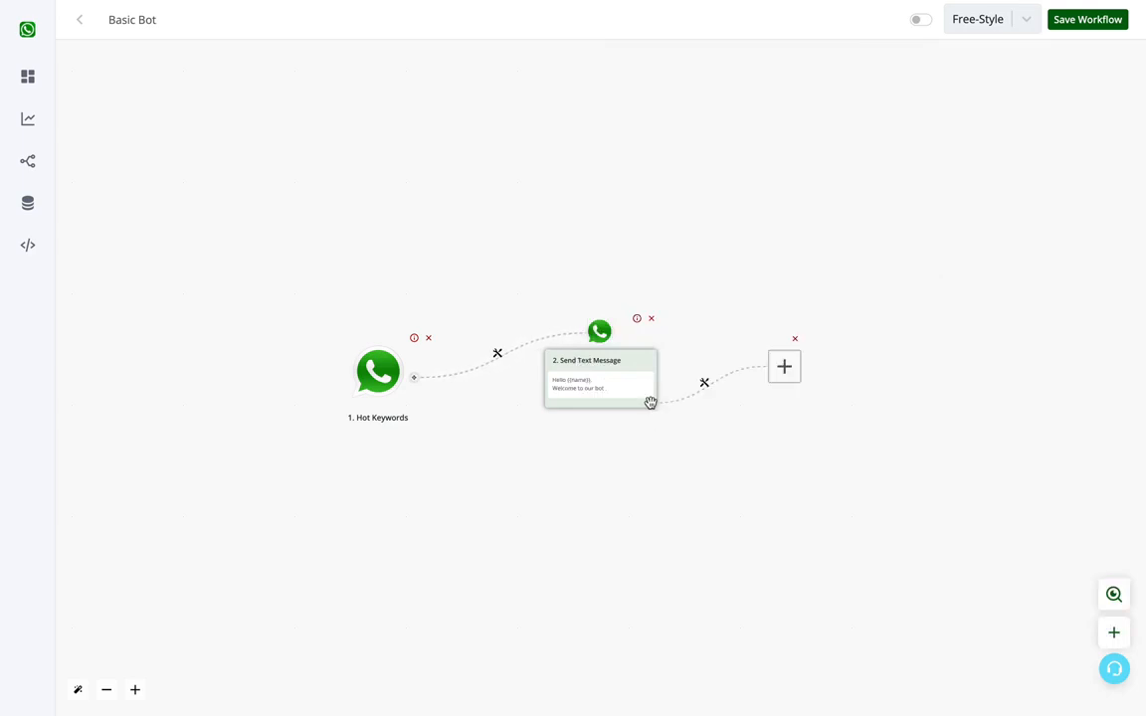
pyautogui.click(564, 365)
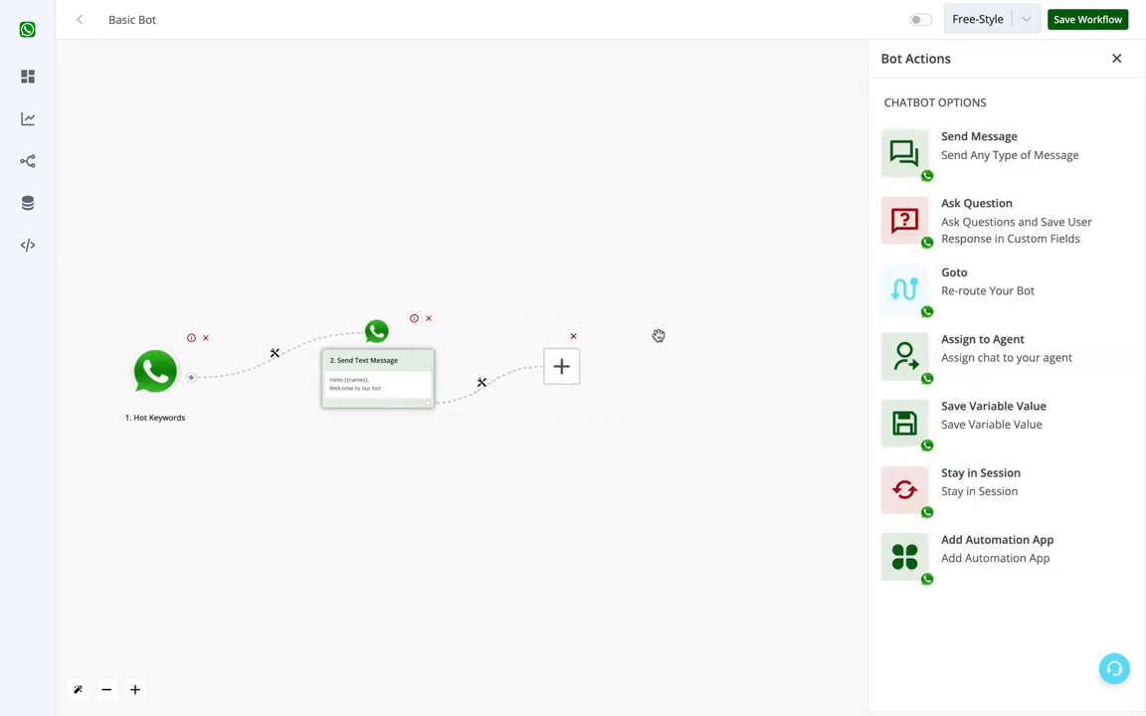
pyautogui.click(969, 220)
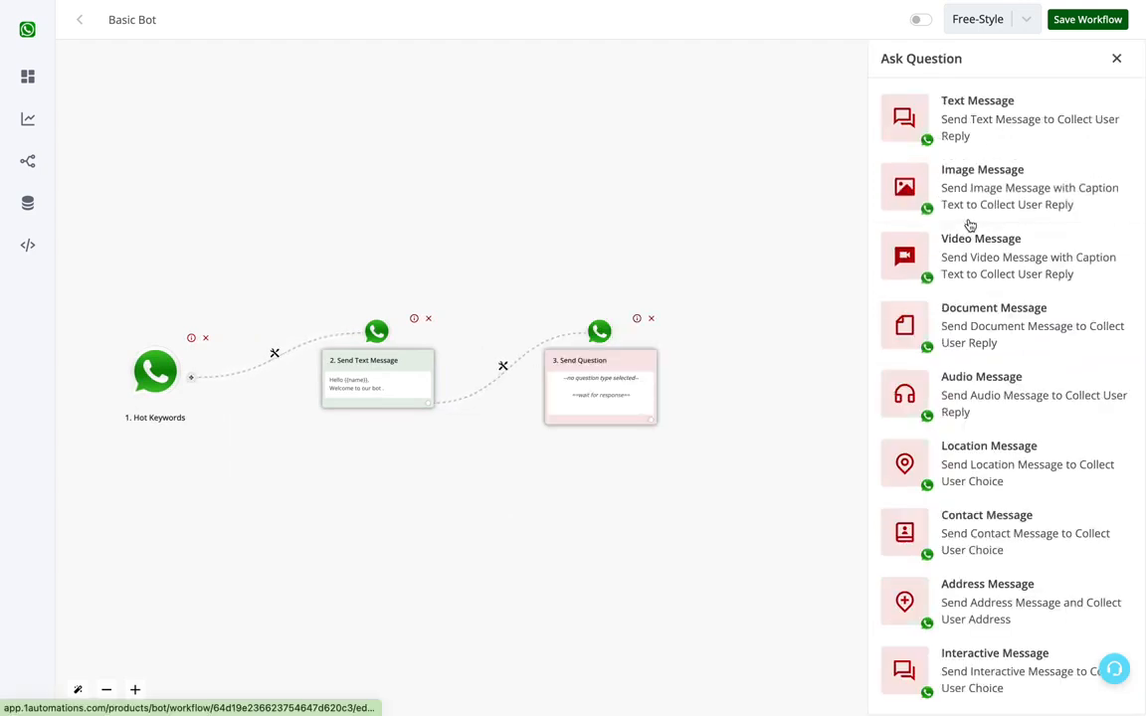
pyautogui.click(971, 670)
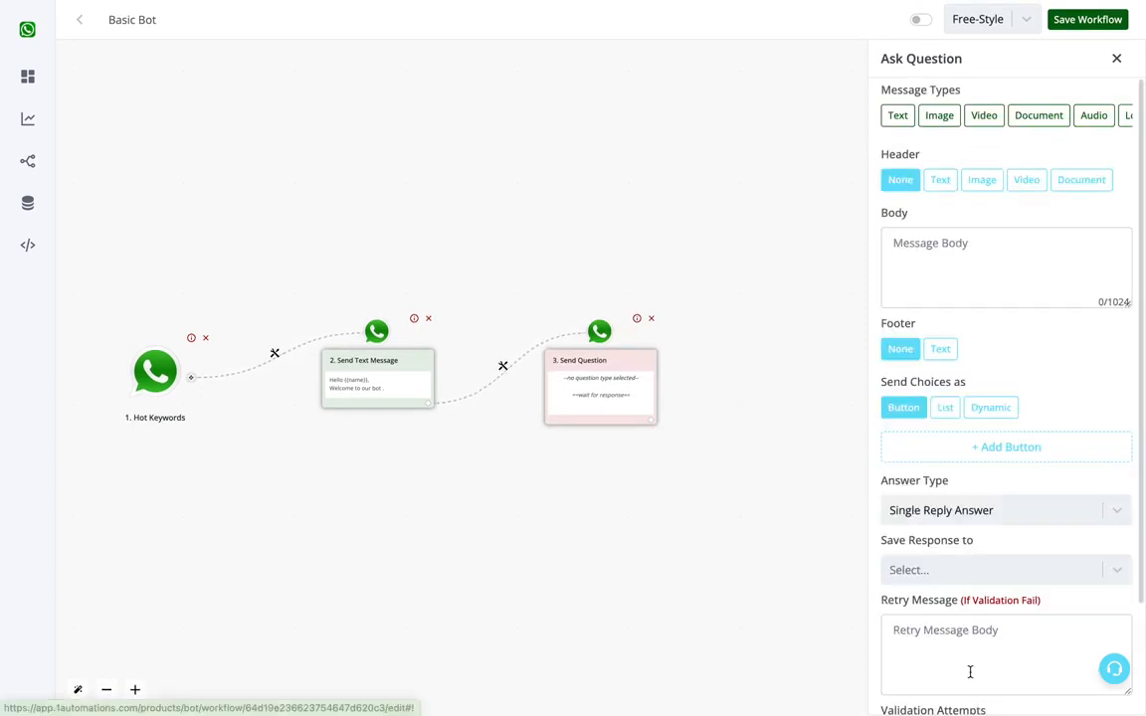
# Step: Set the question's message body to "What would you like to do next ?"
pyautogui.click(974, 245)
pyautogui.write('Whats')
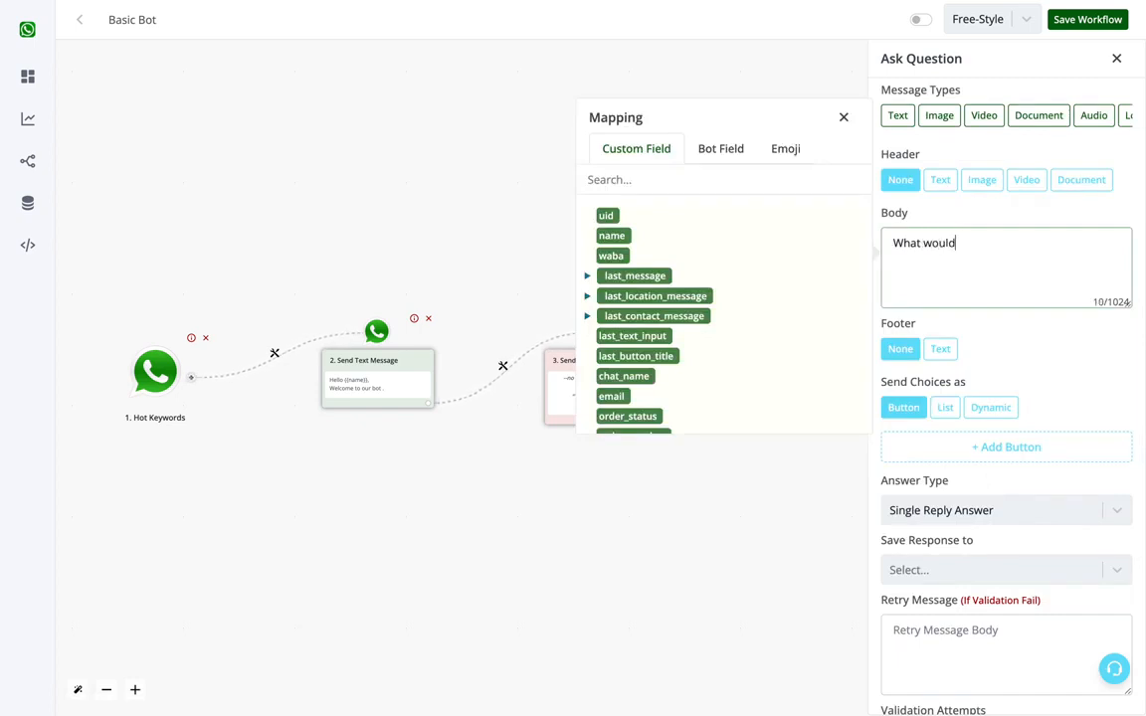
pyautogui.write(' you like to do next ?')
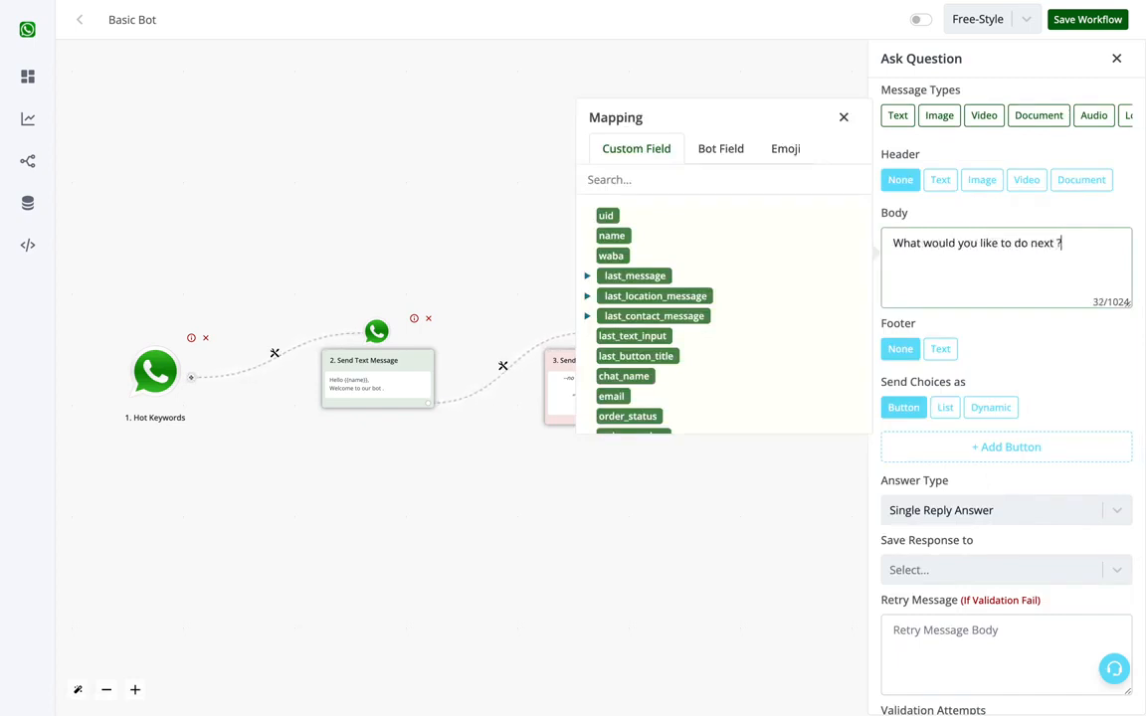
# Step: Add two answer buttons to the question and label the first one "Contact Sales Team"
pyautogui.click(966, 446)
pyautogui.click(967, 480)
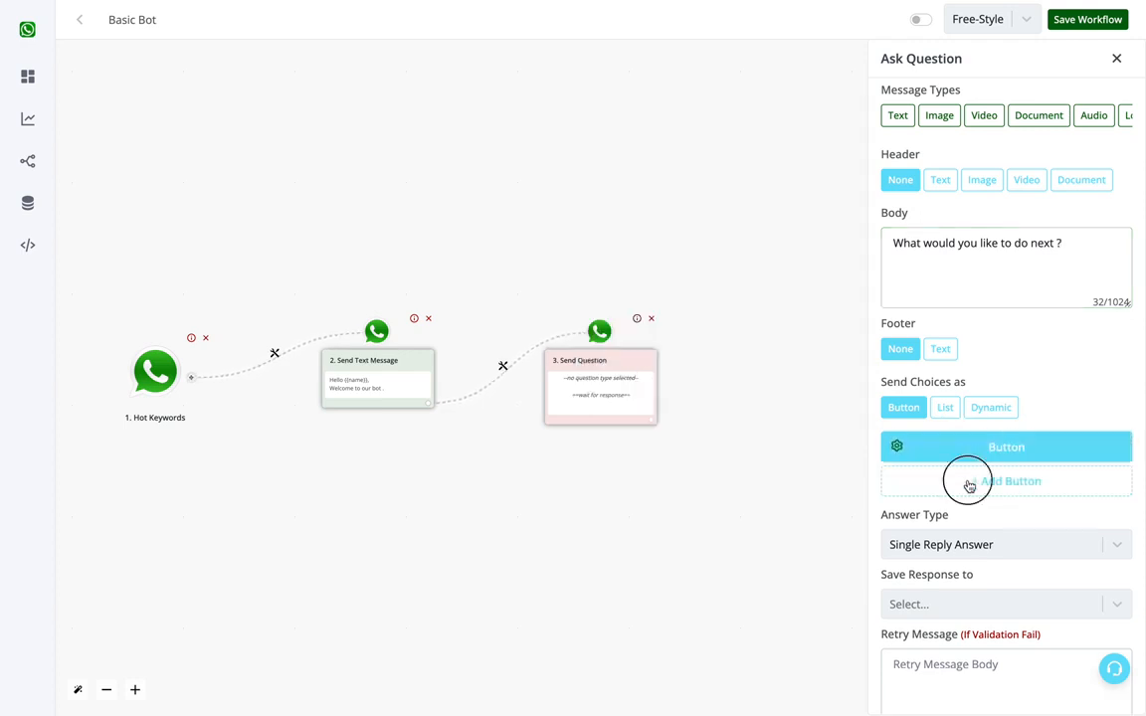
pyautogui.click(983, 453)
pyautogui.doubleClick(690, 458)
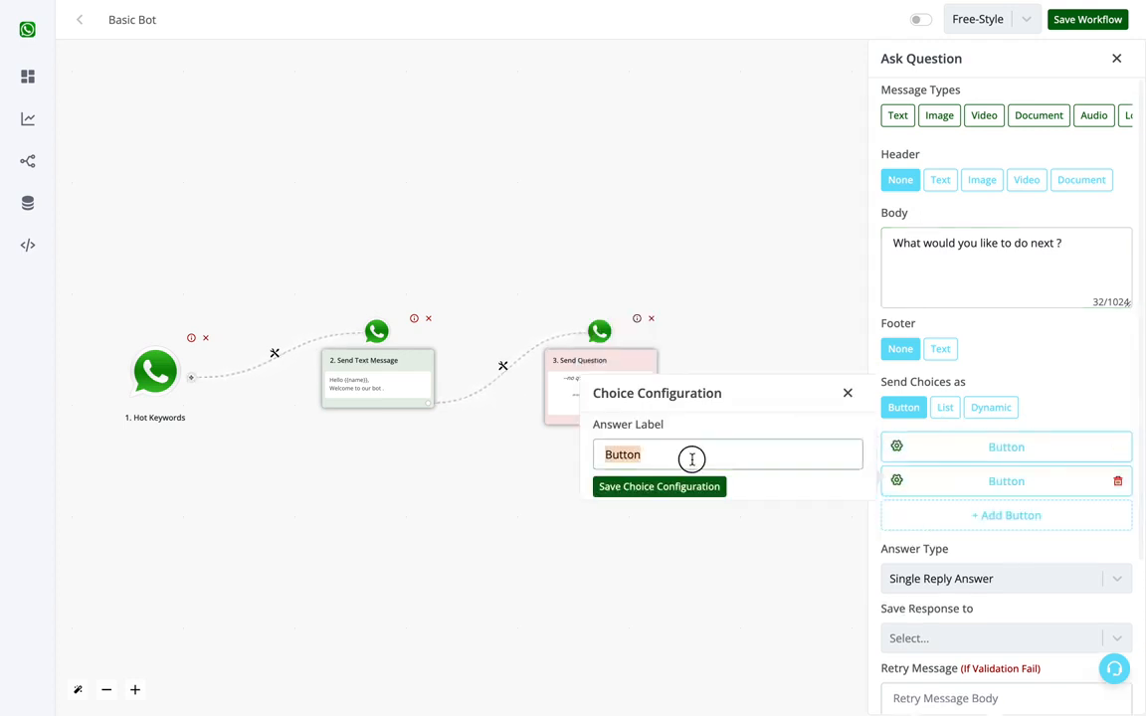
pyautogui.write('Contact Sales Team')
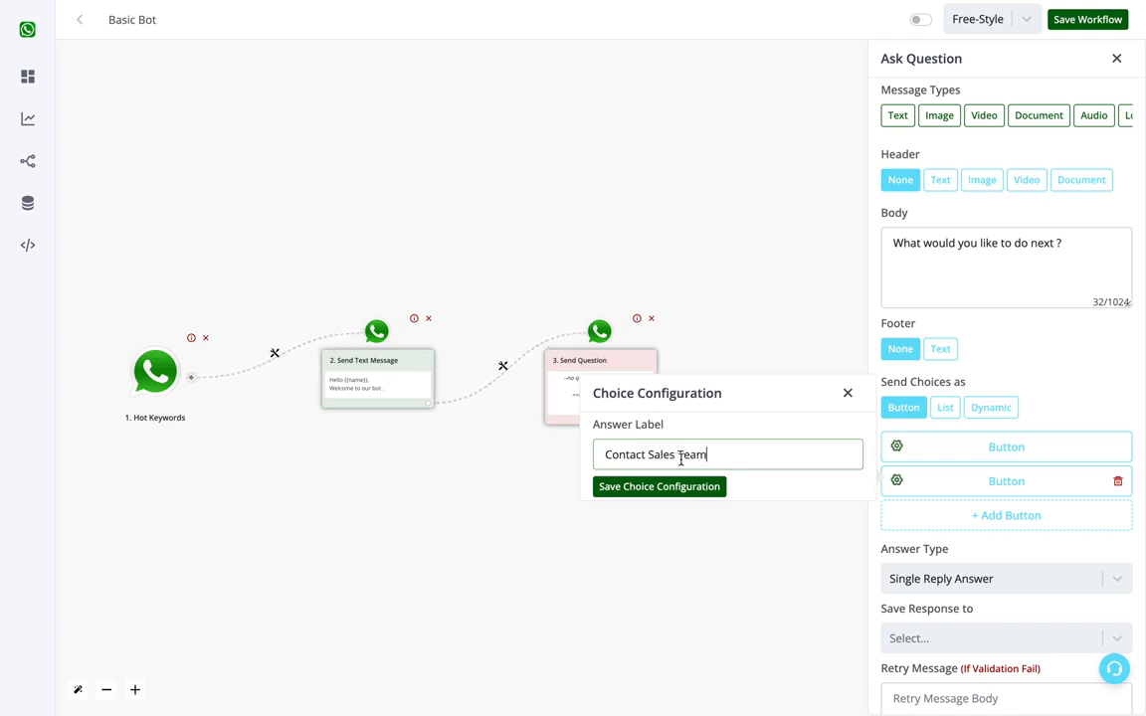
pyautogui.click(629, 487)
# Step: Label the second answer button "Contact Support Team" and save its choice configuration
pyautogui.click(941, 485)
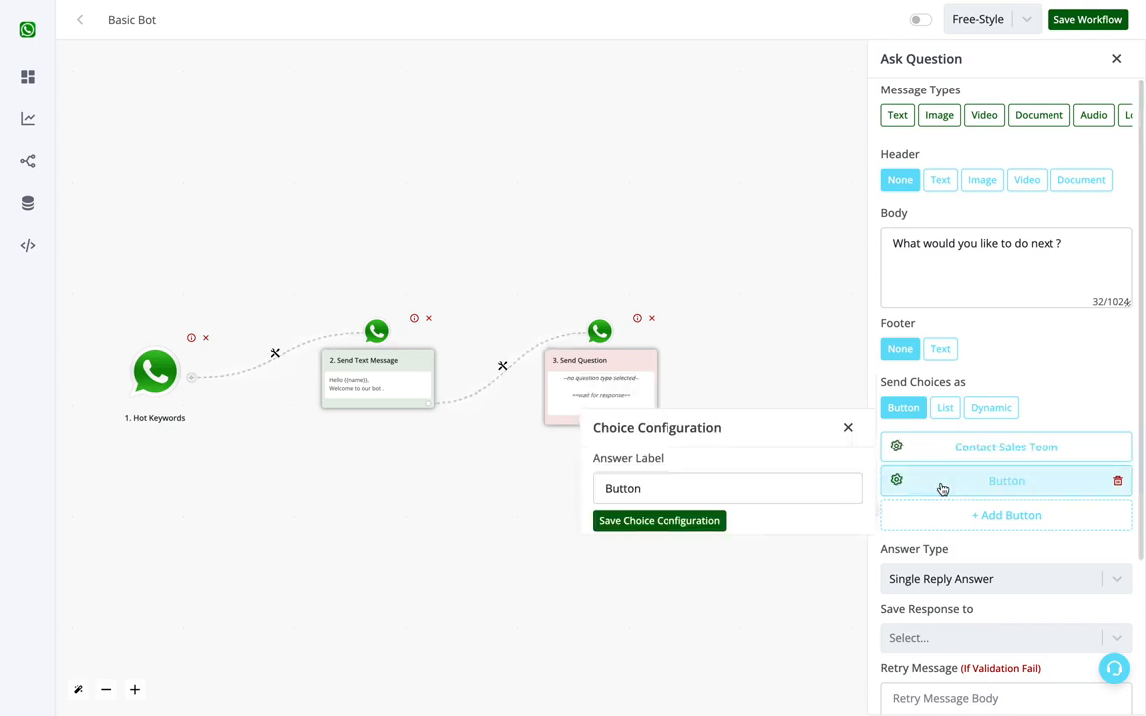
pyautogui.click(742, 488)
pyautogui.doubleClick(742, 490)
pyautogui.write('Contact Support')
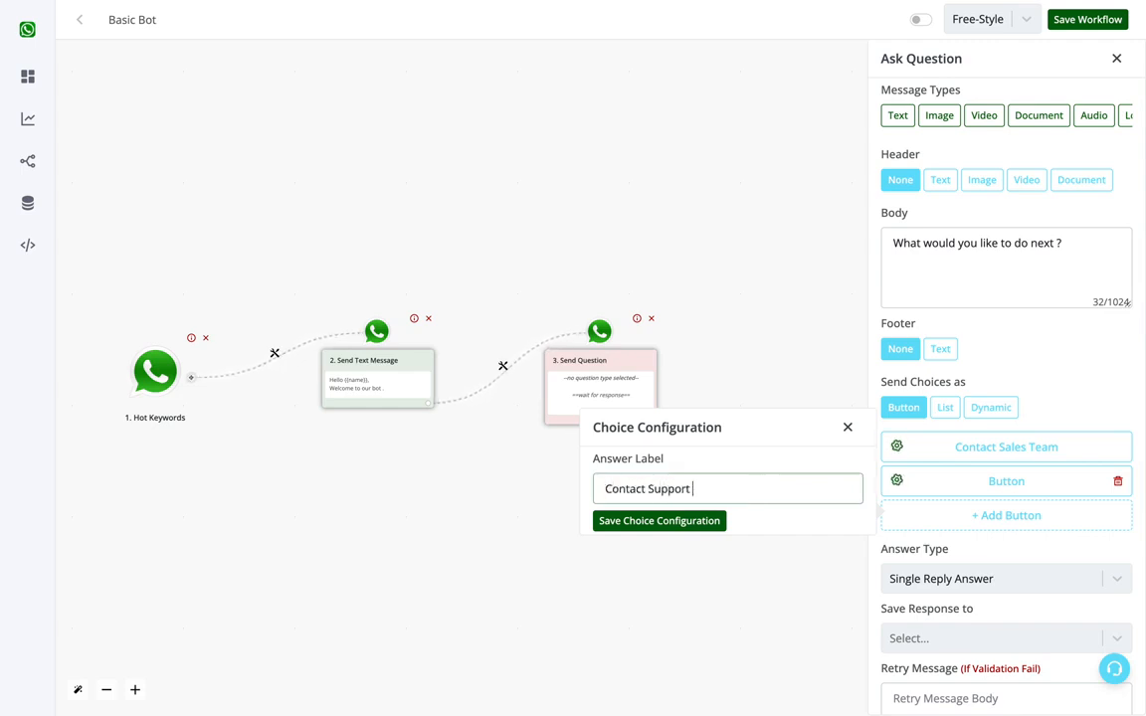
pyautogui.write(' Team')
pyautogui.click(690, 519)
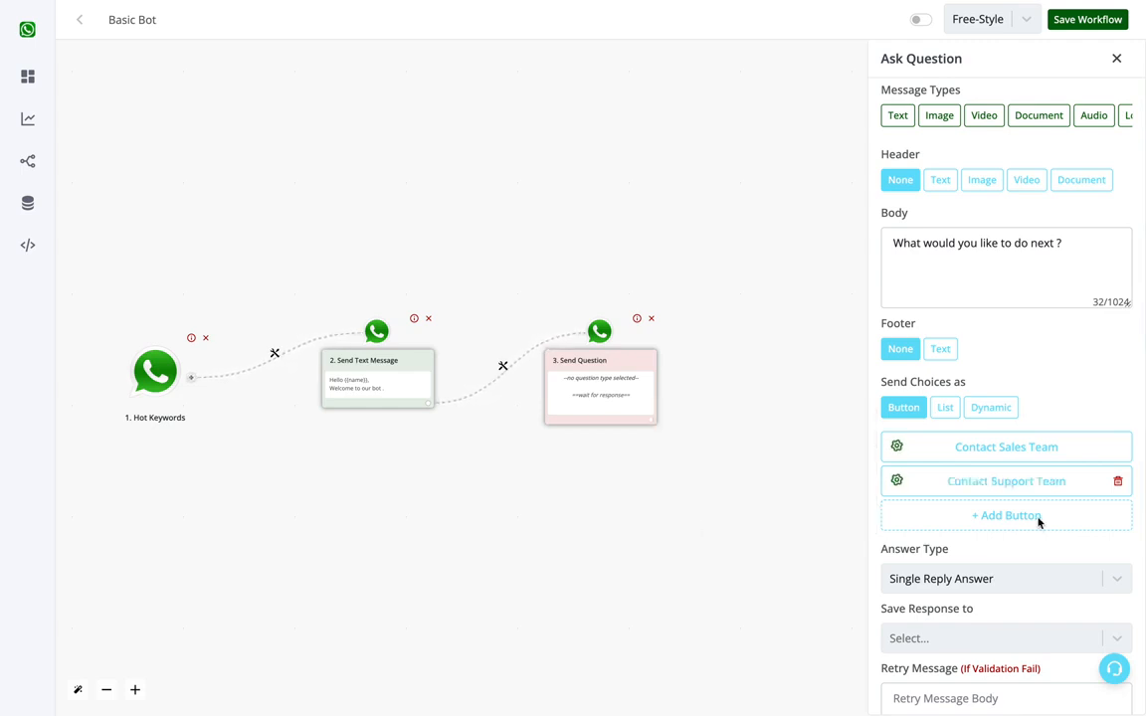
# Step: Add a third answer button labelled "See Demo" and save its choice configuration
pyautogui.click(1039, 519)
pyautogui.click(1043, 524)
pyautogui.doubleClick(742, 524)
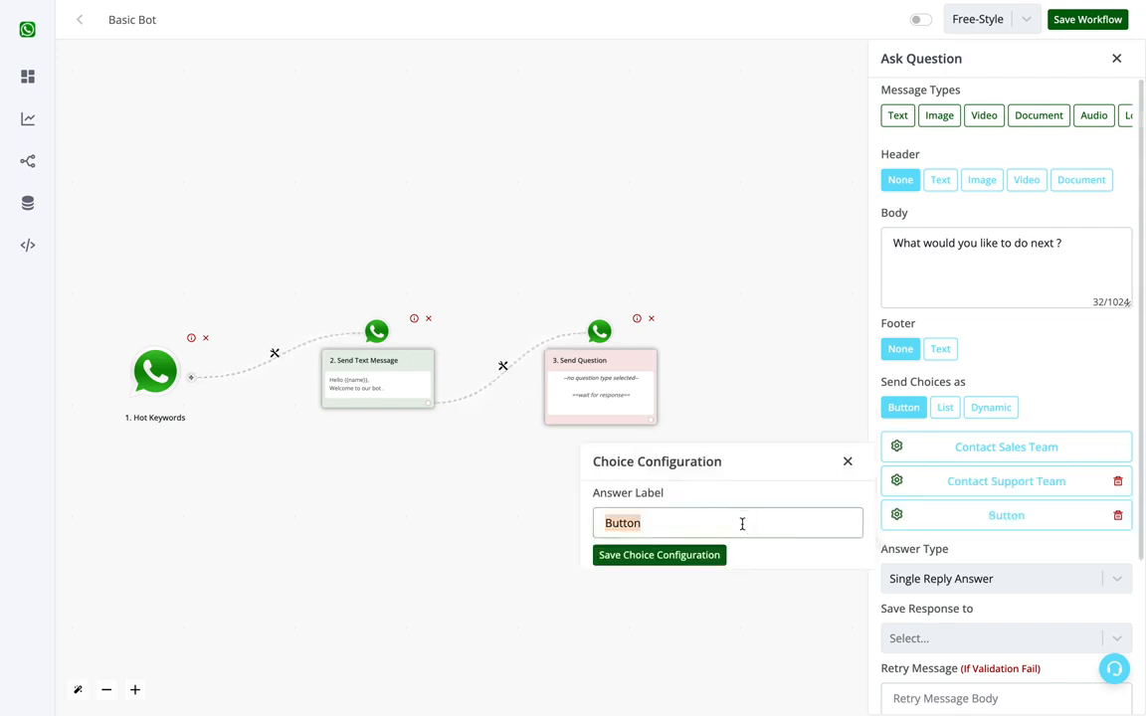
pyautogui.write('See Demo')
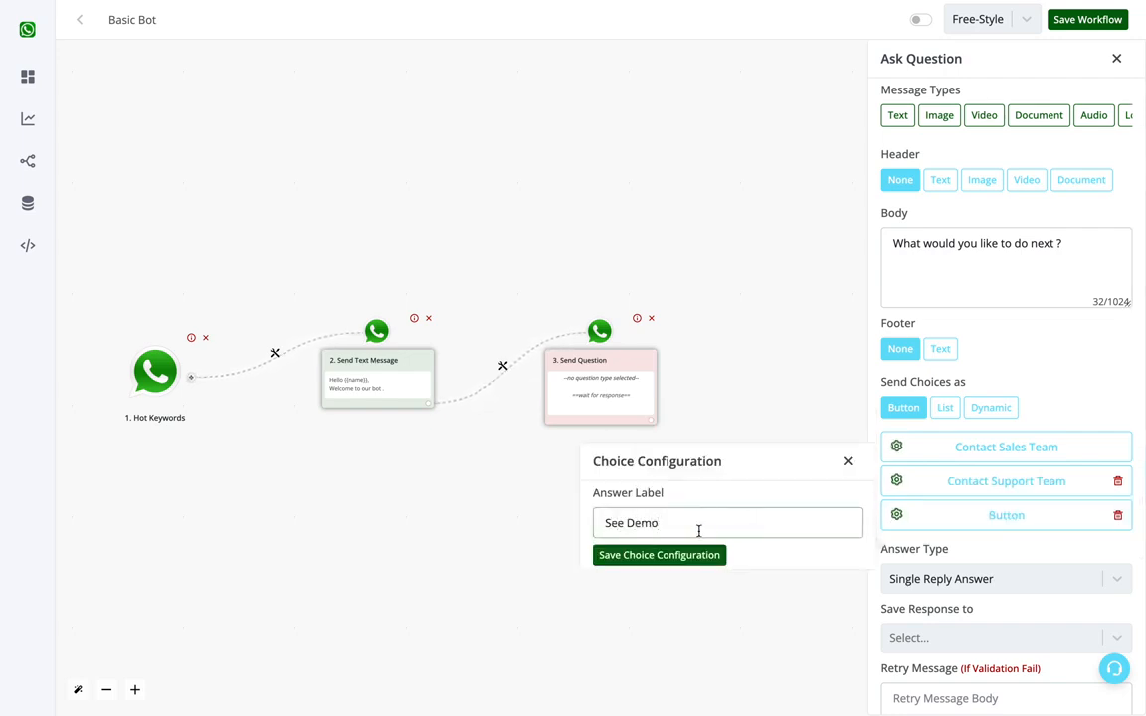
pyautogui.click(681, 555)
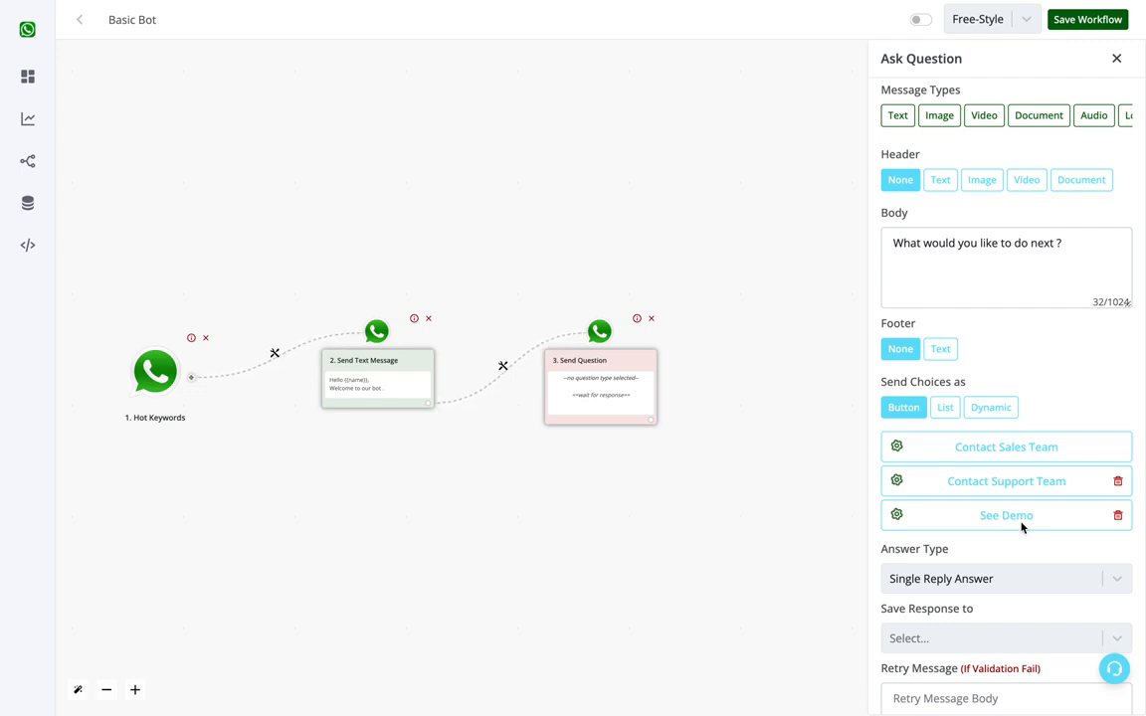
# Step: Keep the answer type as Single Reply Answer and store the question's response in the category field
pyautogui.scroll(-3, 1022, 527)
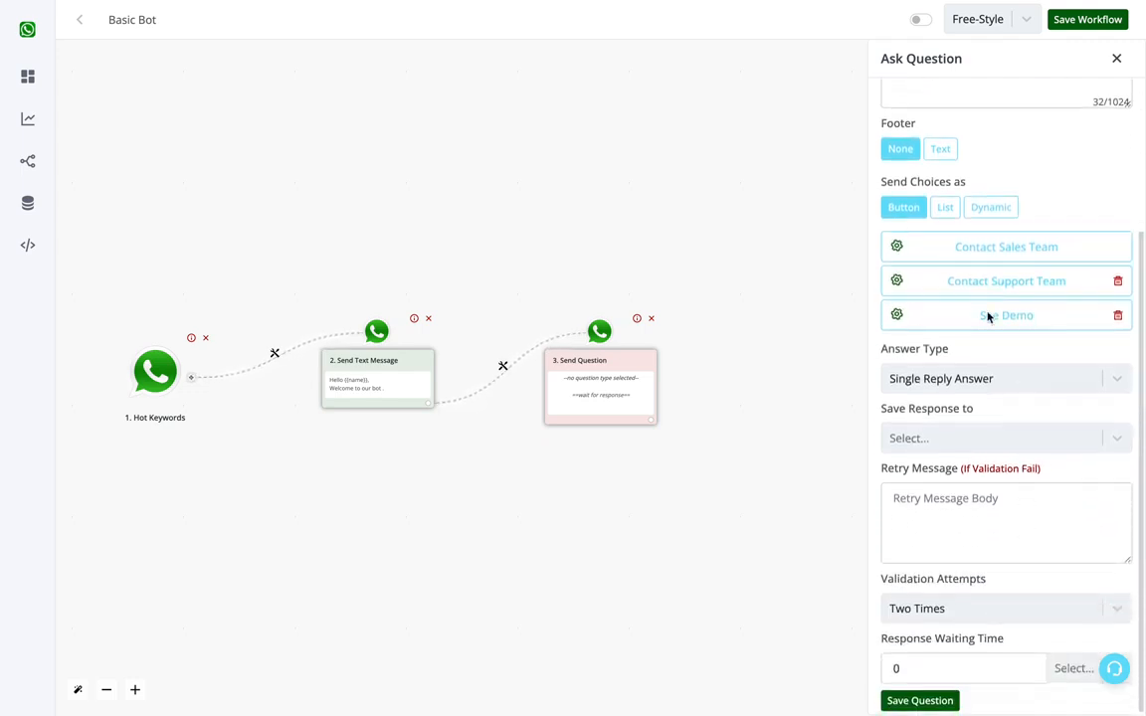
pyautogui.scroll(3, 926, 248)
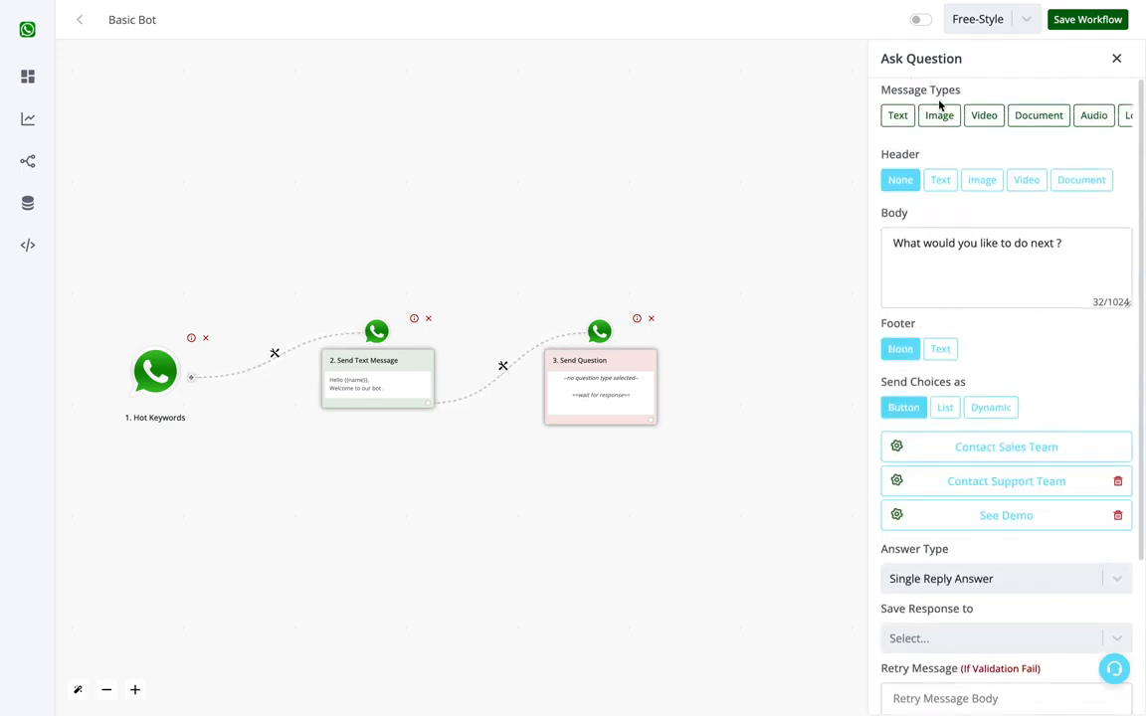
pyautogui.scroll(-3, 962, 283)
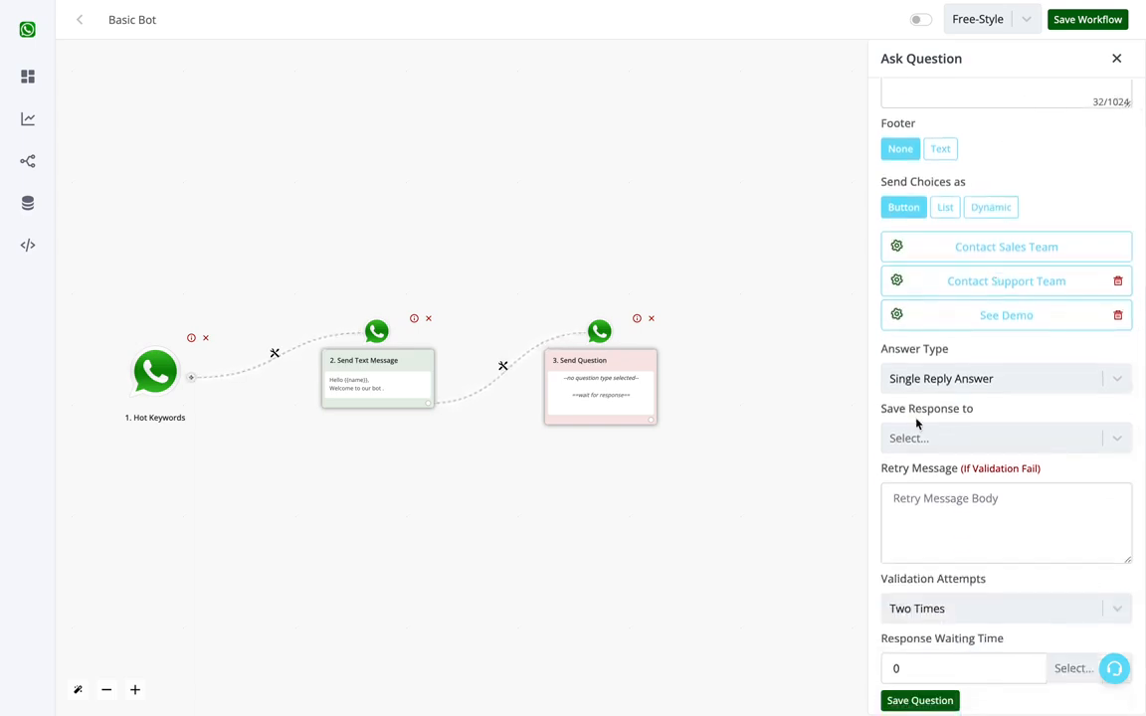
pyautogui.click(956, 439)
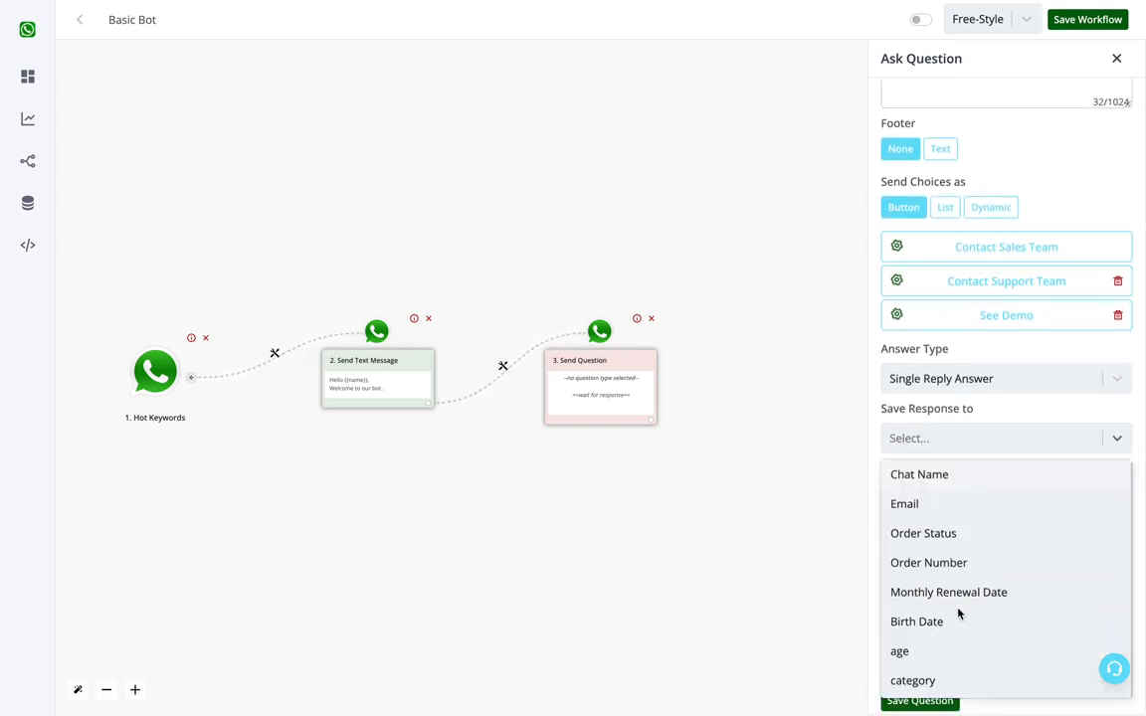
pyautogui.click(951, 388)
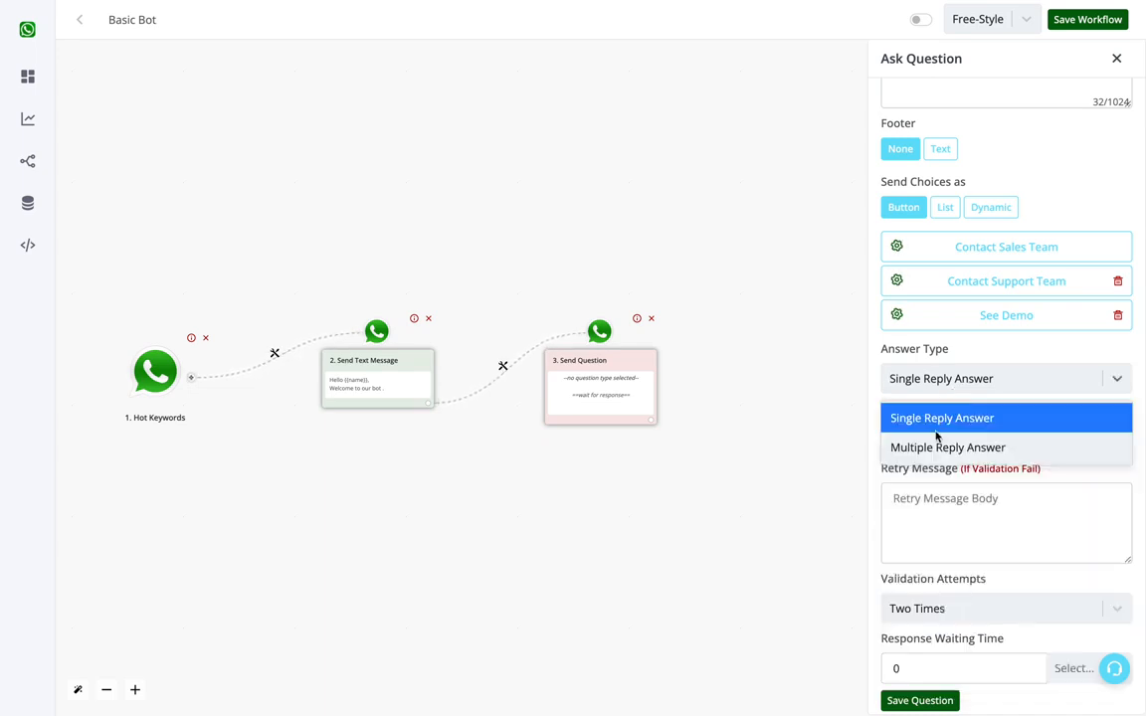
pyautogui.click(933, 430)
pyautogui.click(934, 436)
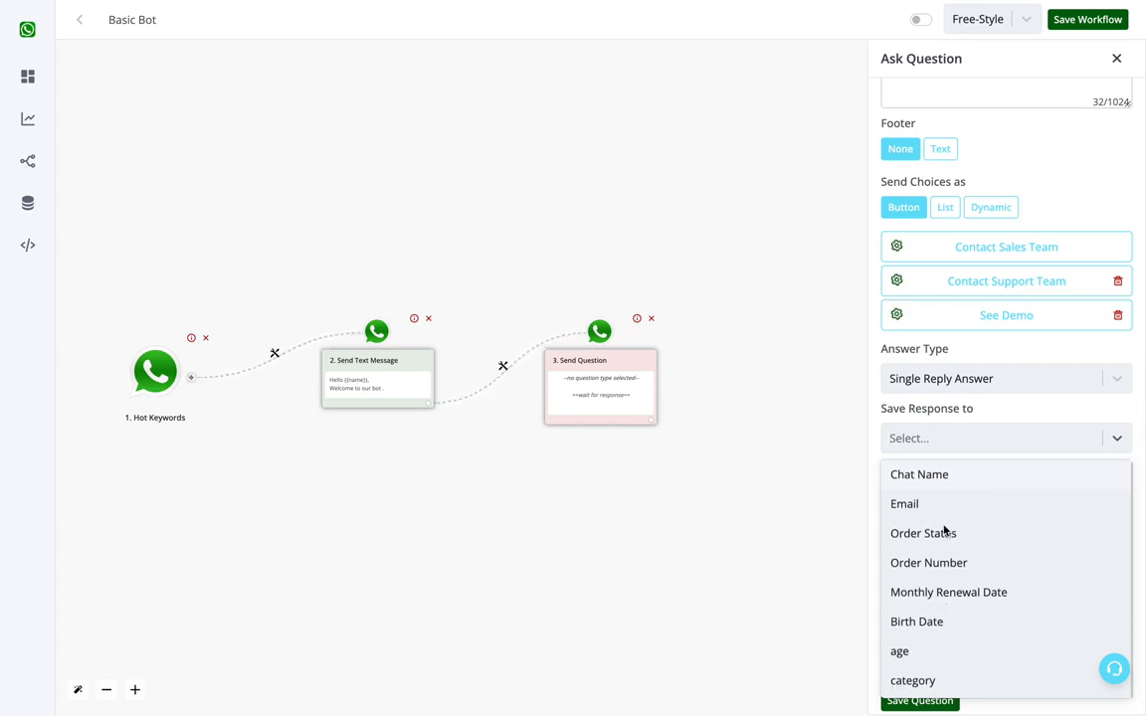
pyautogui.click(914, 681)
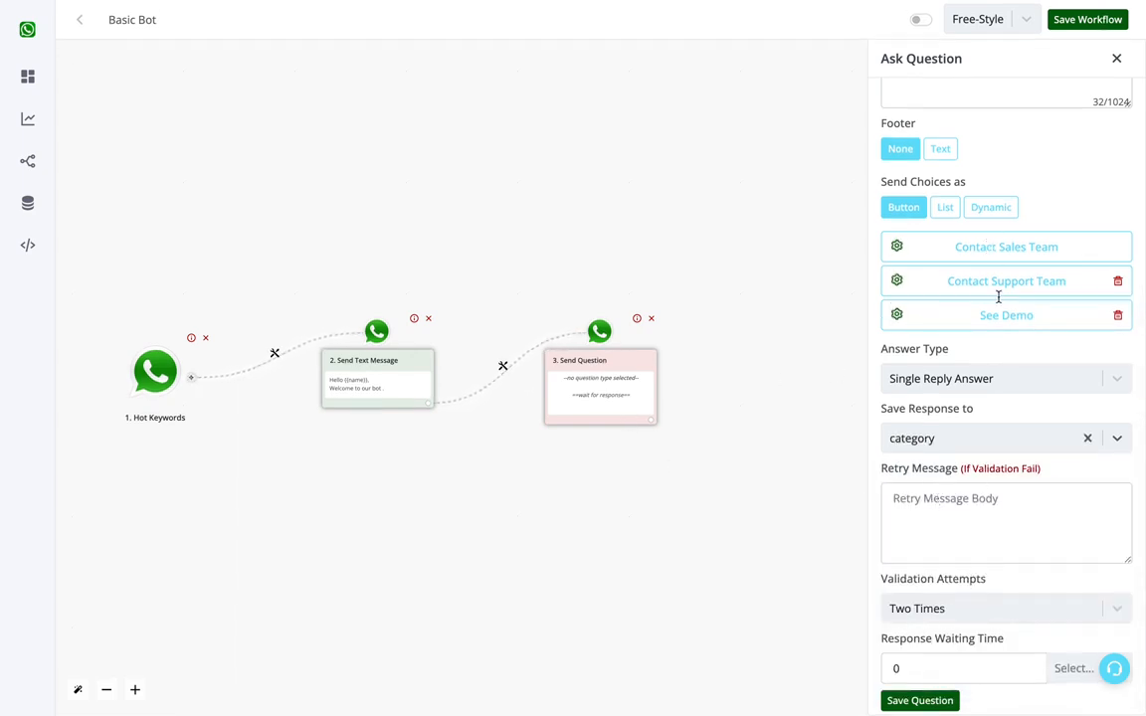
pyautogui.click(969, 499)
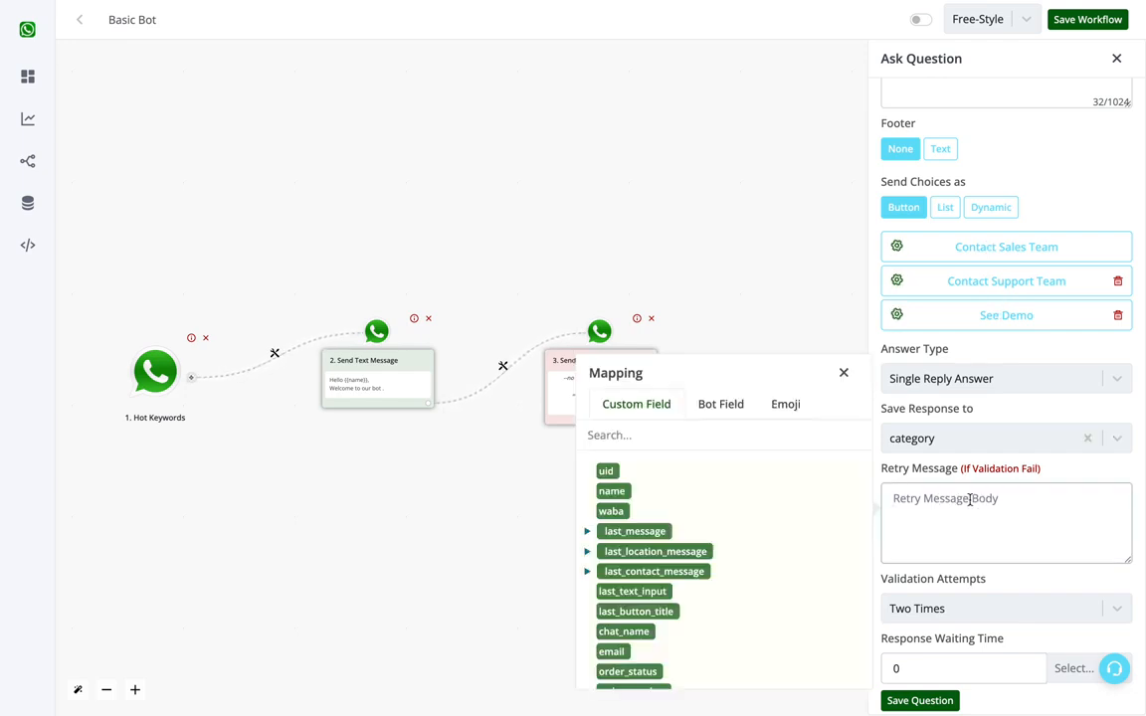
pyautogui.click(844, 373)
pyautogui.click(1036, 530)
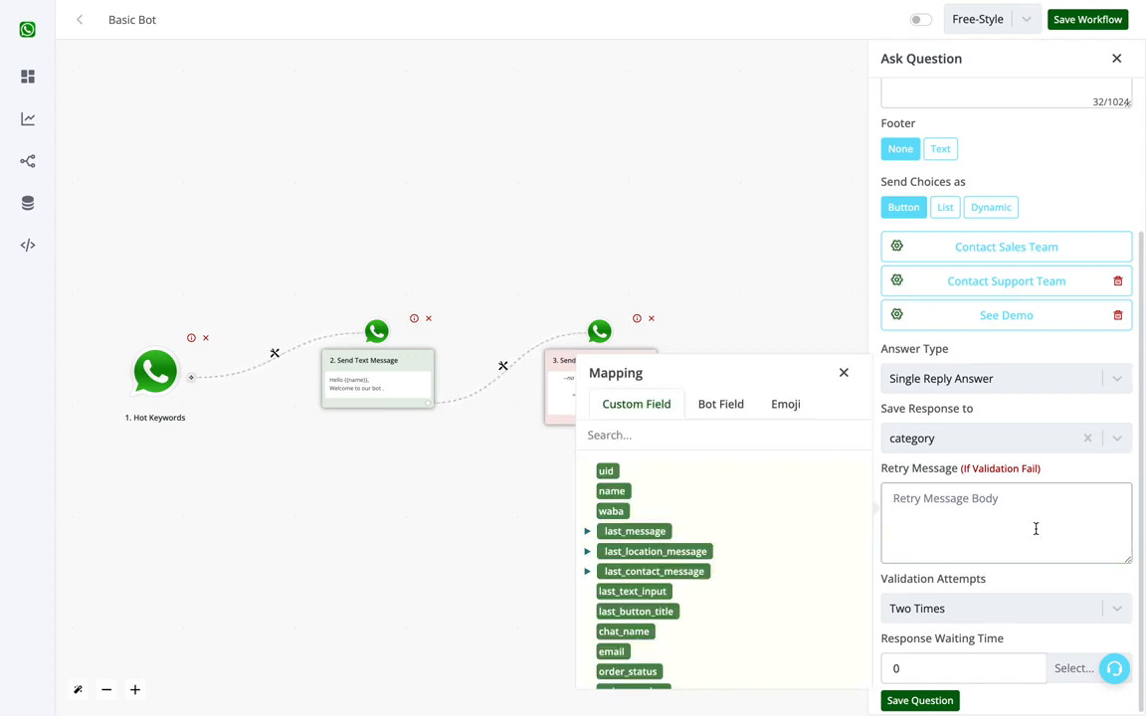
pyautogui.click(843, 373)
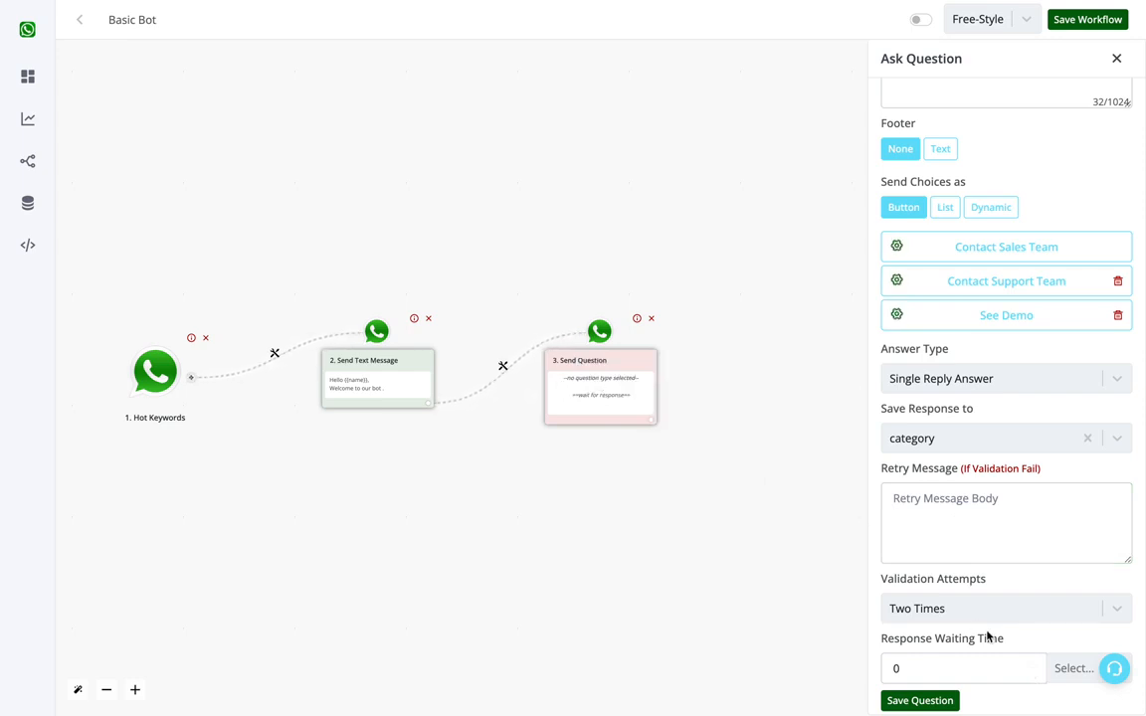
# Step: Set the question's response waiting time to 100 hours and save the question
pyautogui.click(1061, 669)
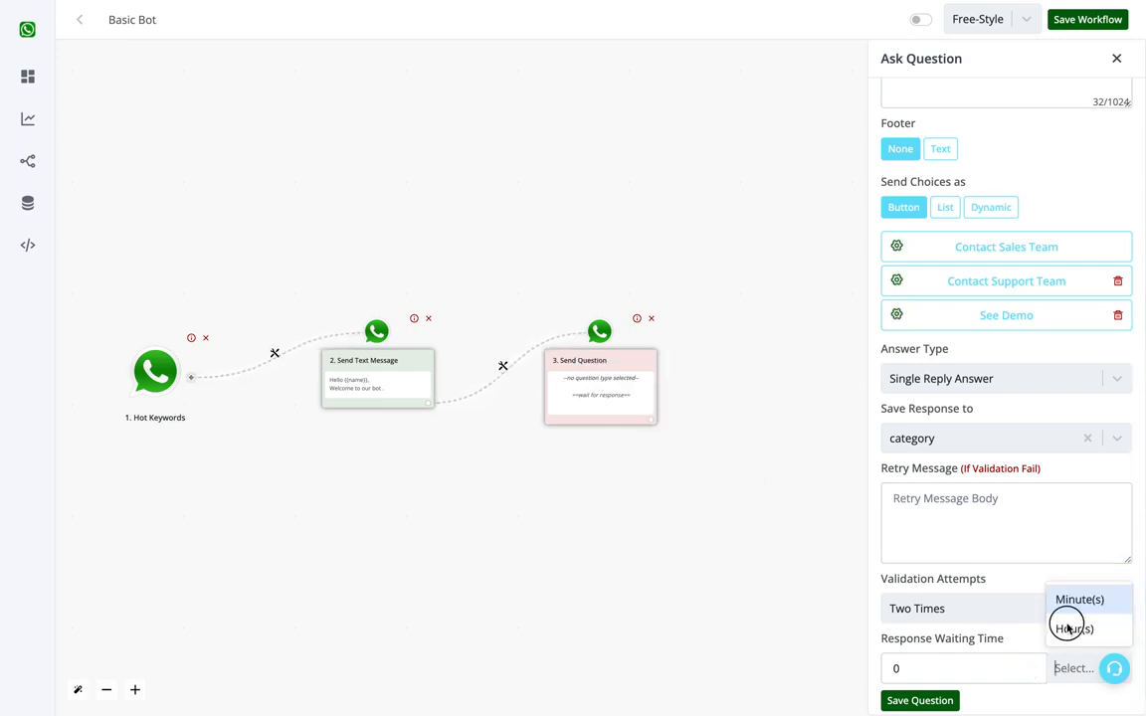
pyautogui.click(1069, 626)
pyautogui.click(993, 669)
pyautogui.doubleClick(992, 669)
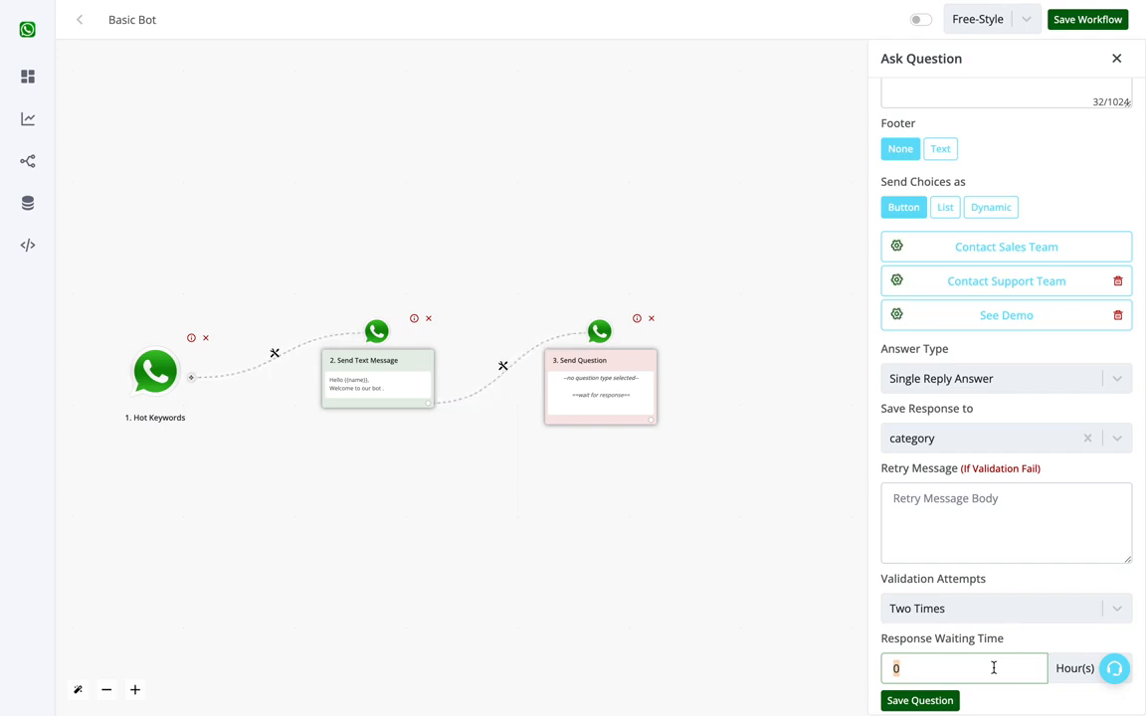
pyautogui.write('100')
pyautogui.click(943, 699)
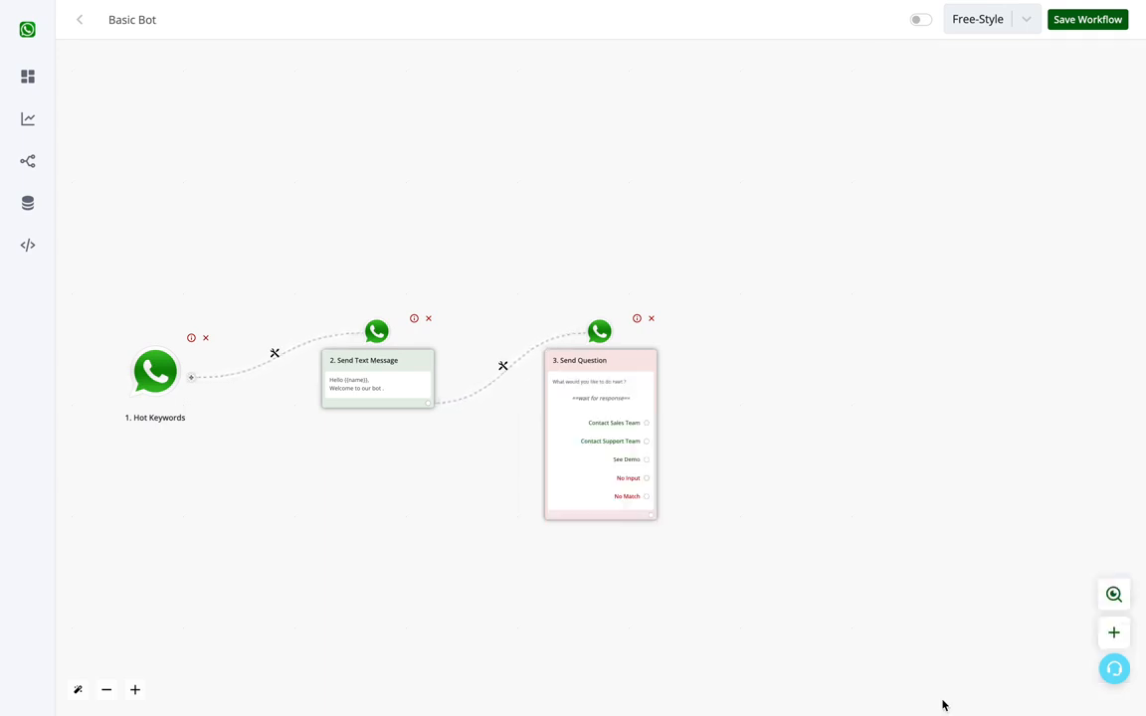
# Step: Move the Send Question node higher and add separate follow-up placeholders for the Contact Sales Team and Contact Support Team choices
pyautogui.moveTo(619, 400); pyautogui.dragTo(619, 283)
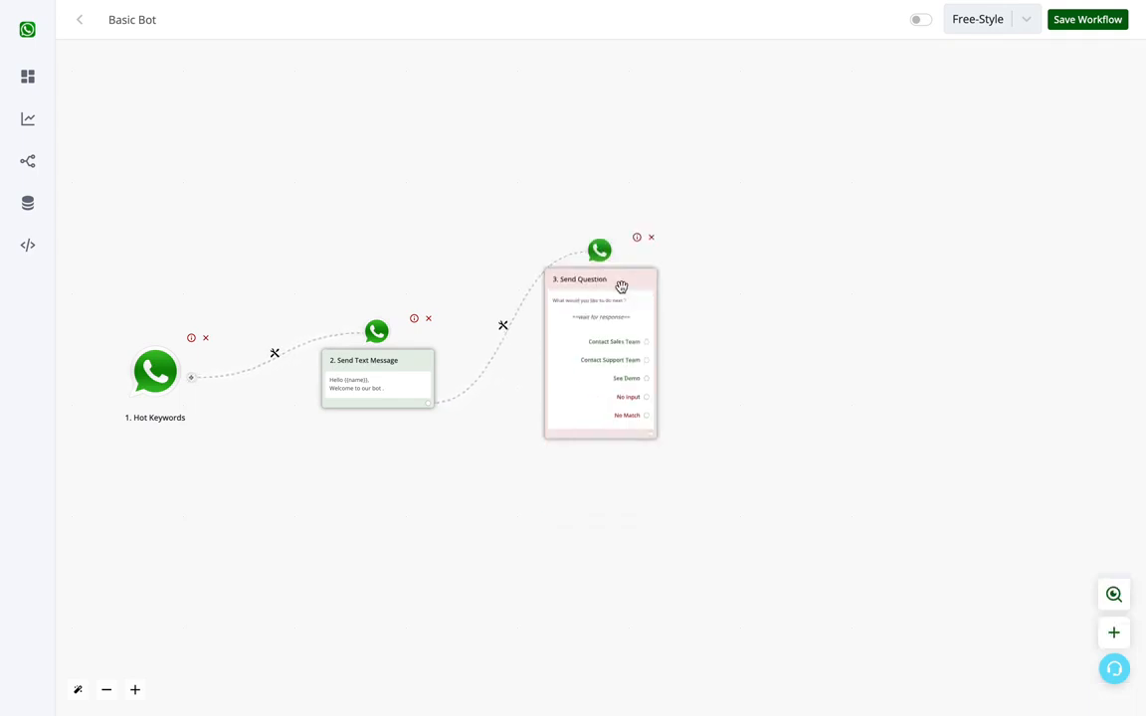
pyautogui.scroll(5, 619, 284)
pyautogui.moveTo(665, 316); pyautogui.dragTo(666, 258)
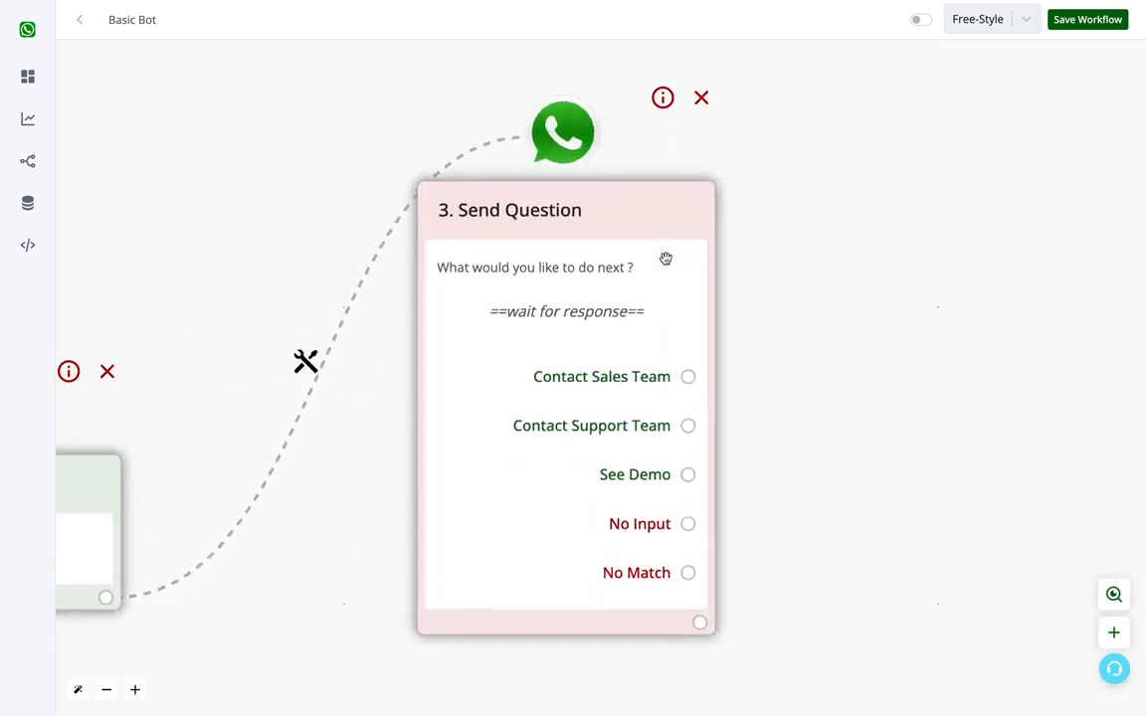
pyautogui.click(689, 376)
pyautogui.scroll(-5, 688, 376)
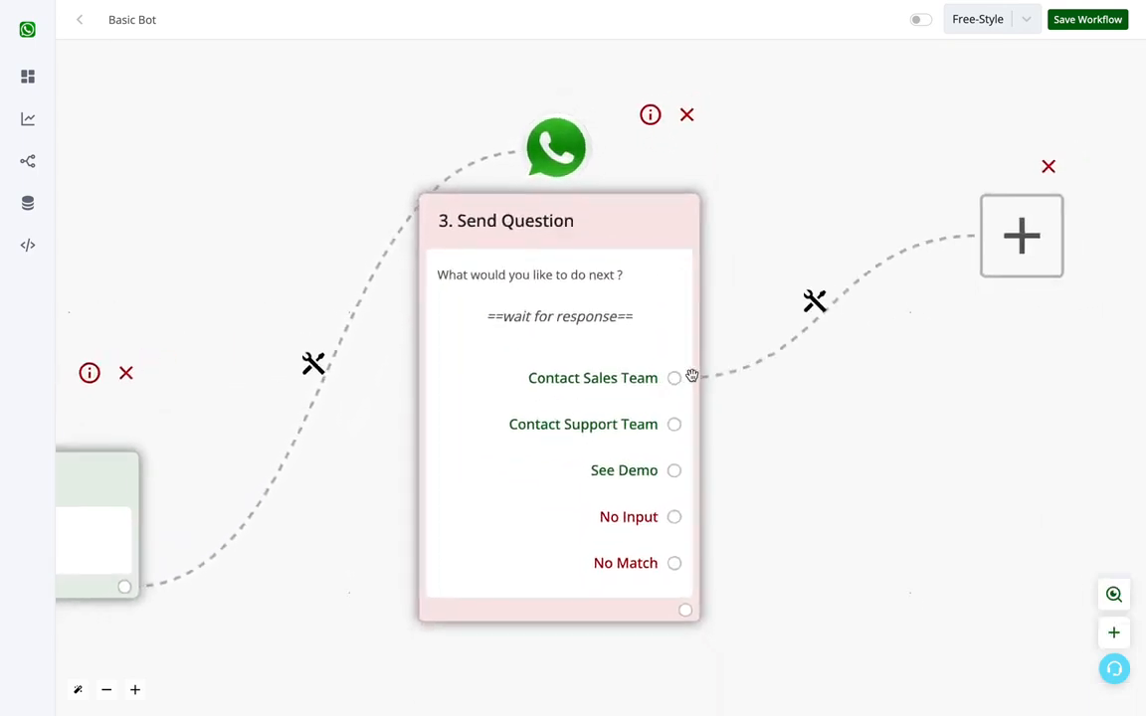
pyautogui.click(424, 440)
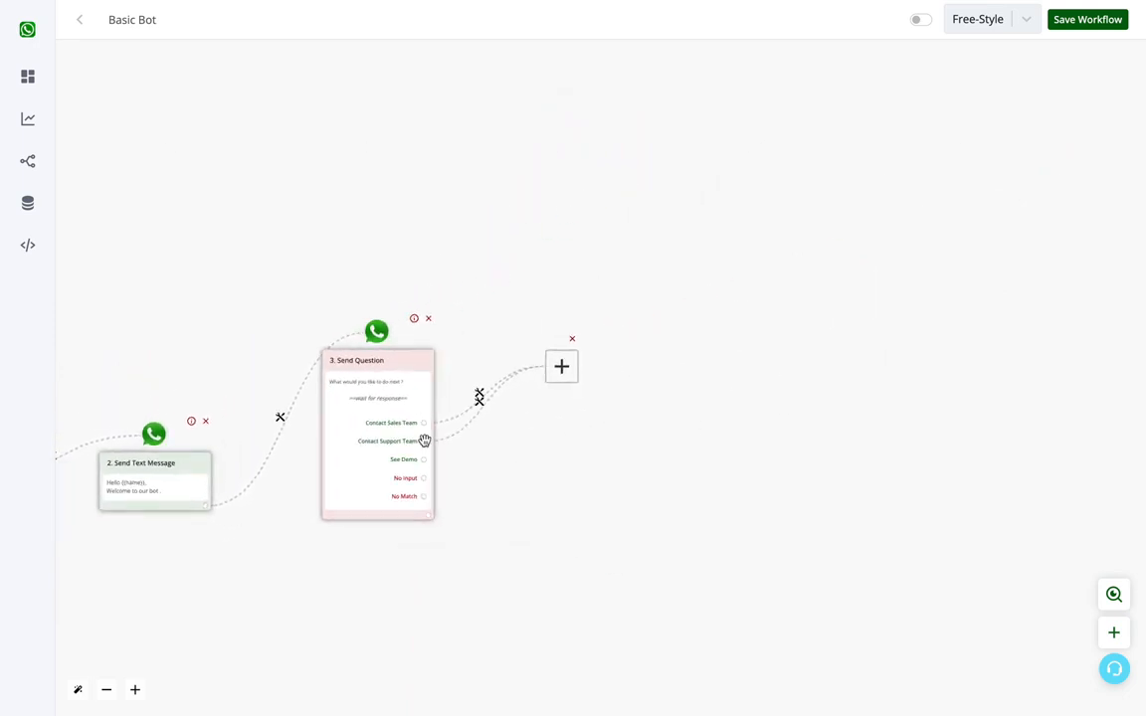
pyautogui.moveTo(560, 376); pyautogui.dragTo(579, 535)
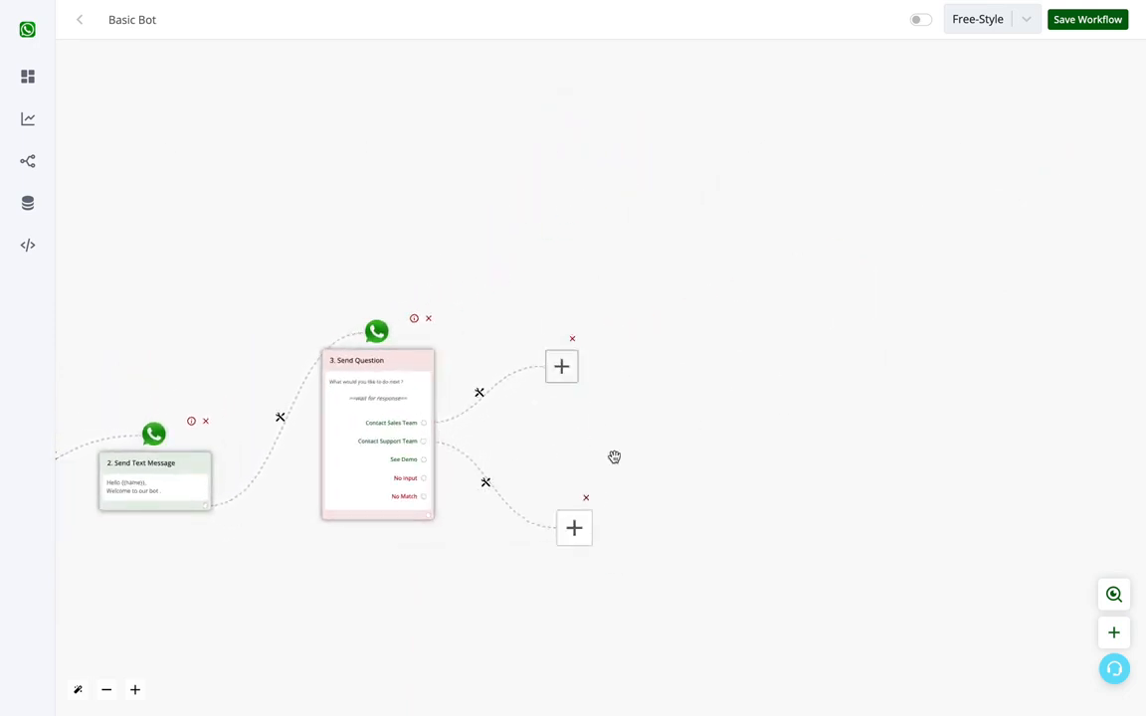
# Step: Assign the Contact Sales Team branch to the Demo account agent and rearrange the two branch nodes
pyautogui.click(562, 366)
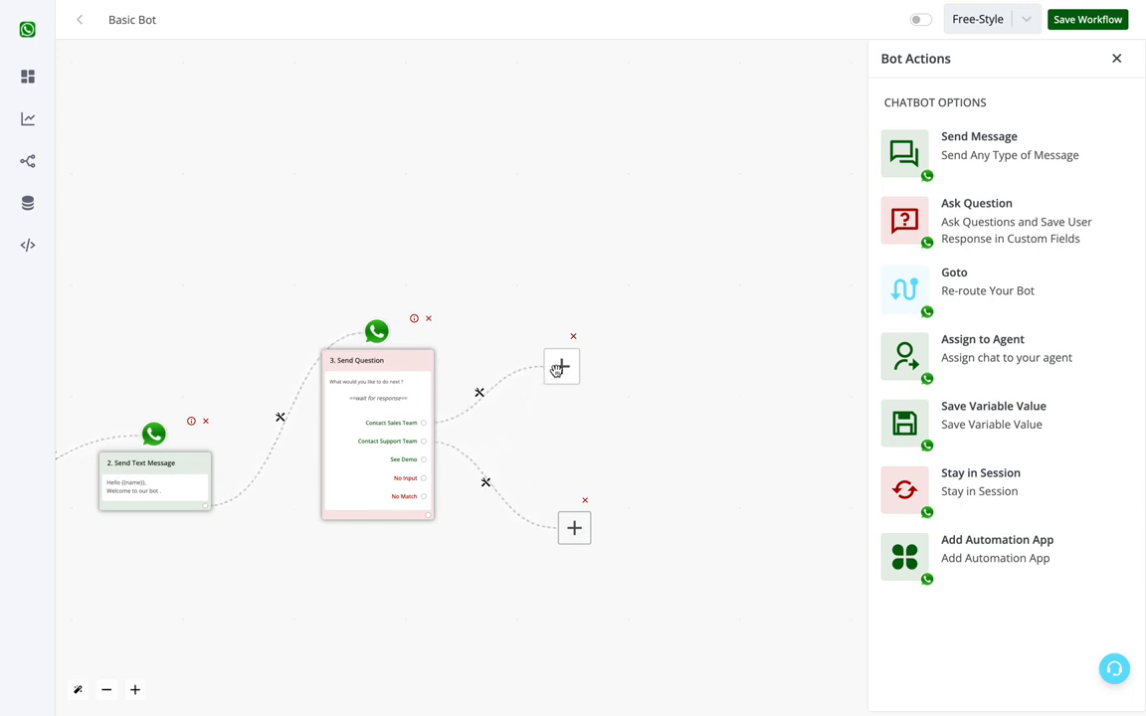
pyautogui.click(950, 357)
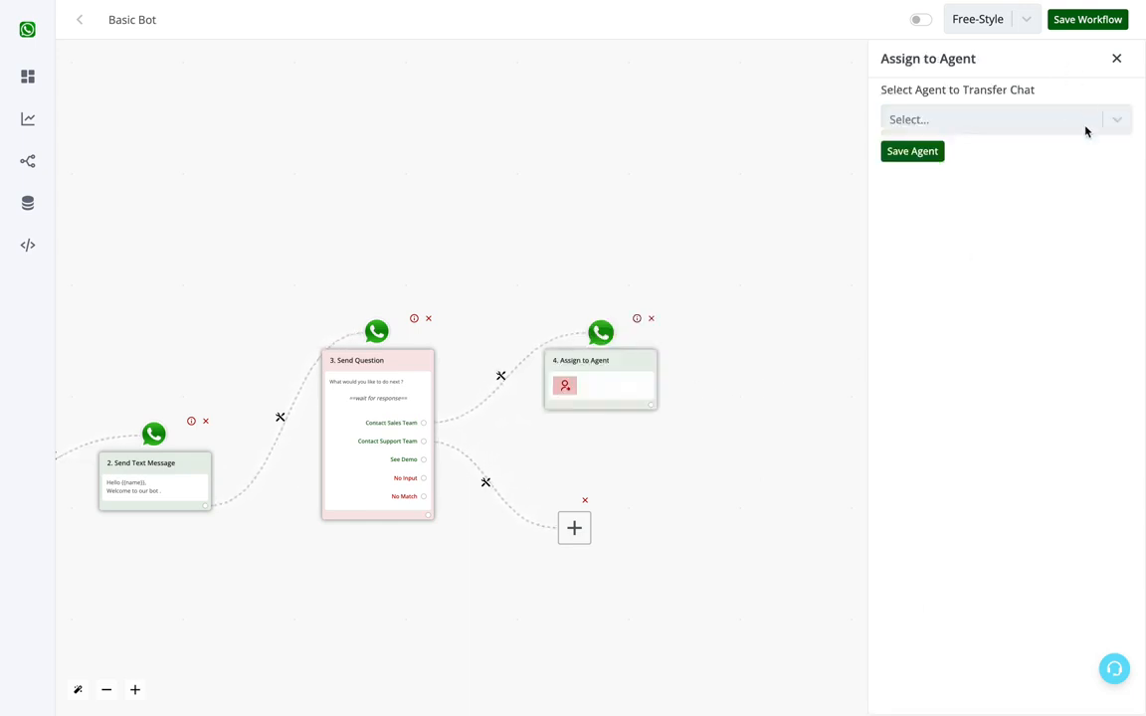
pyautogui.click(1085, 125)
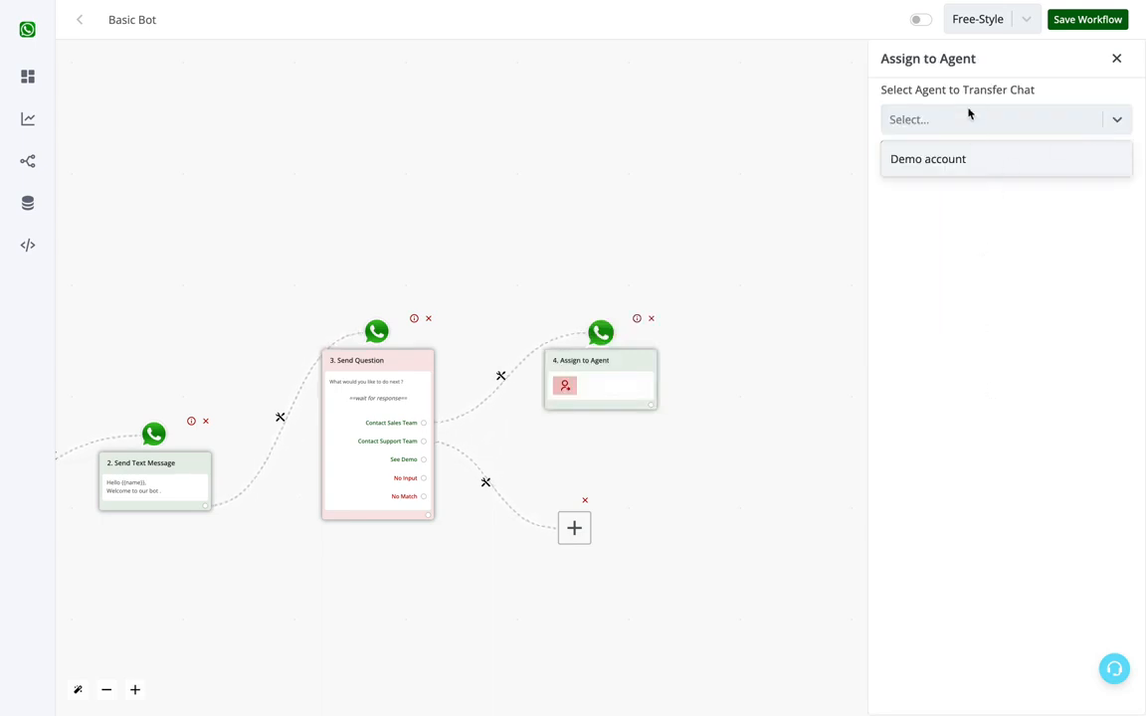
pyautogui.click(965, 164)
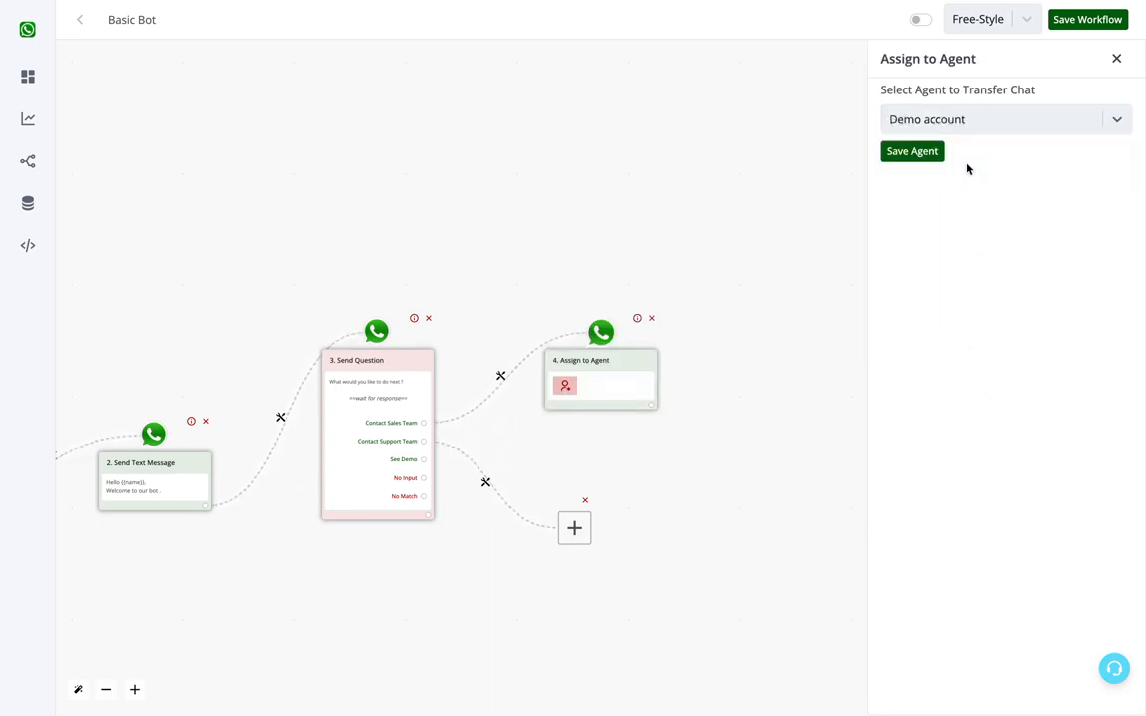
pyautogui.click(923, 153)
pyautogui.moveTo(623, 373); pyautogui.dragTo(630, 291)
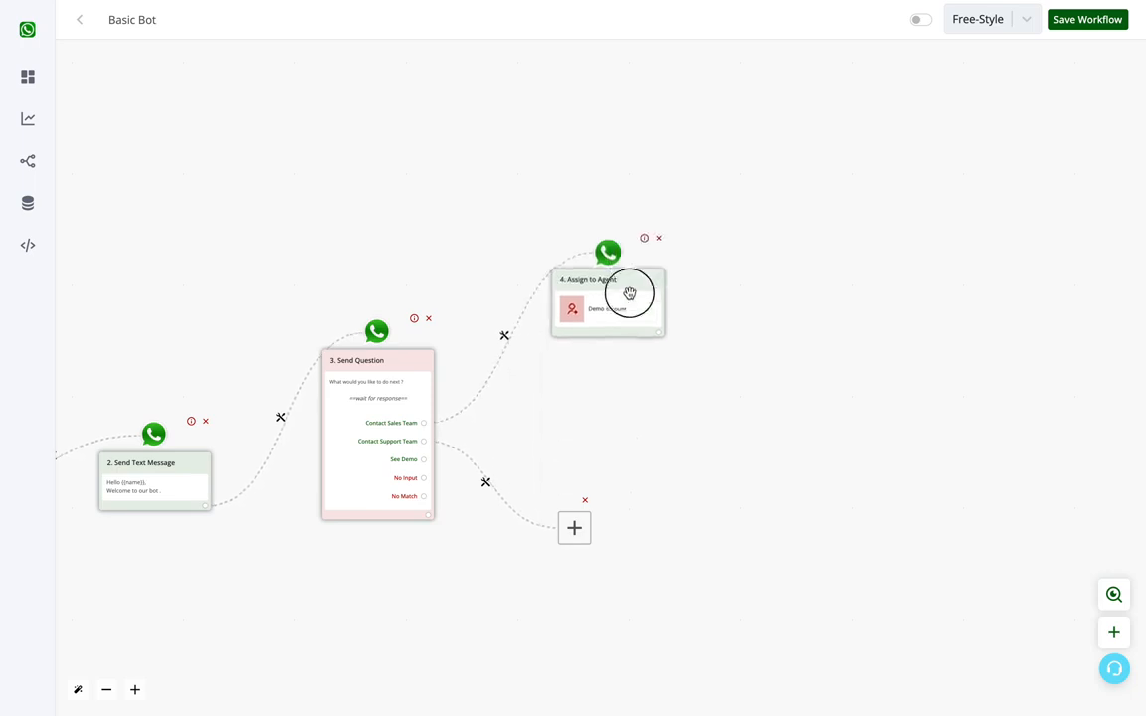
pyautogui.moveTo(576, 527); pyautogui.dragTo(596, 460)
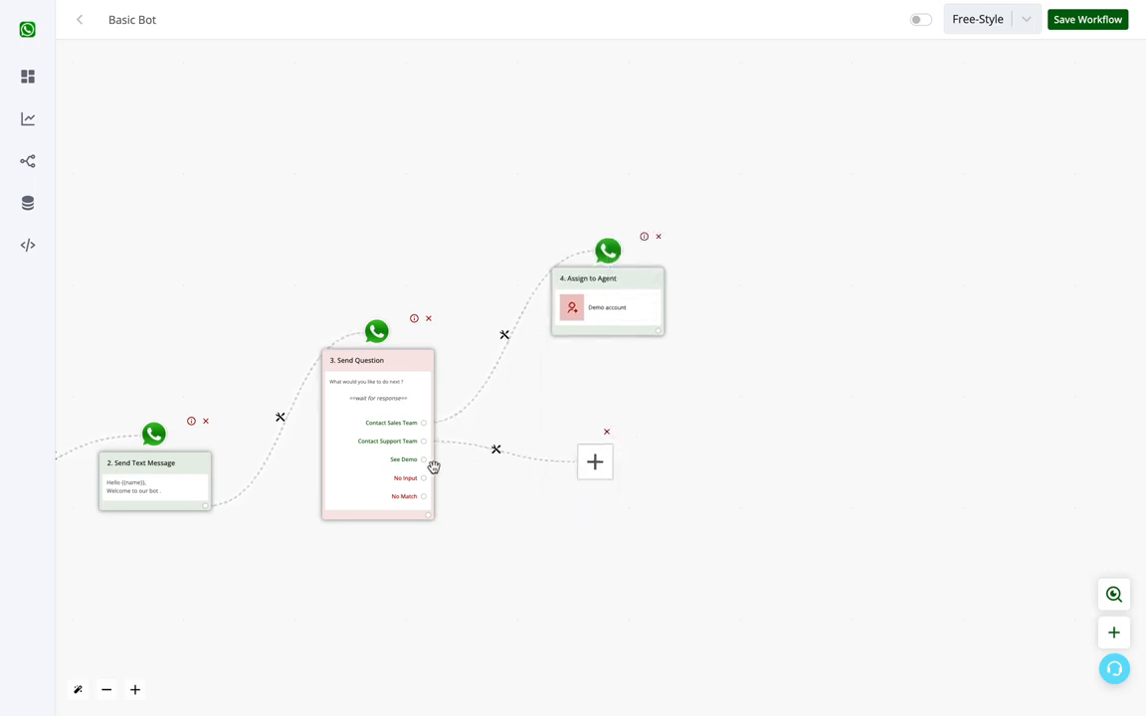
# Step: Add an interactive question to the Contact Support Team branch with the body "Are you a Free Or Paid User ?"
pyautogui.click(594, 460)
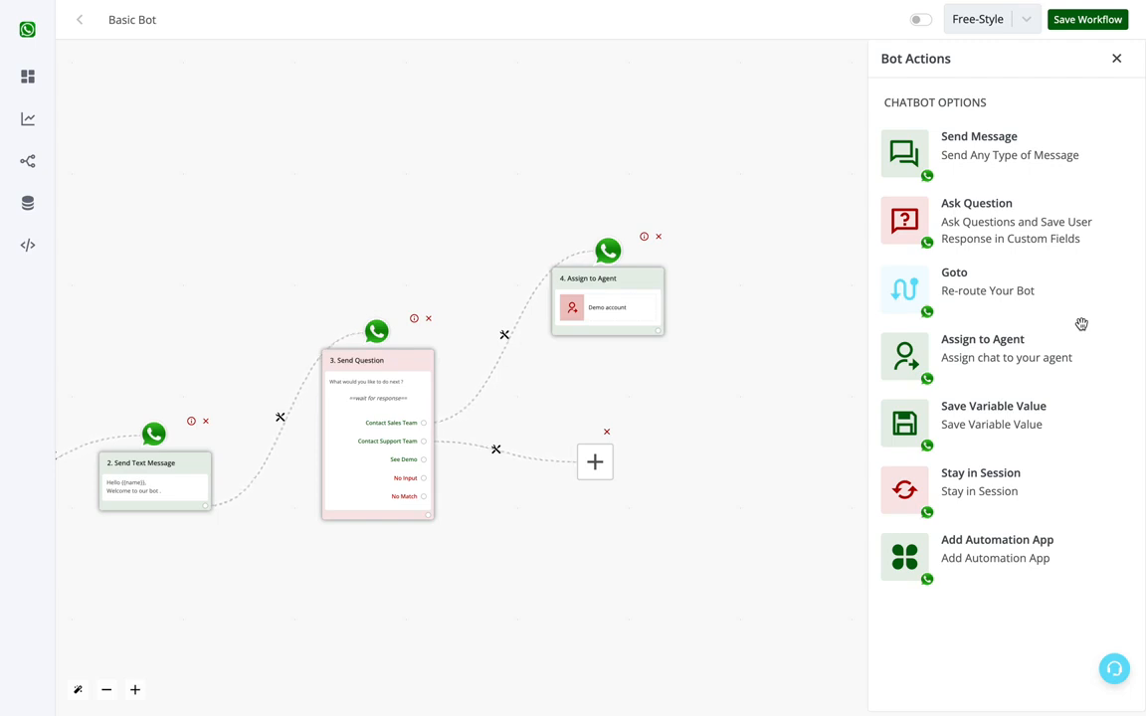
pyautogui.click(1022, 230)
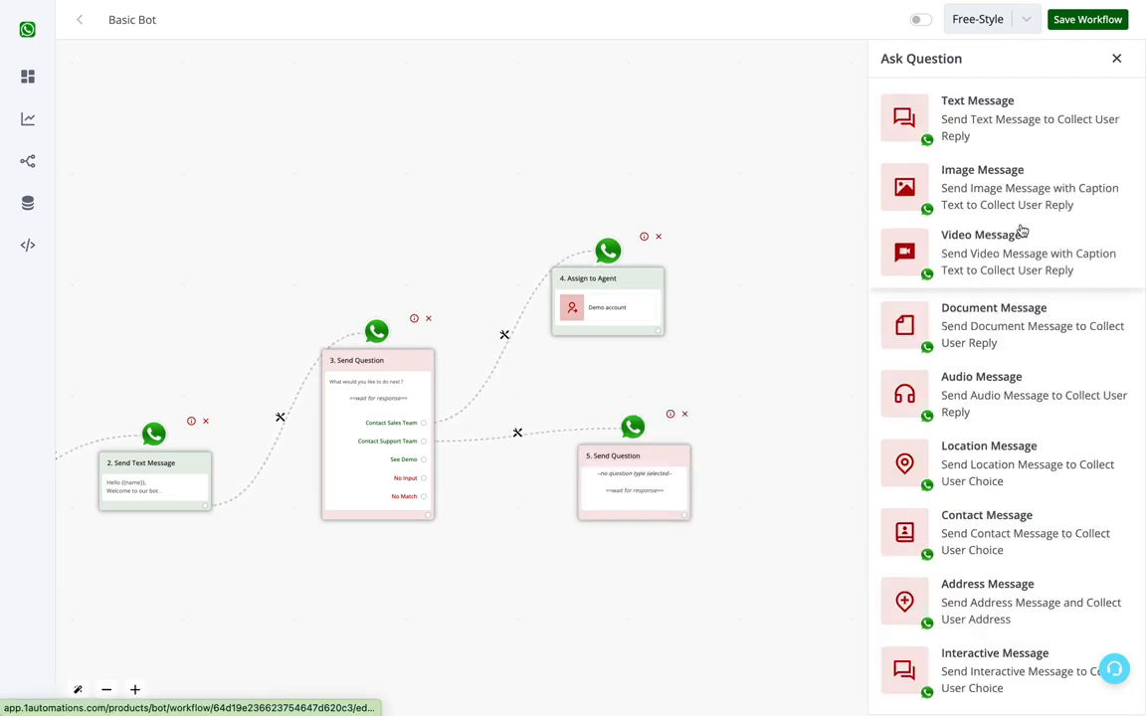
pyautogui.click(999, 660)
pyautogui.click(978, 287)
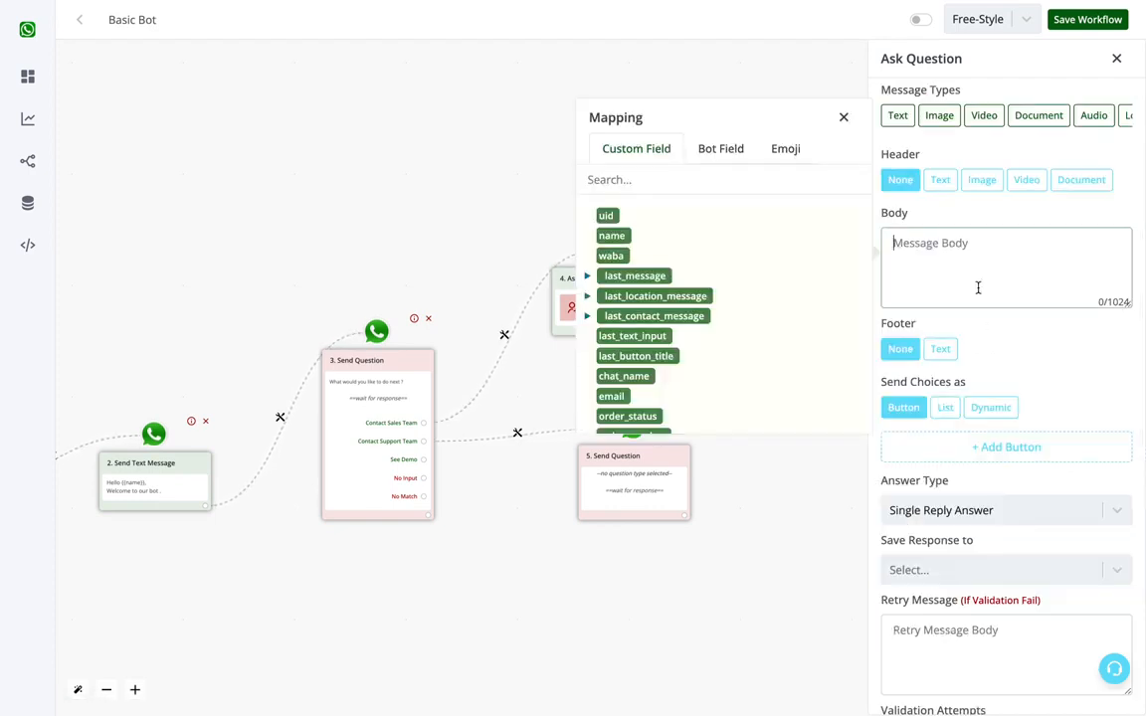
pyautogui.write('A')
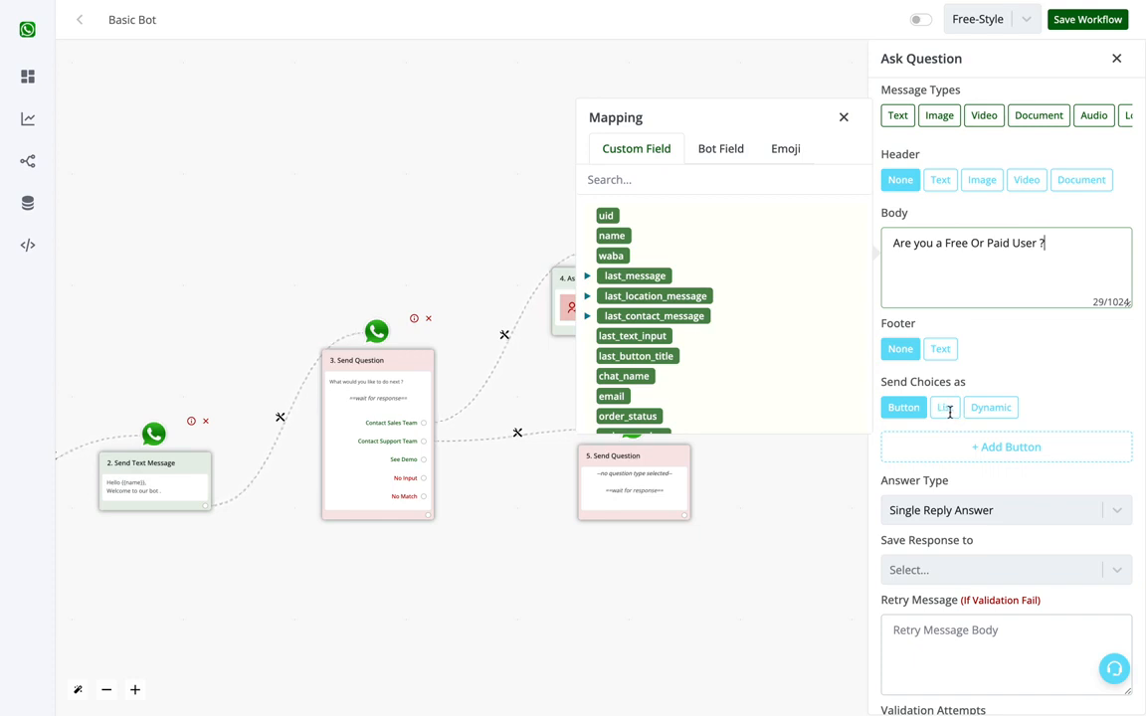
# Step: Compare the Button and List formats for sending the new question's choices
pyautogui.click(948, 410)
pyautogui.click(907, 412)
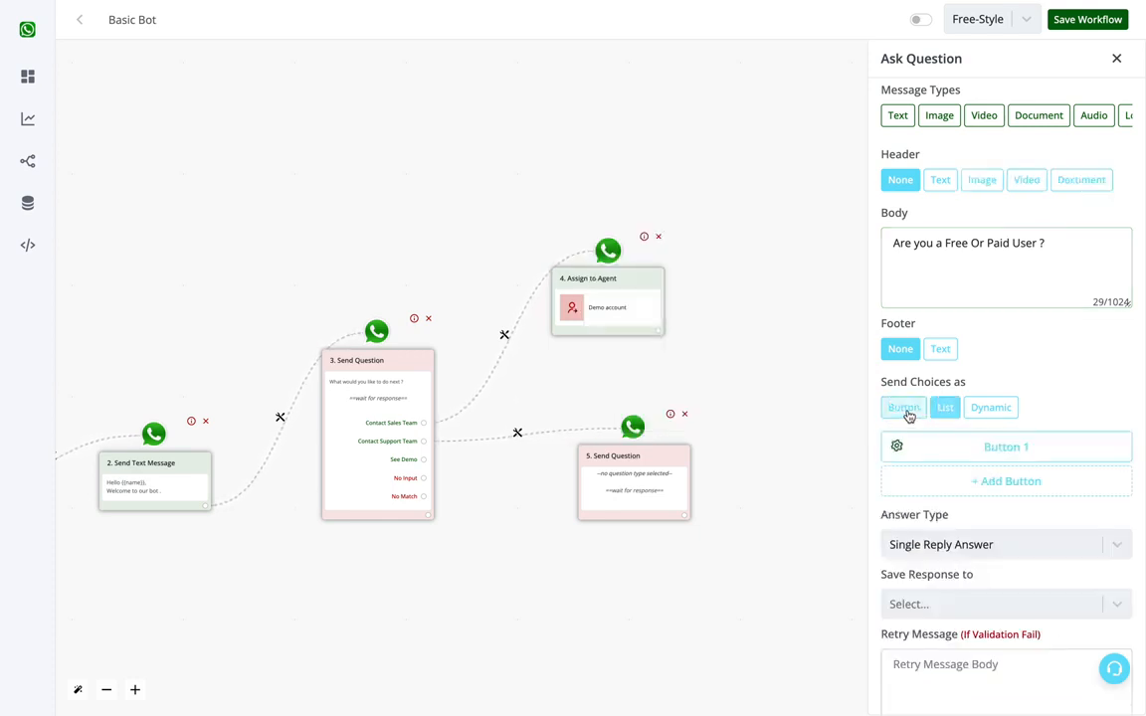
pyautogui.click(943, 411)
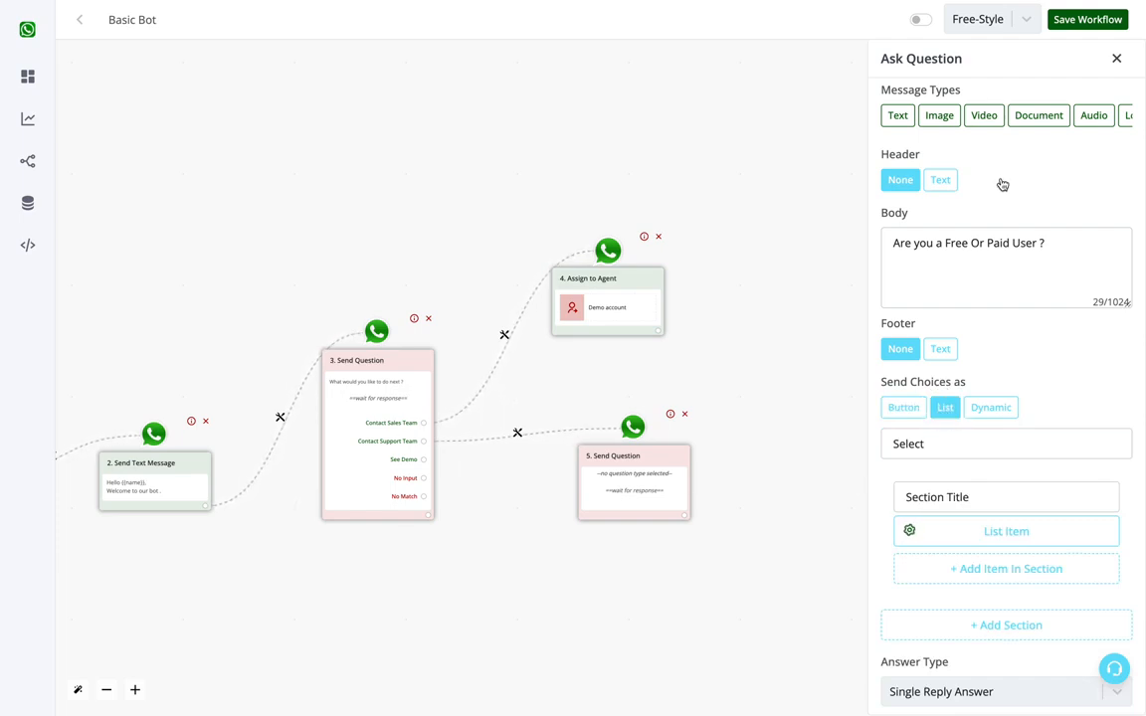
pyautogui.click(915, 410)
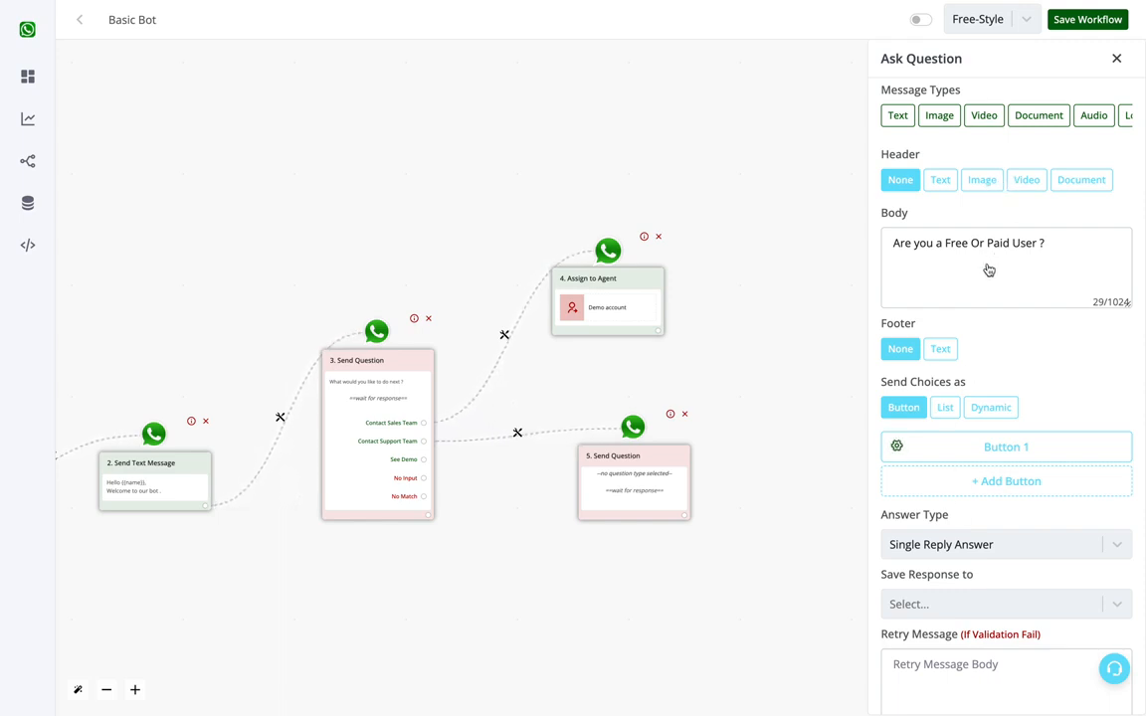
pyautogui.moveTo(1035, 245); pyautogui.dragTo(888, 223)
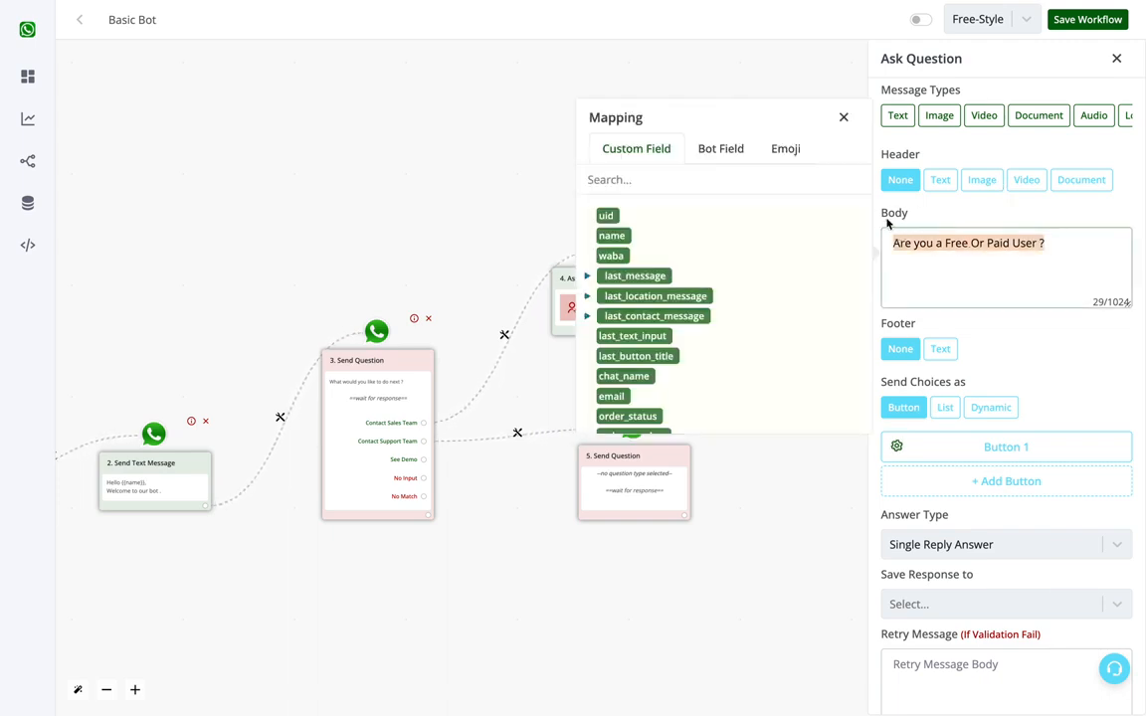
pyautogui.click(960, 391)
# Step: Send the new question's choices as a list and add a second item to its section
pyautogui.click(950, 407)
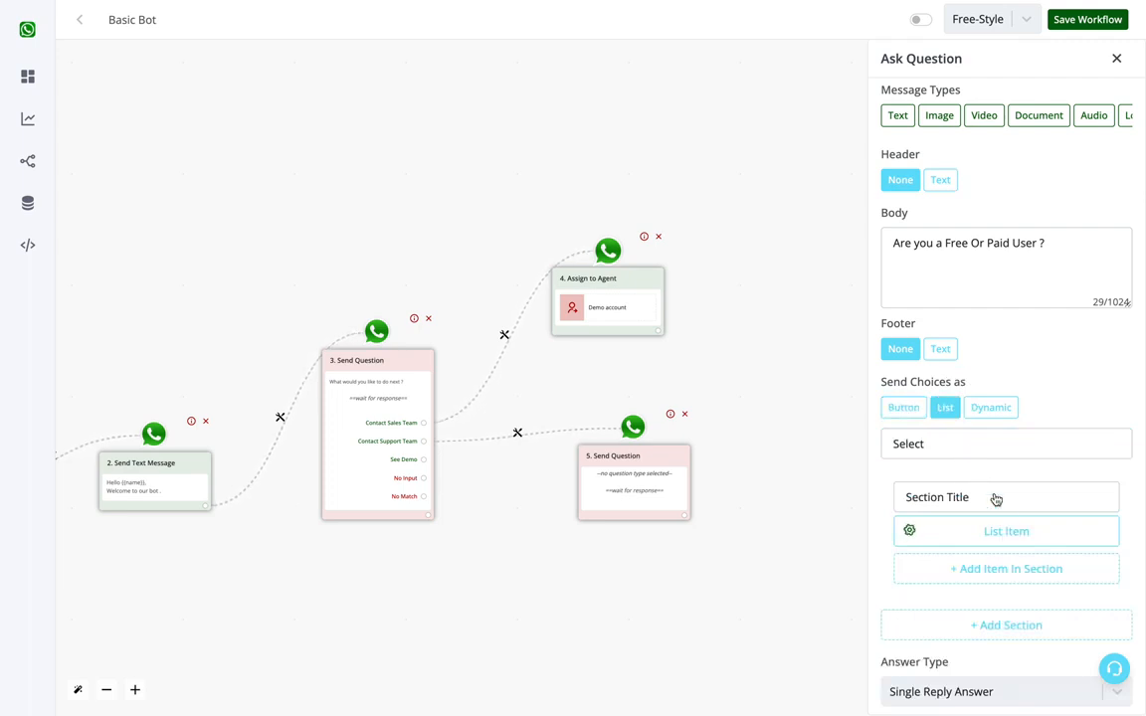
pyautogui.click(1002, 575)
pyautogui.scroll(-1, 1003, 582)
pyautogui.scroll(-1, 1003, 582)
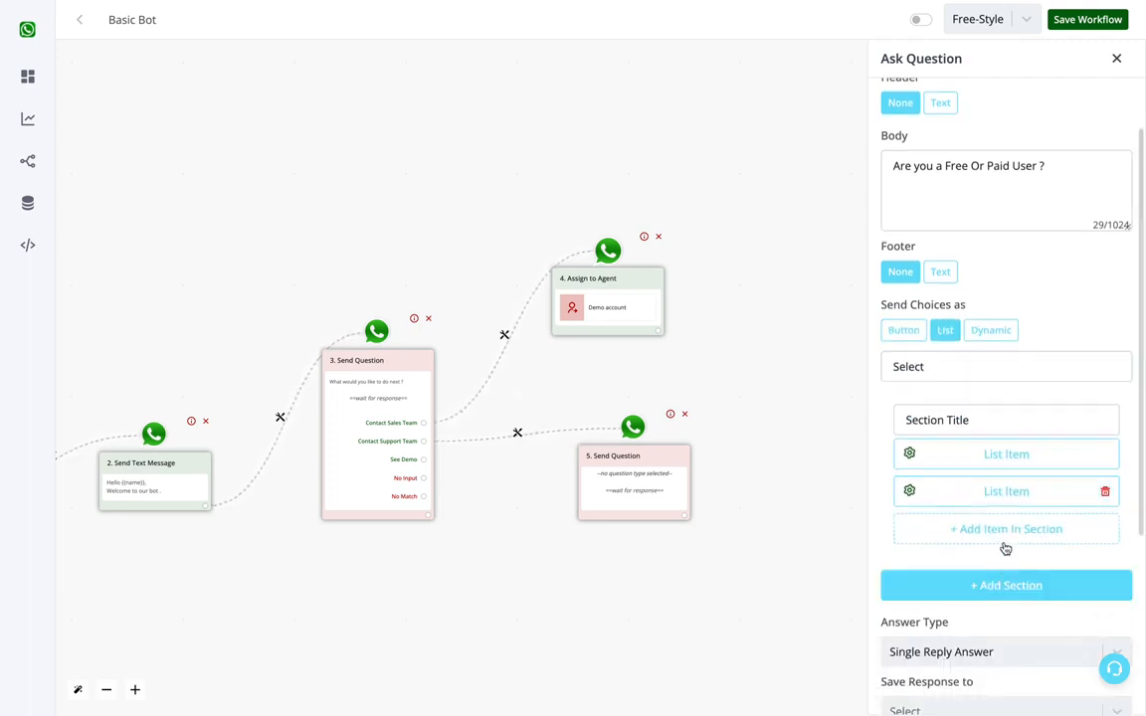
# Step: Clear the first section's title and the button text of the list choices
pyautogui.click(981, 419)
pyautogui.press('BackSpace')
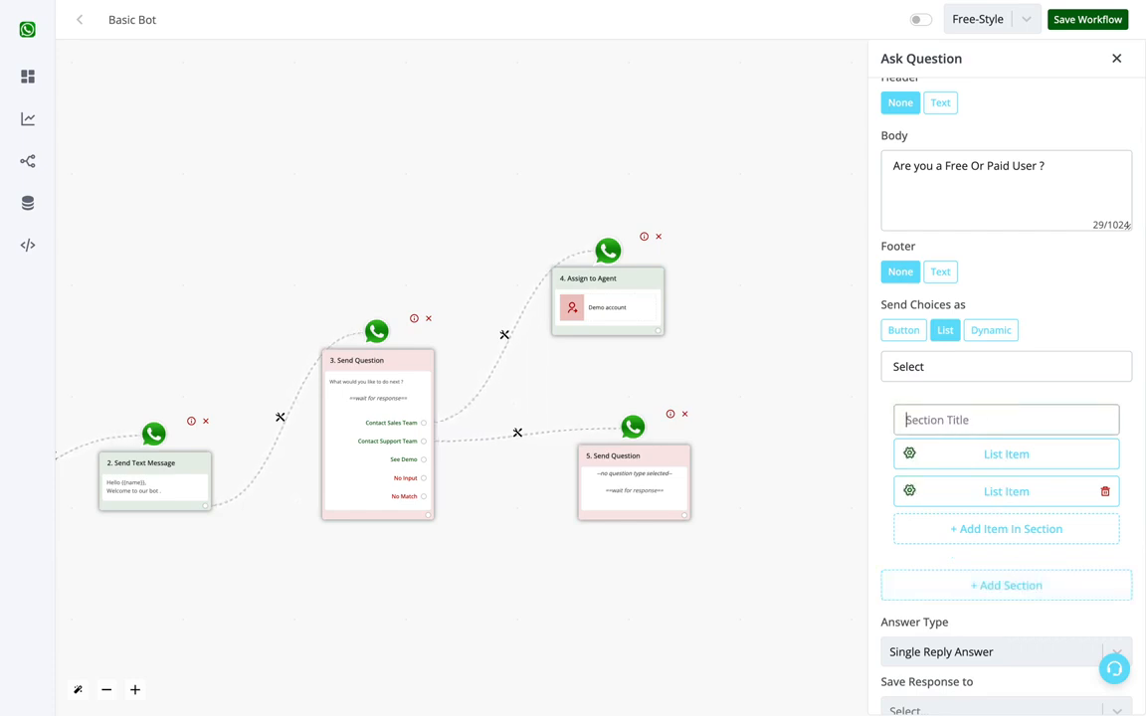
pyautogui.click(997, 371)
pyautogui.hotkey('ctrl', 'a')
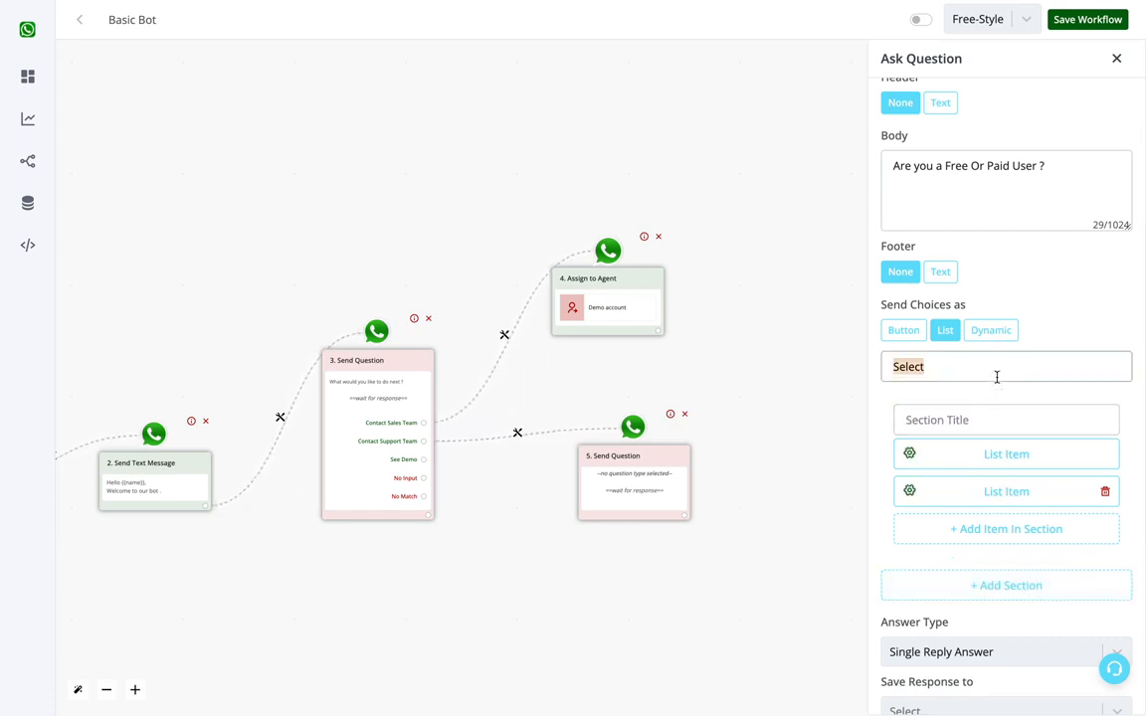
pyautogui.press('BackSpace')
# Step: Add a second section with two list items and clear its section title
pyautogui.click(1026, 589)
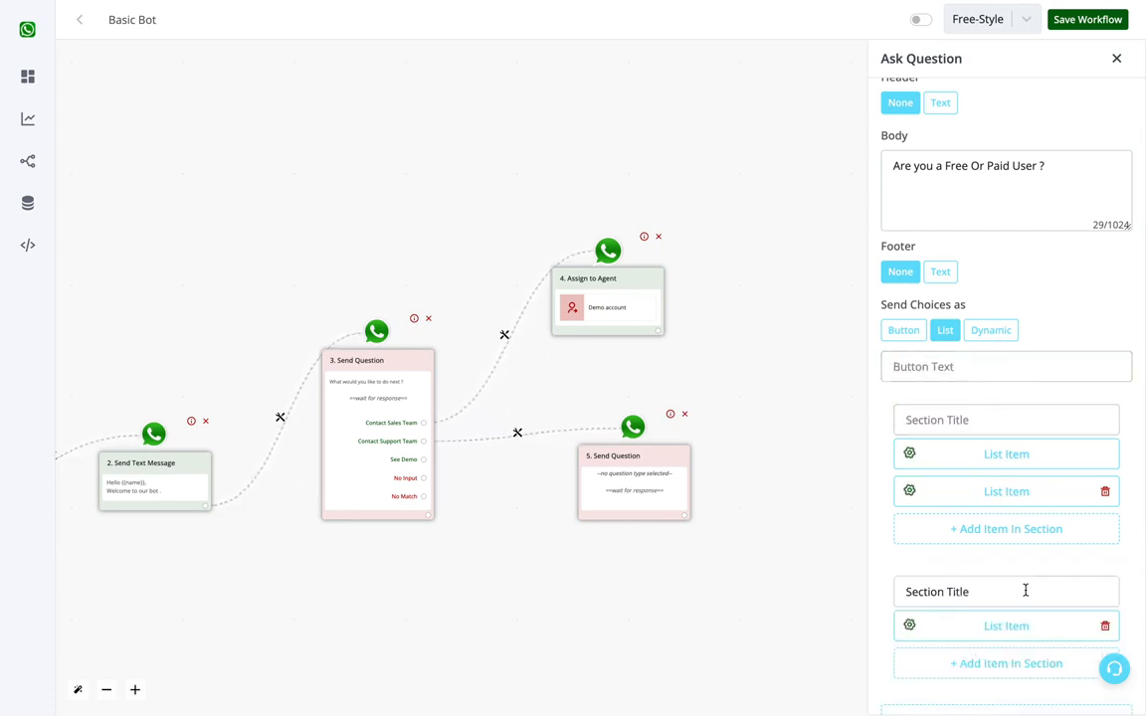
pyautogui.scroll(-1, 1026, 588)
pyautogui.click(1013, 534)
pyautogui.click(995, 463)
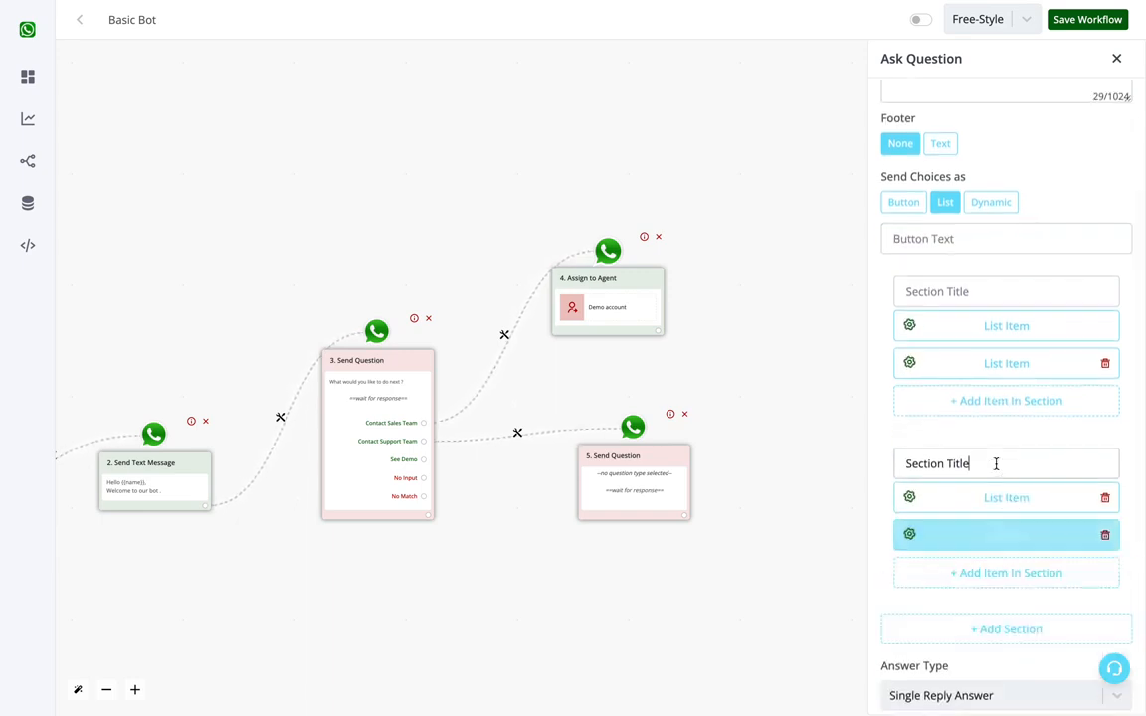
pyautogui.hotkey('ctrl', 'a')
pyautogui.press('BackSpace')
# Step: Check the list's button text and section title fields, and save the free-or-paid user question
pyautogui.click(971, 235)
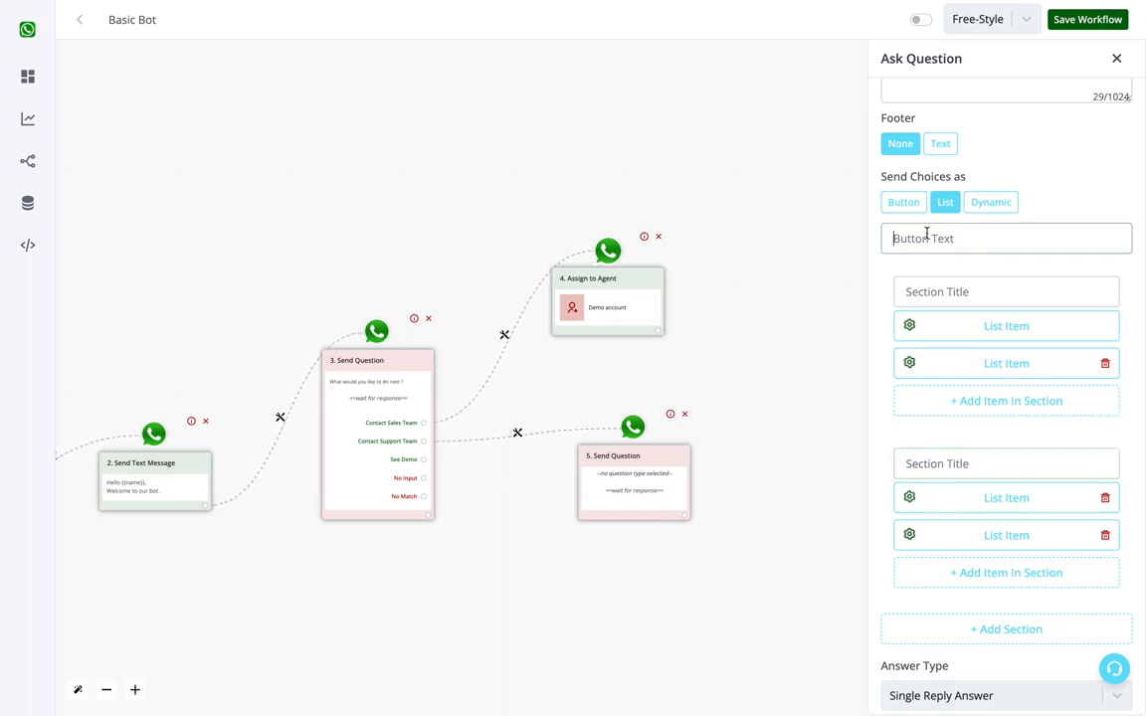
pyautogui.click(954, 299)
pyautogui.click(953, 473)
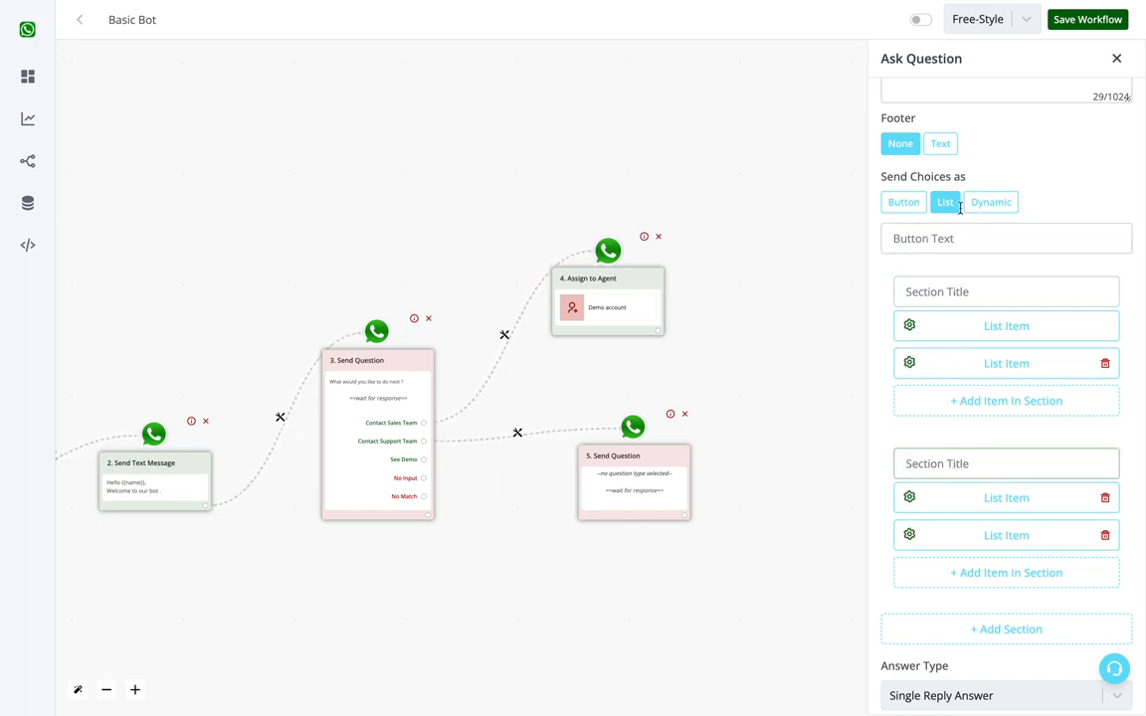
pyautogui.click(950, 238)
pyautogui.scroll(2, 951, 238)
pyautogui.scroll(-5, 1071, 385)
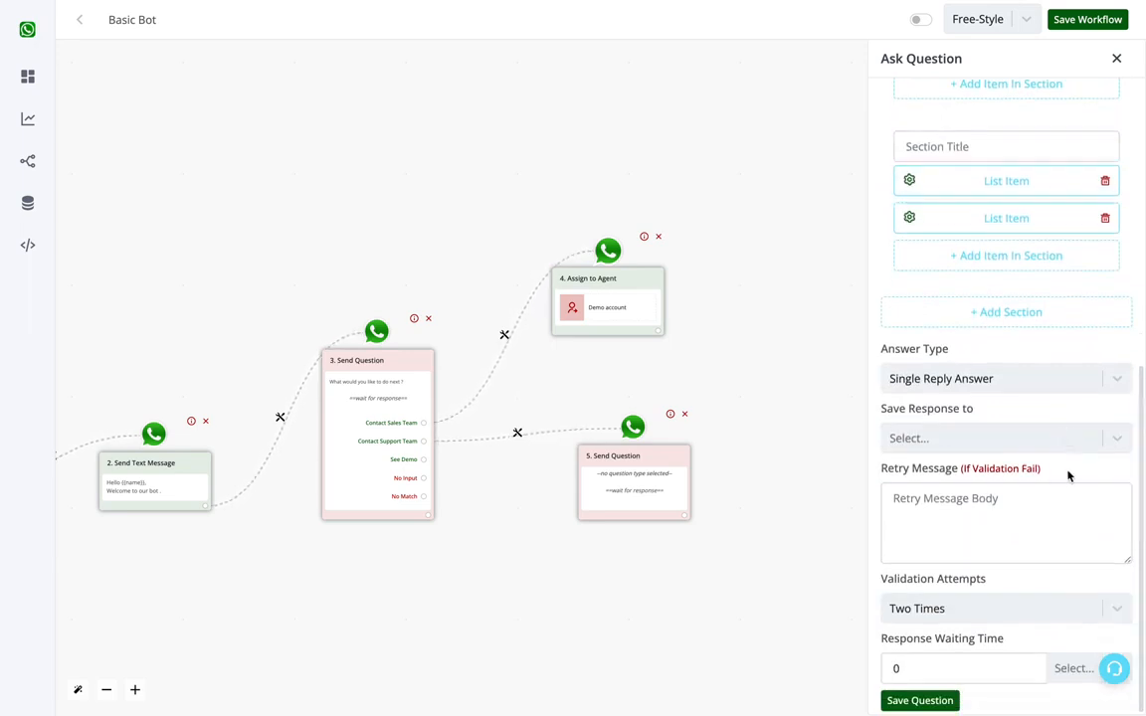
pyautogui.click(930, 701)
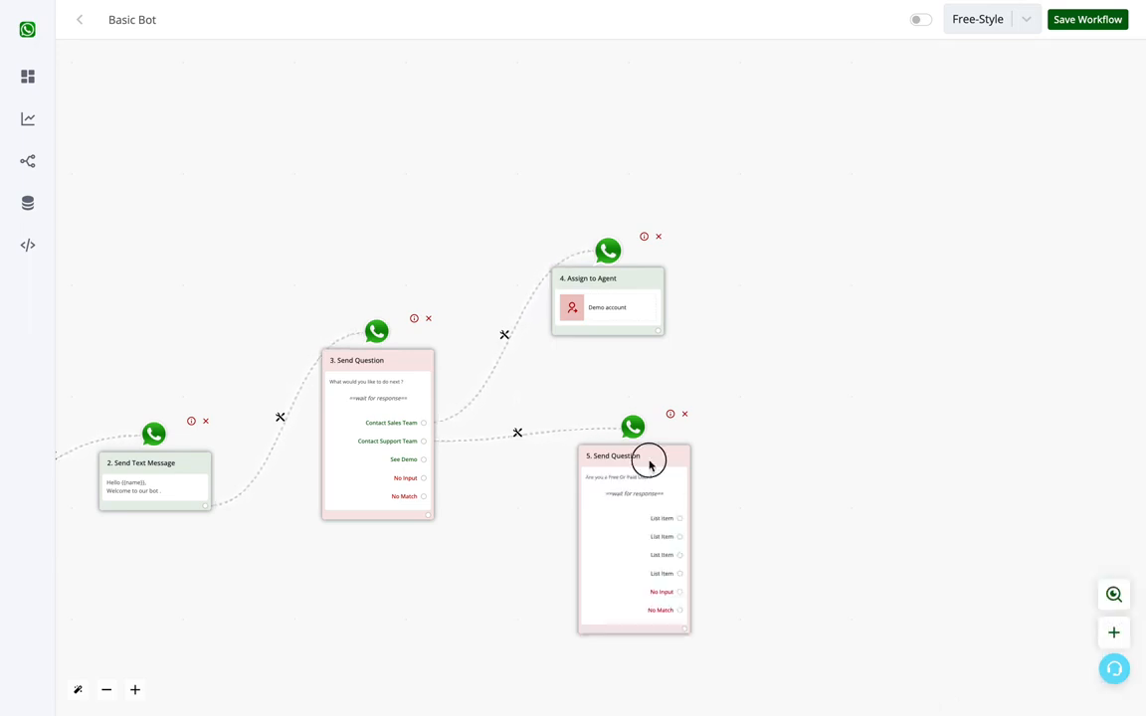
# Step: Move the free-or-paid user question node away from the agent branch and save the workflow
pyautogui.moveTo(649, 465); pyautogui.dragTo(698, 453)
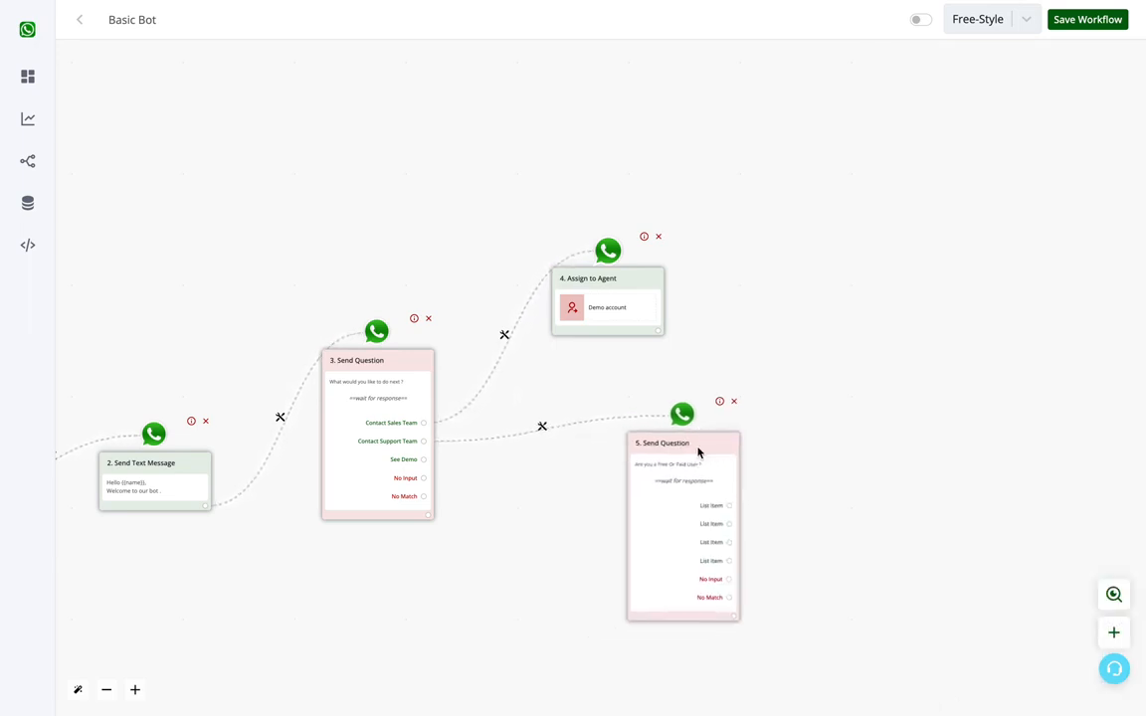
pyautogui.click(1081, 22)
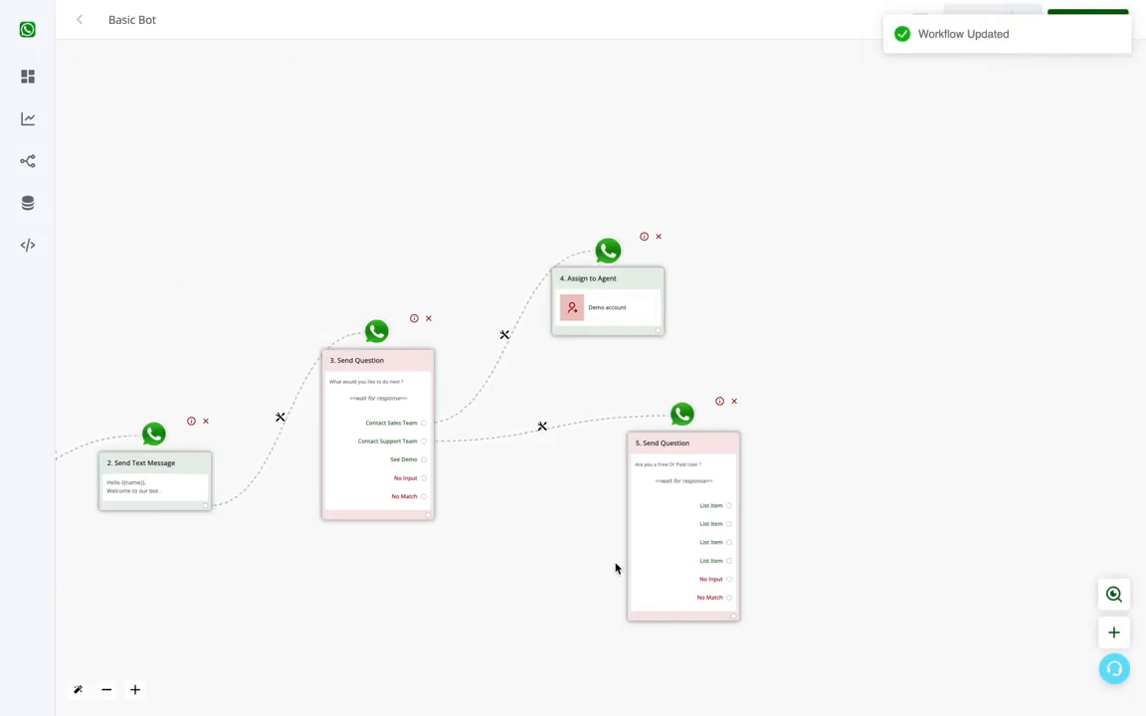
# Step: Spread the Assign to Agent and free-or-paid question nodes further apart and activate the workflow
pyautogui.moveTo(621, 281); pyautogui.dragTo(646, 258)
pyautogui.moveTo(664, 475); pyautogui.dragTo(732, 405)
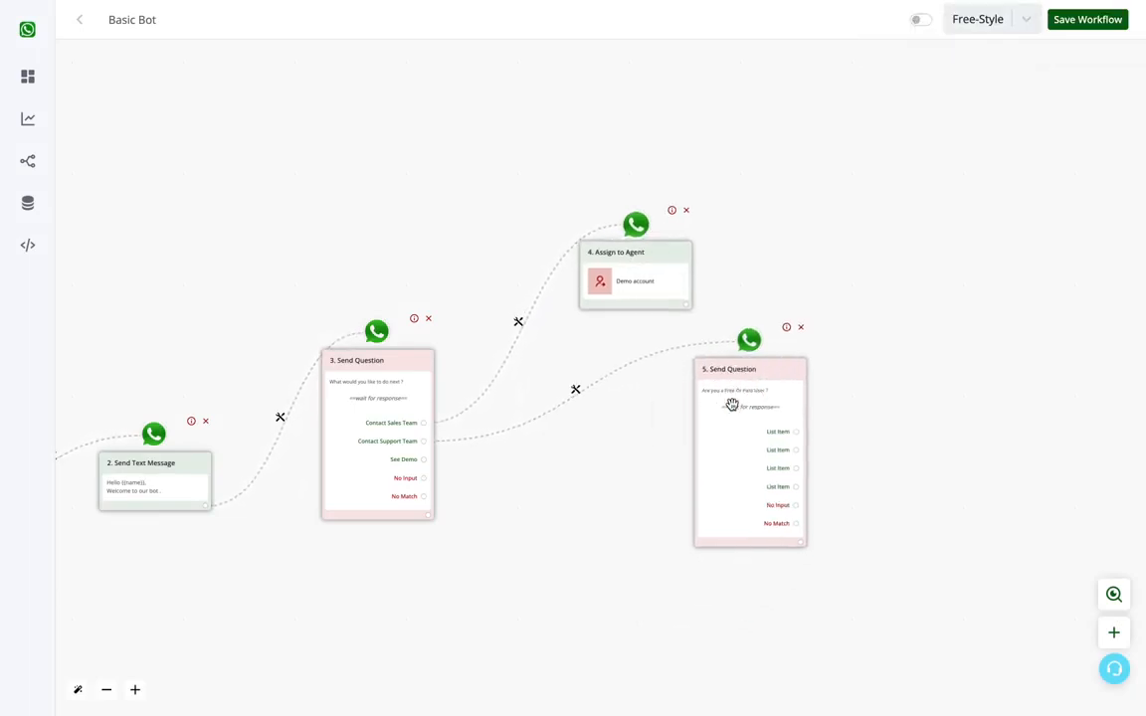
pyautogui.click(920, 21)
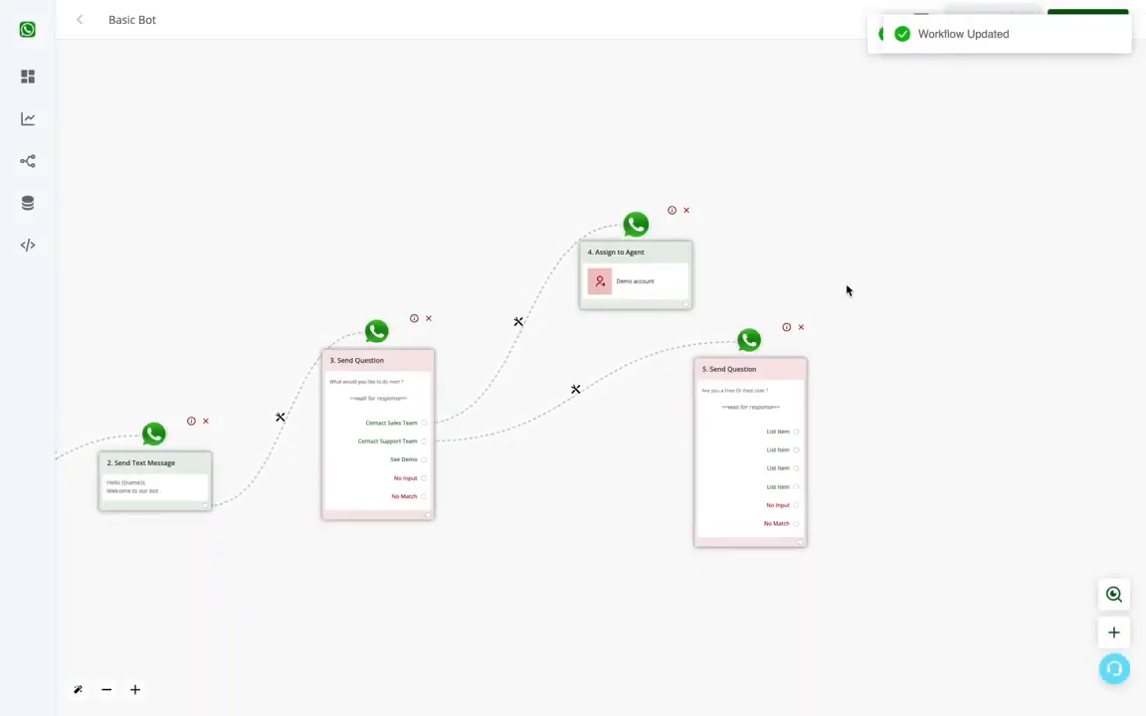
# Step: Branch a new empty node off the See Demo choice and place it below the other branches
pyautogui.moveTo(458, 622); pyautogui.dragTo(606, 560)
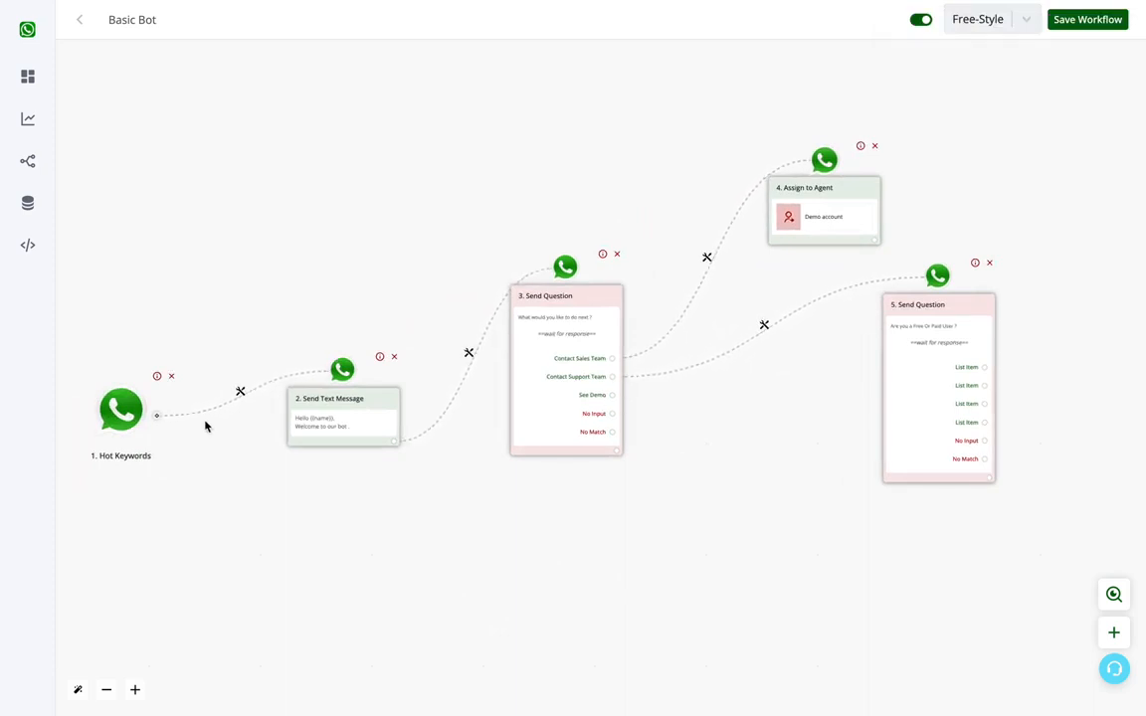
pyautogui.click(612, 396)
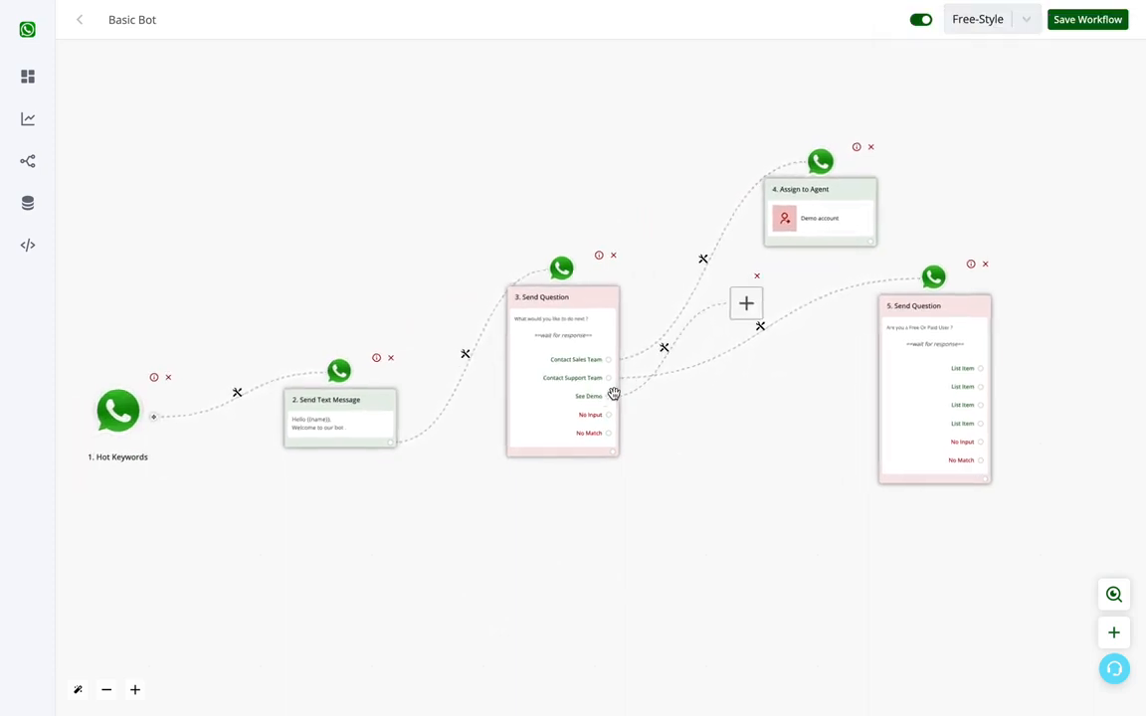
pyautogui.moveTo(775, 415); pyautogui.dragTo(589, 480)
pyautogui.moveTo(564, 372); pyautogui.dragTo(678, 711)
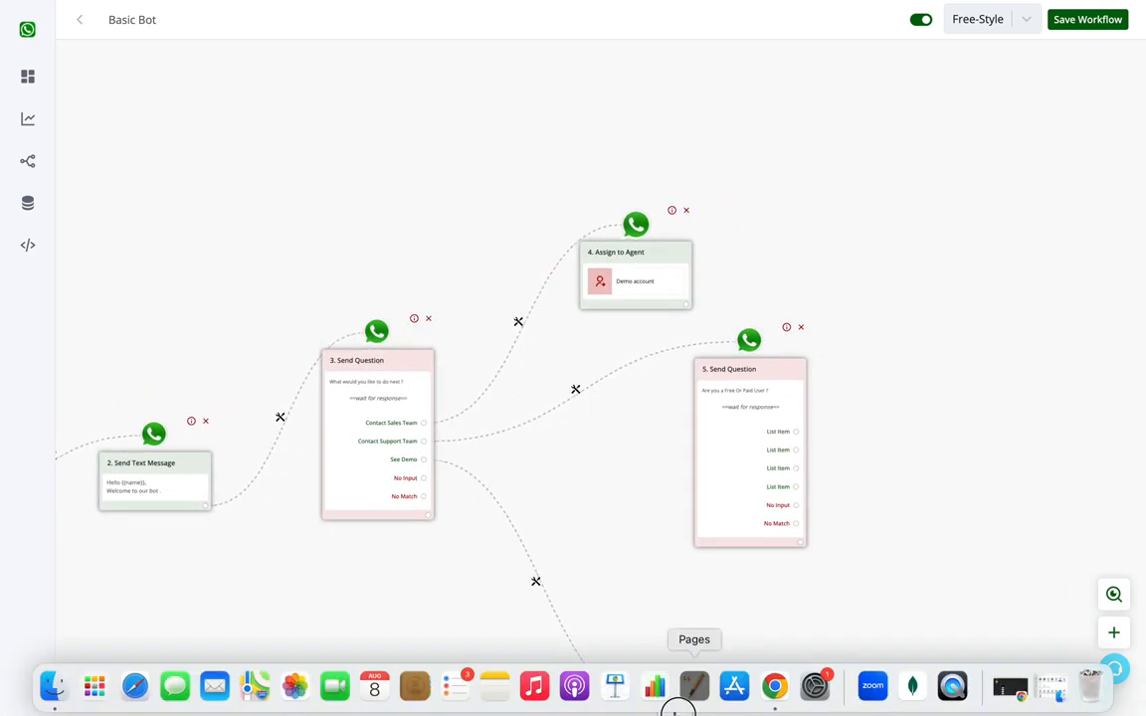
pyautogui.scroll(-4, 638, 328)
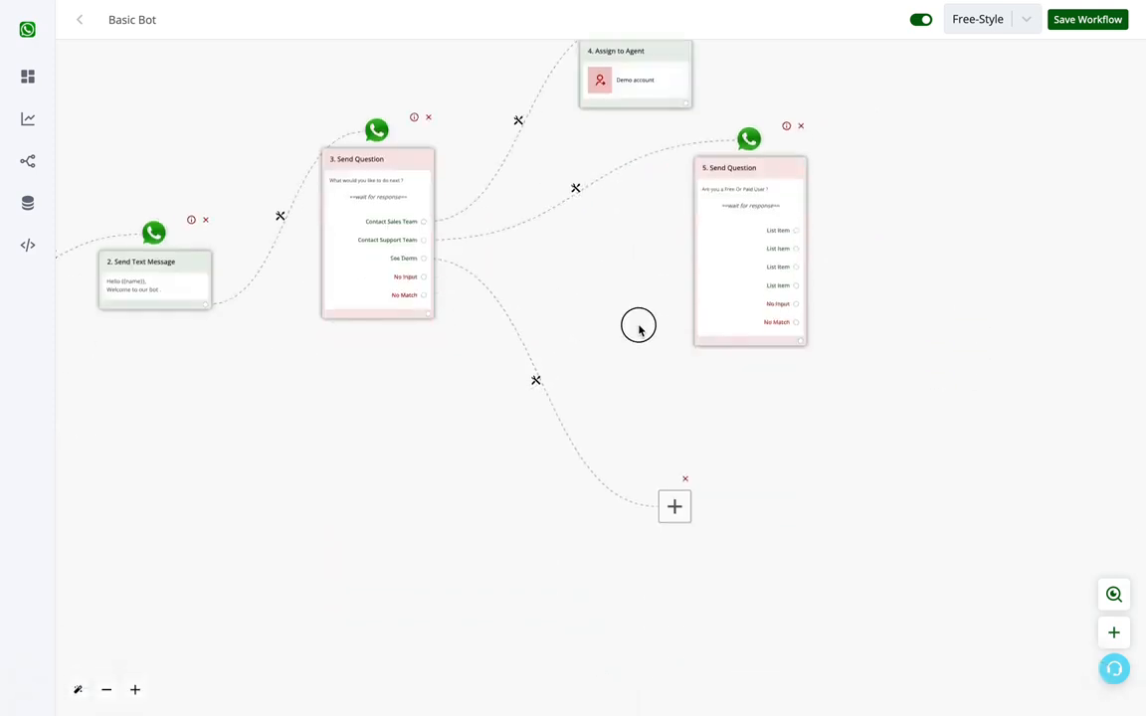
# Step: Turn the See Demo branch's empty node into a text message reading "Test" and save it
pyautogui.click(674, 505)
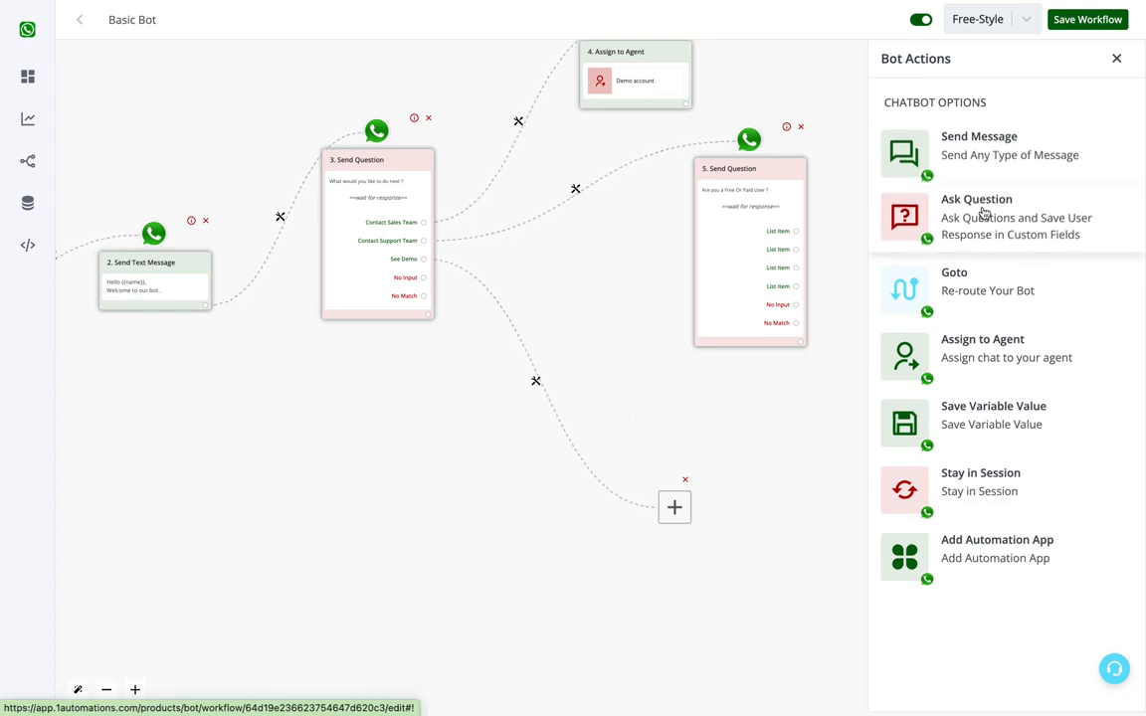
pyautogui.click(992, 148)
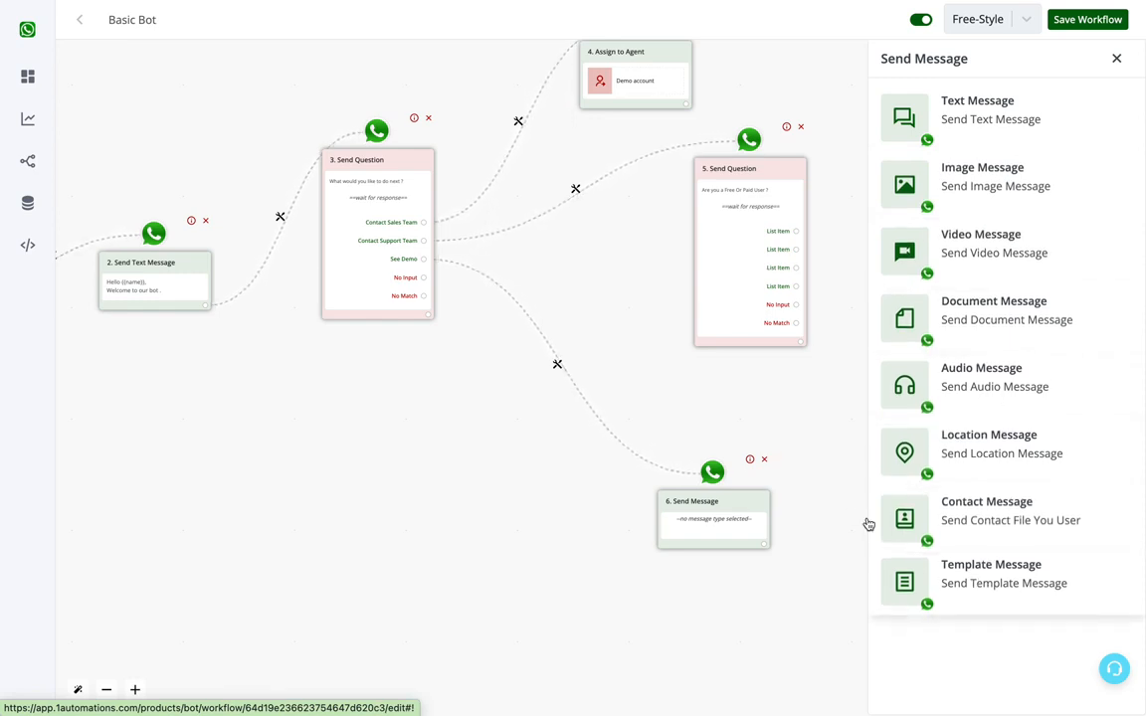
pyautogui.click(1036, 132)
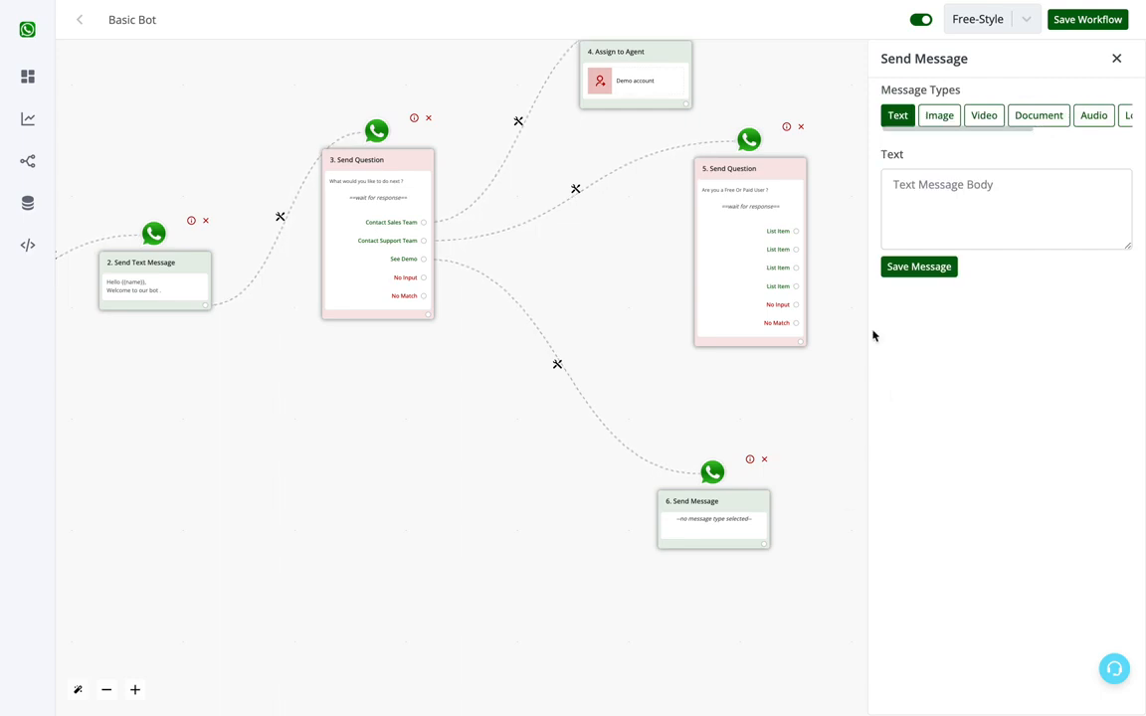
pyautogui.click(938, 206)
pyautogui.write('Te')
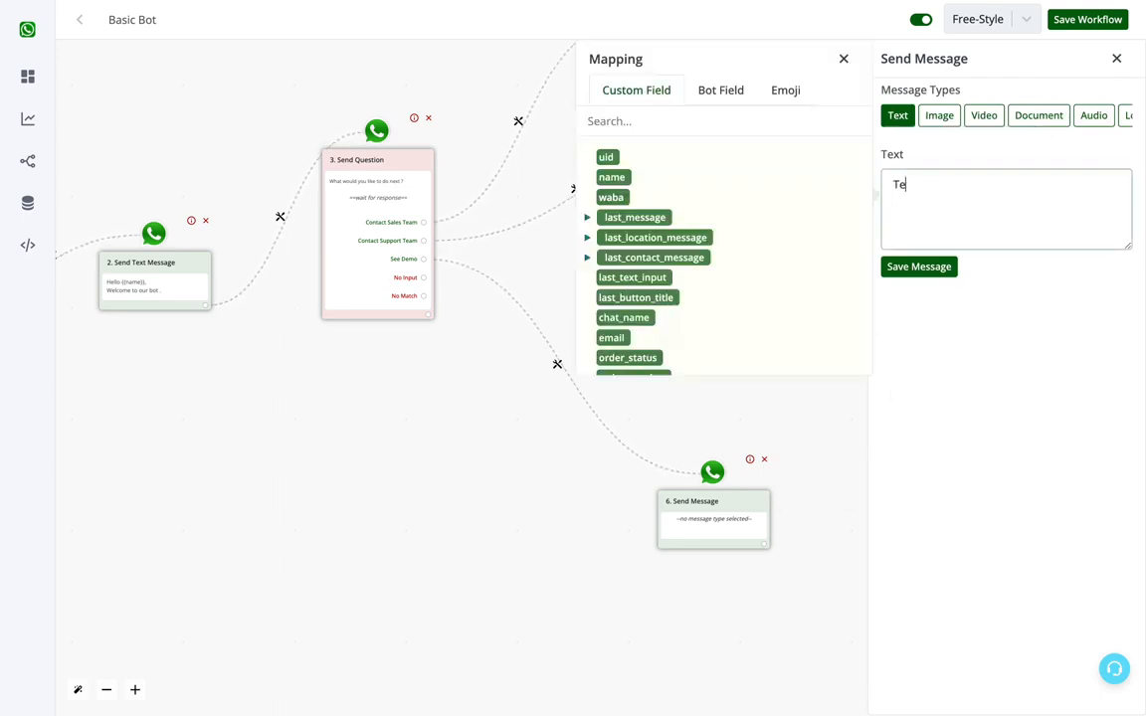
pyautogui.write('st')
pyautogui.click(944, 266)
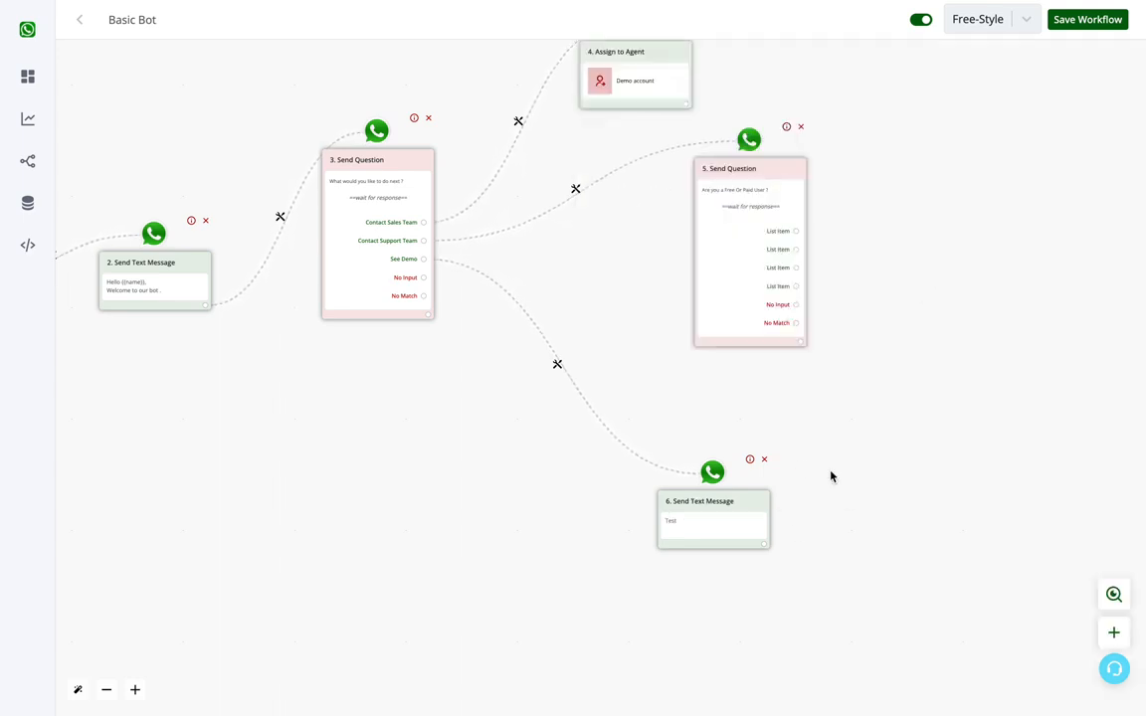
# Step: Add a text question after the Test message with the body "Kindly send your photo ?"
pyautogui.click(764, 545)
pyautogui.click(562, 370)
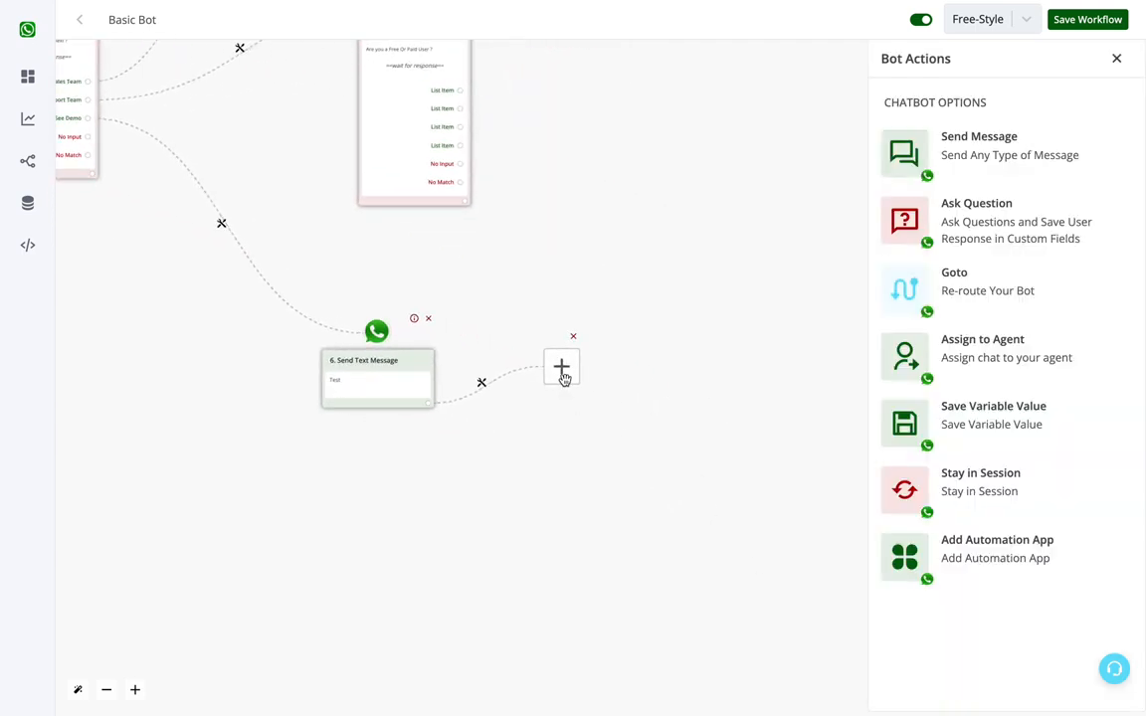
pyautogui.click(1043, 233)
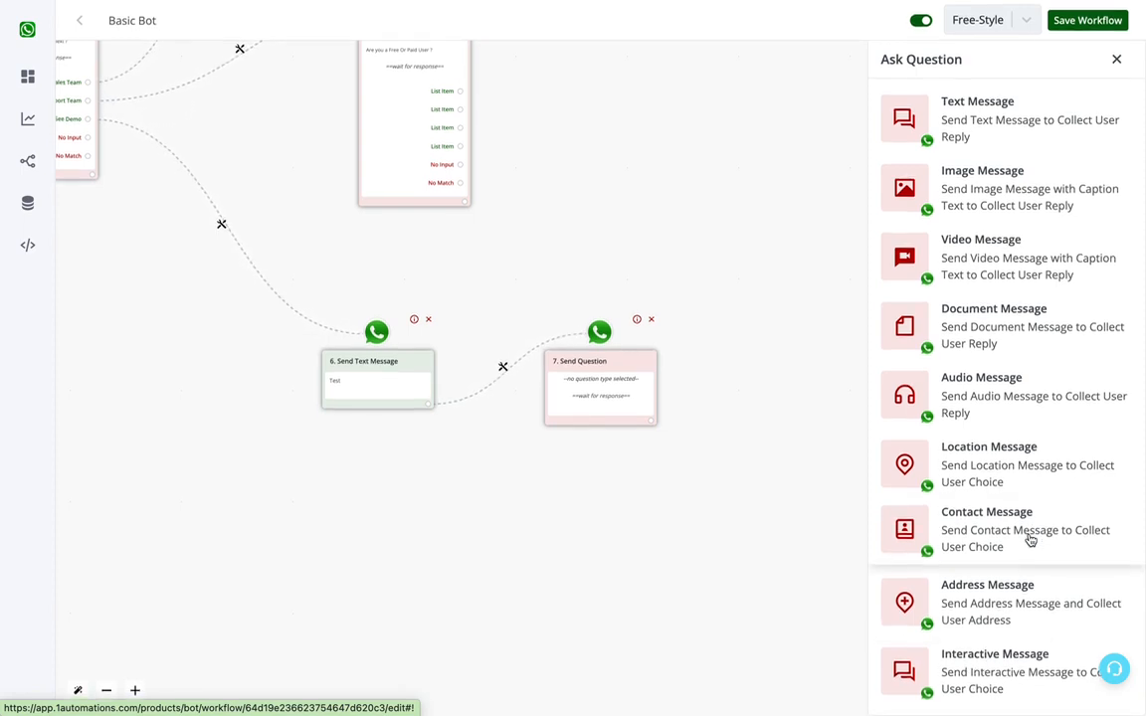
pyautogui.click(962, 114)
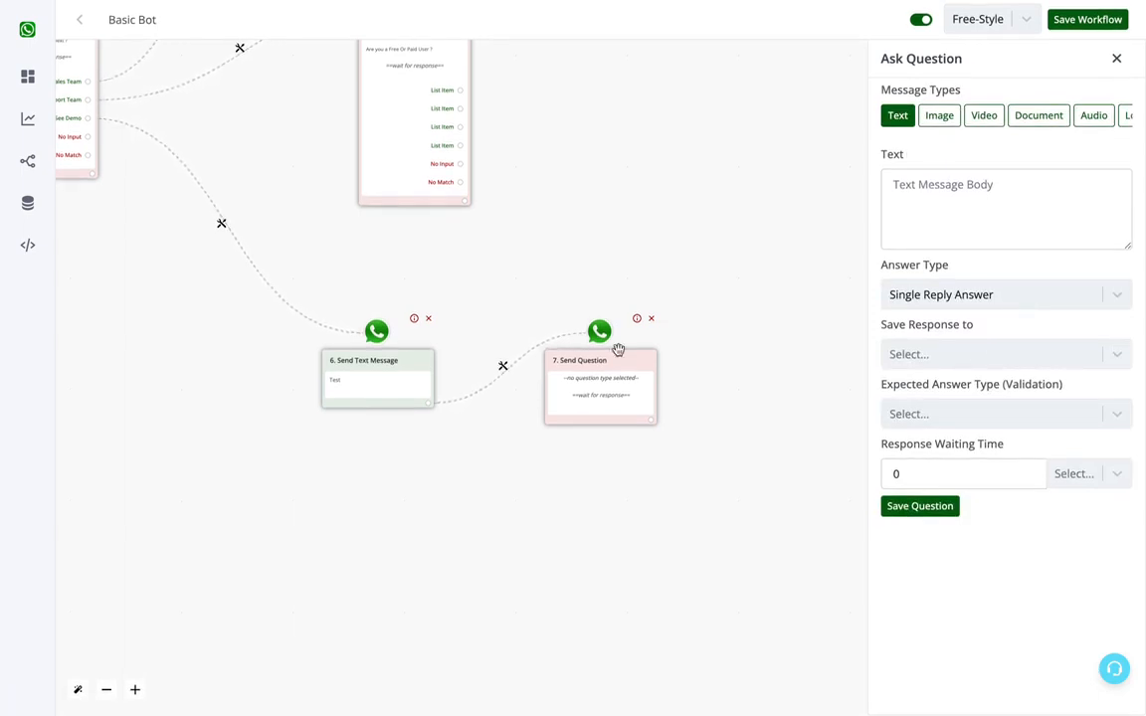
pyautogui.moveTo(618, 350); pyautogui.dragTo(602, 296)
pyautogui.click(985, 236)
pyautogui.write('K')
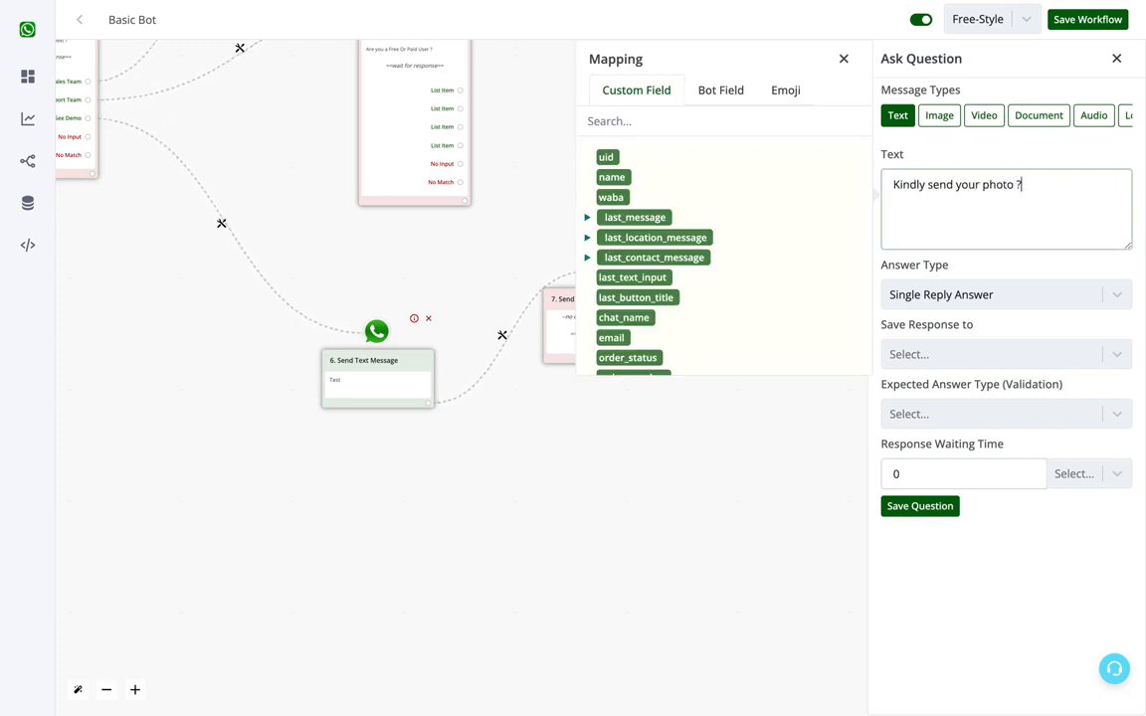
# Step: Set the photo question's expected answer type to Image with the retry message "Kindly send an image"
pyautogui.tripleClick(901, 384)
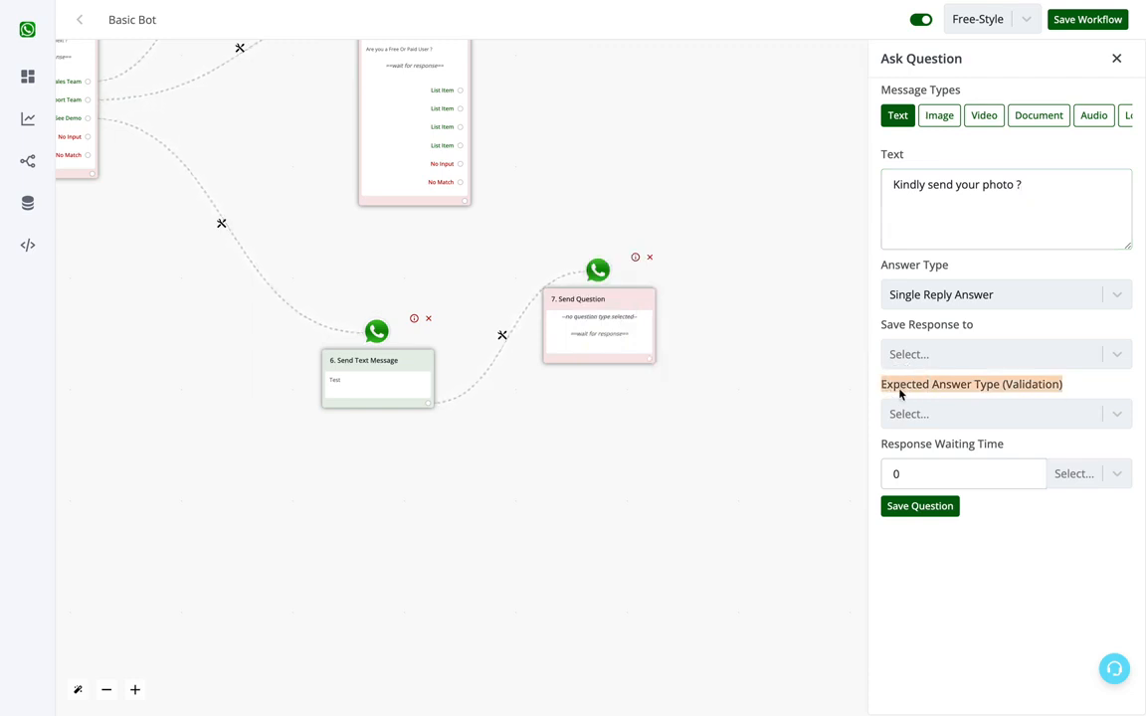
pyautogui.click(1036, 414)
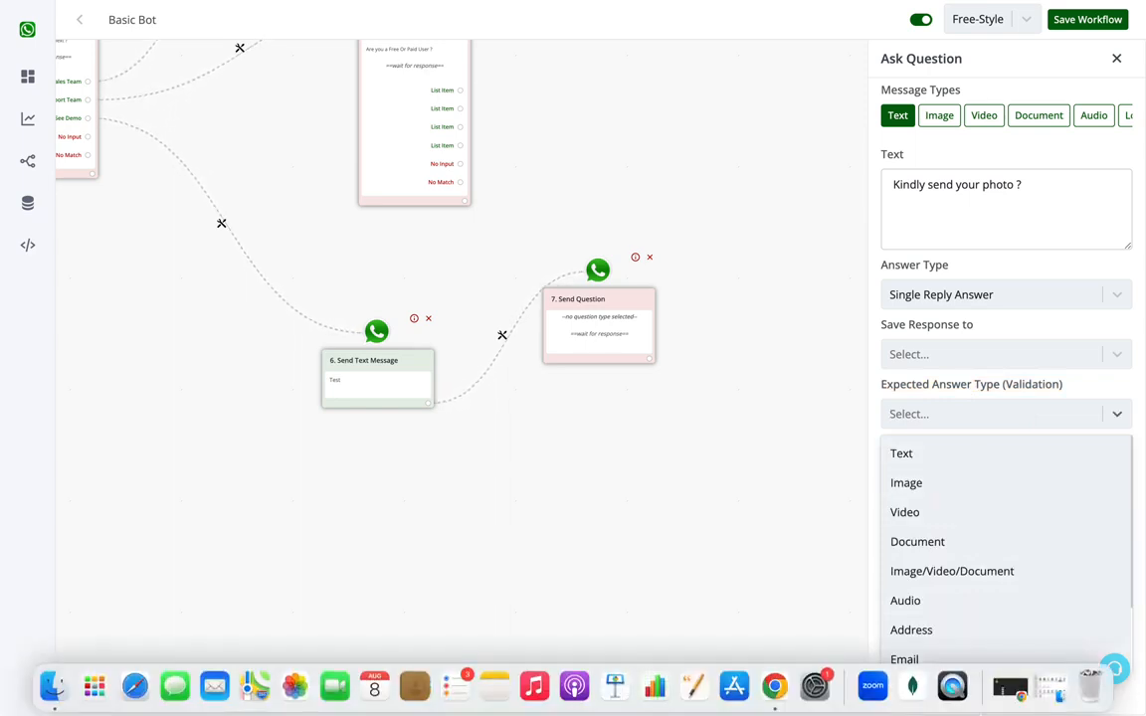
pyautogui.click(947, 483)
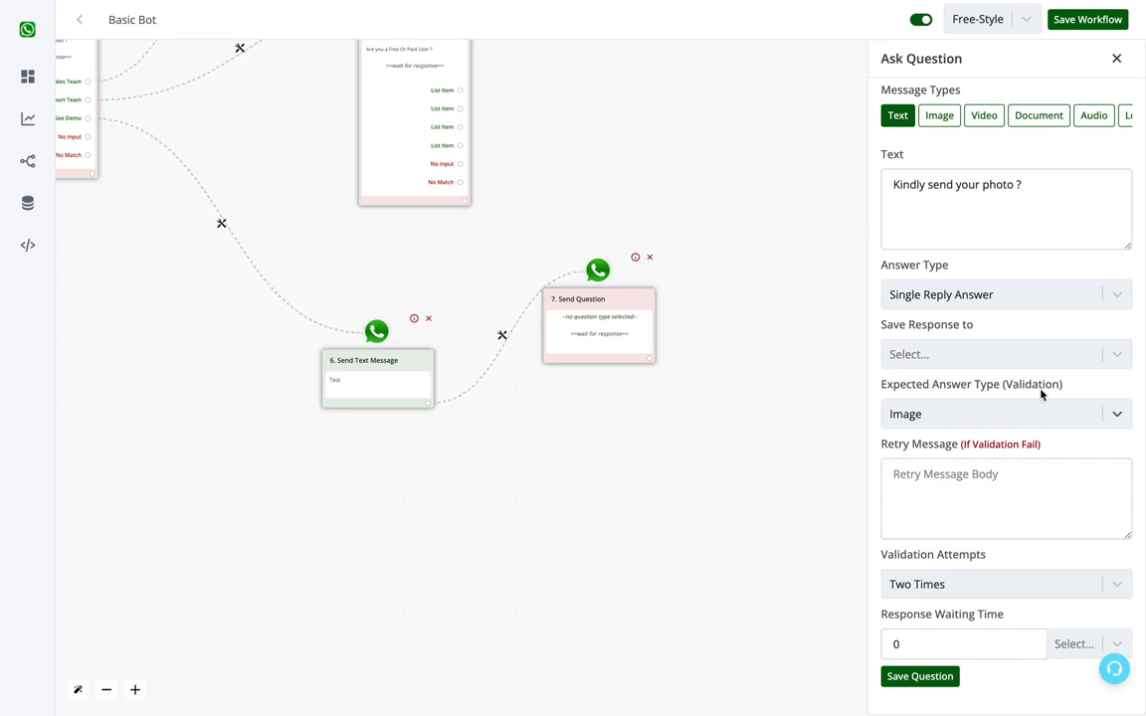
pyautogui.click(950, 492)
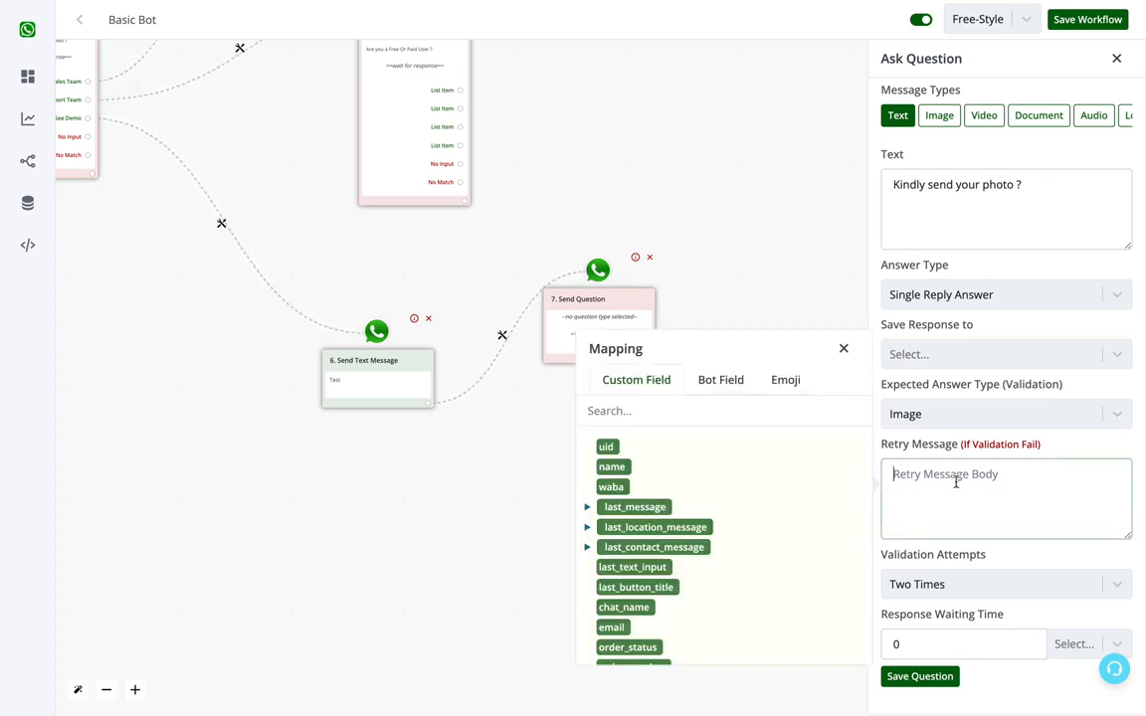
pyautogui.write('Kindly send an image')
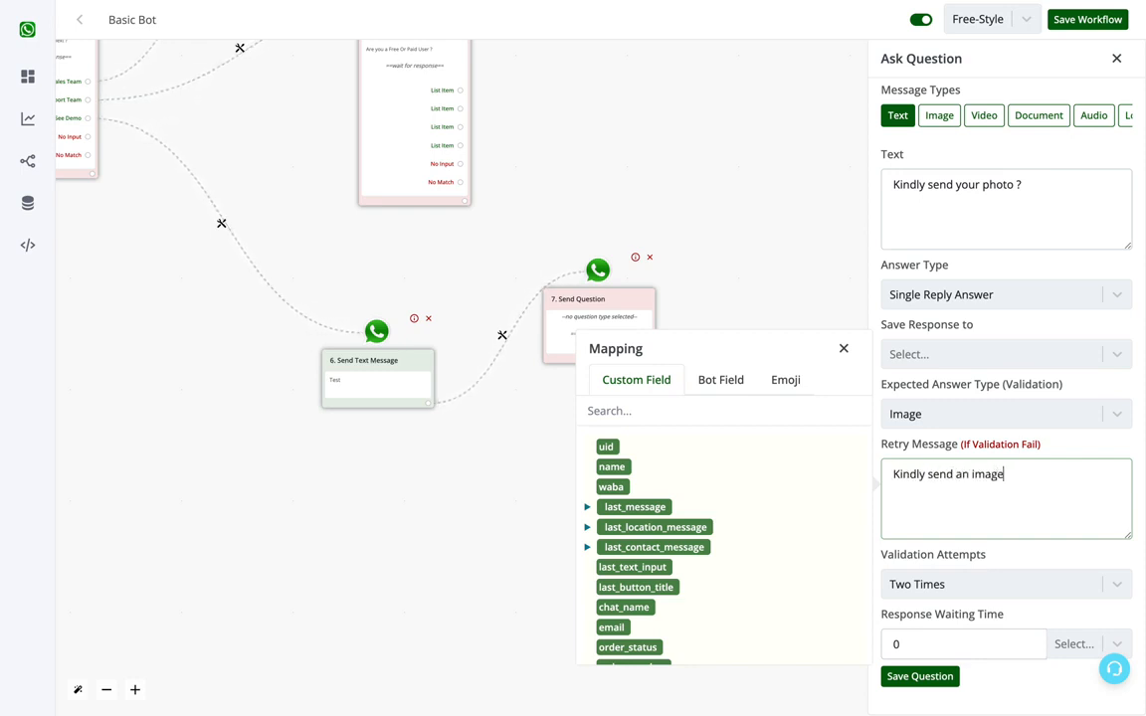
# Step: Save the photo question with Two Times validation attempts and connect an empty node after it
pyautogui.click(946, 588)
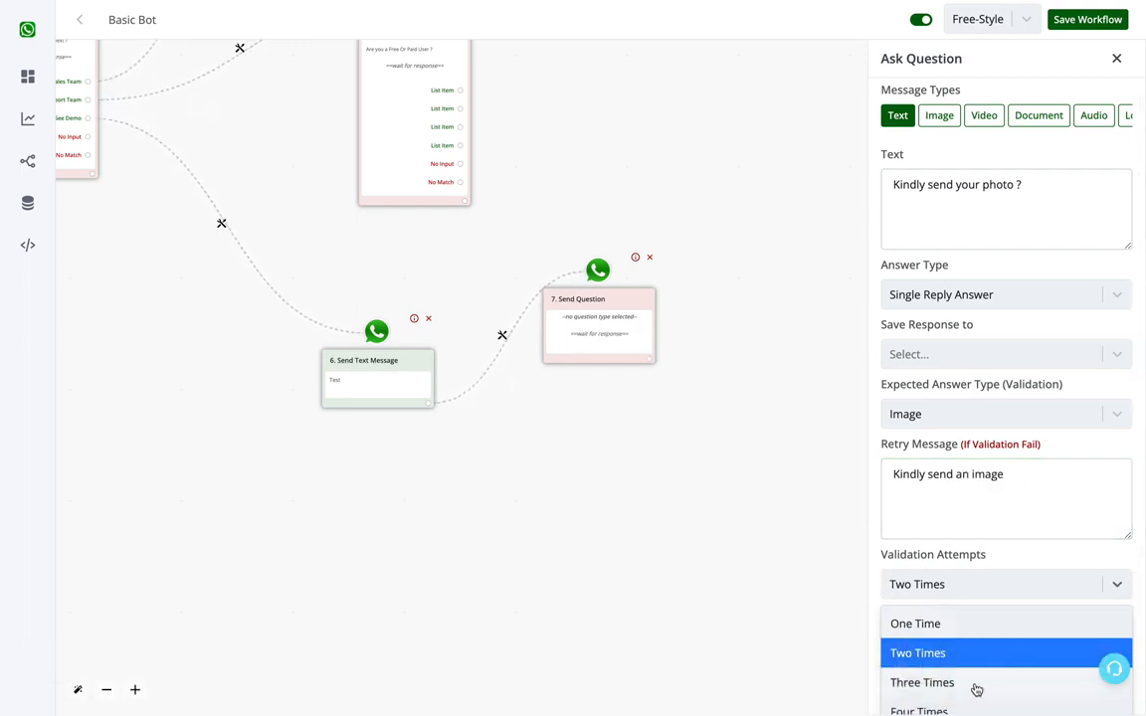
pyautogui.click(1045, 558)
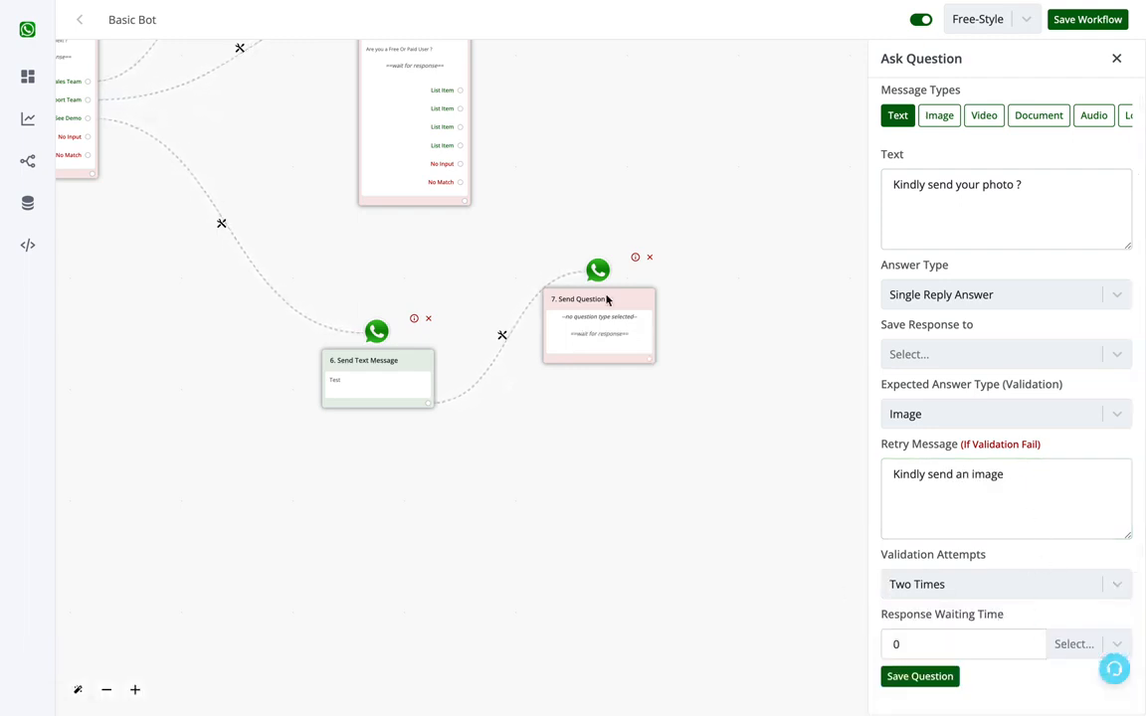
pyautogui.doubleClick(947, 650)
pyautogui.click(1076, 641)
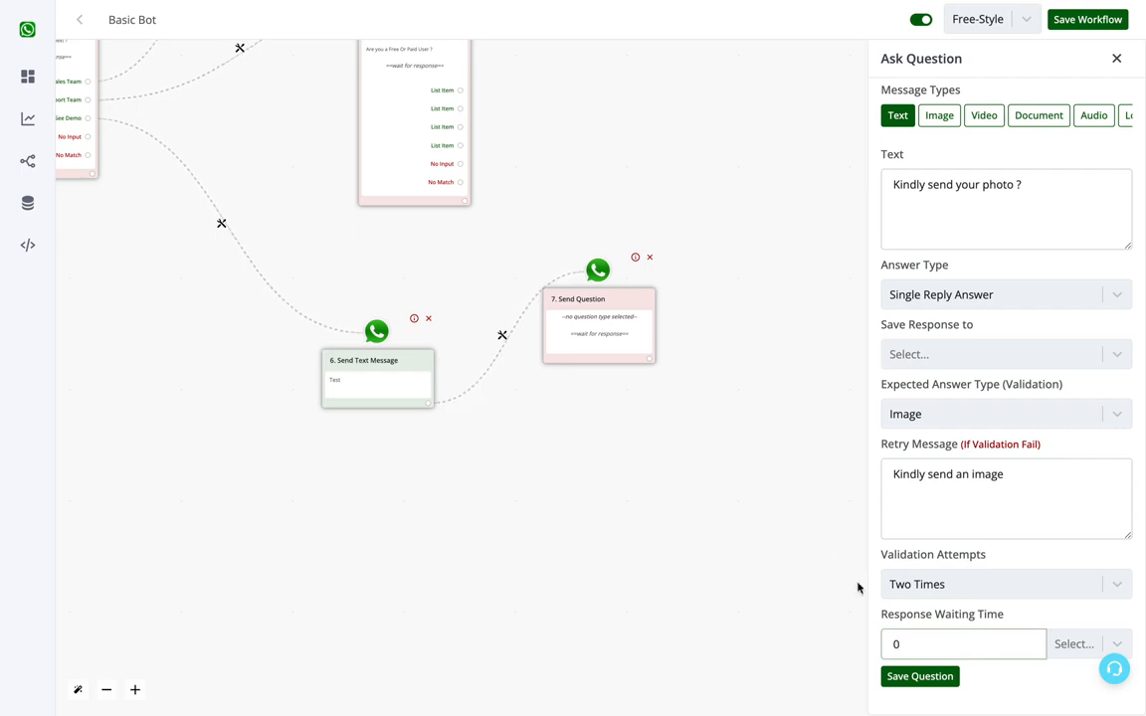
pyautogui.click(927, 677)
pyautogui.click(652, 393)
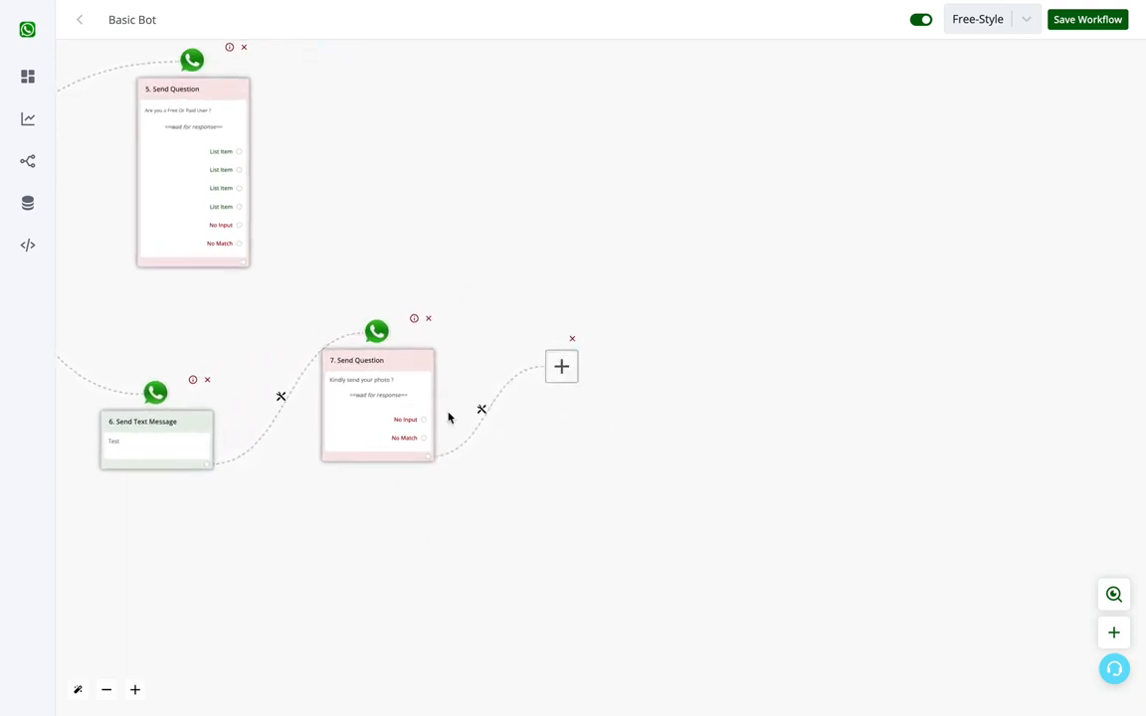
pyautogui.moveTo(506, 530); pyautogui.dragTo(935, 565)
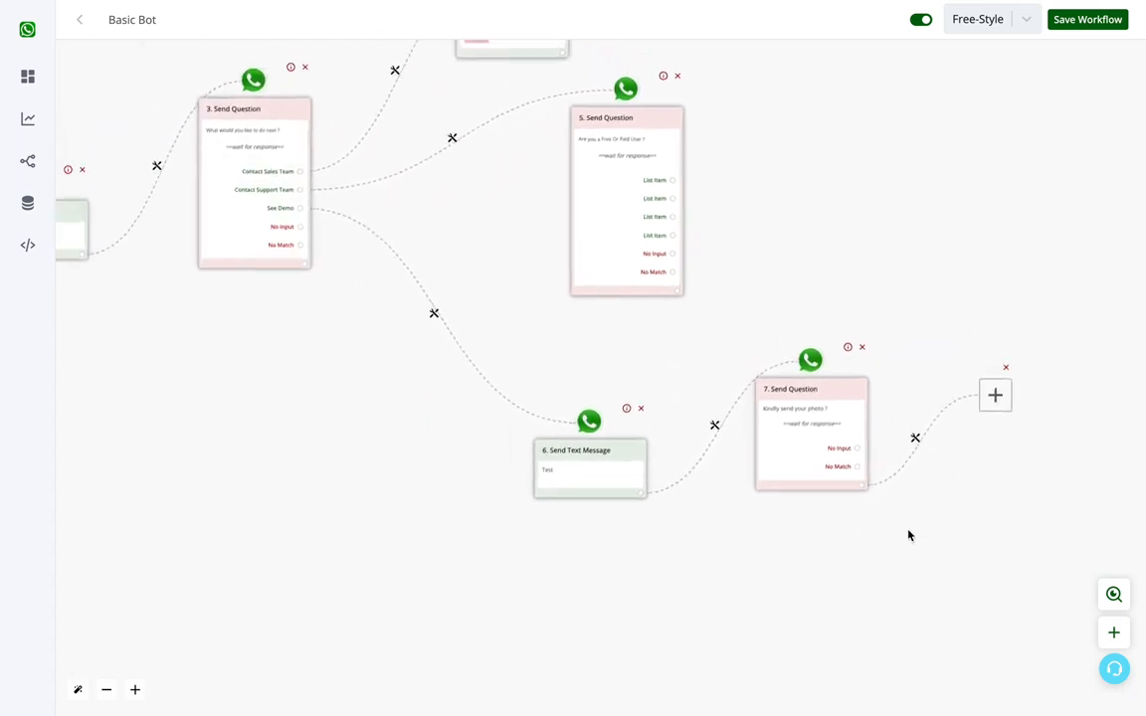
# Step: Turn the empty node after the photo question into a Stay in Session action
pyautogui.moveTo(816, 205); pyautogui.dragTo(913, 262)
pyautogui.scroll(-2, 907, 251)
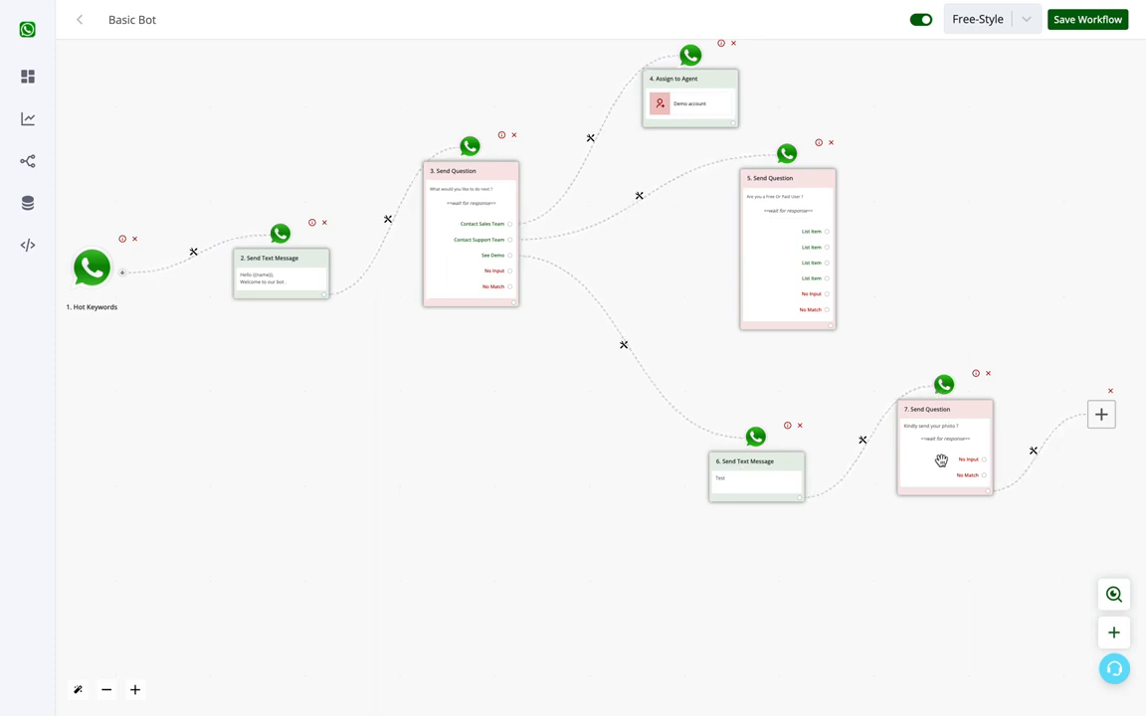
pyautogui.moveTo(1031, 254); pyautogui.dragTo(985, 291)
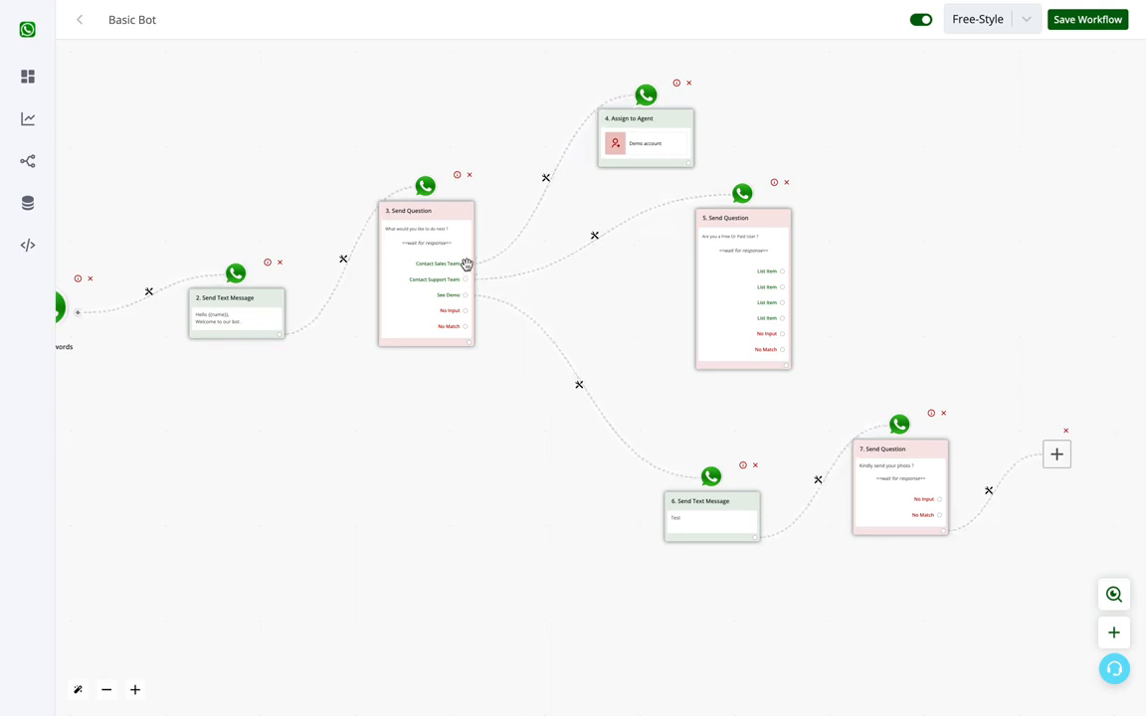
pyautogui.moveTo(950, 585); pyautogui.dragTo(996, 588)
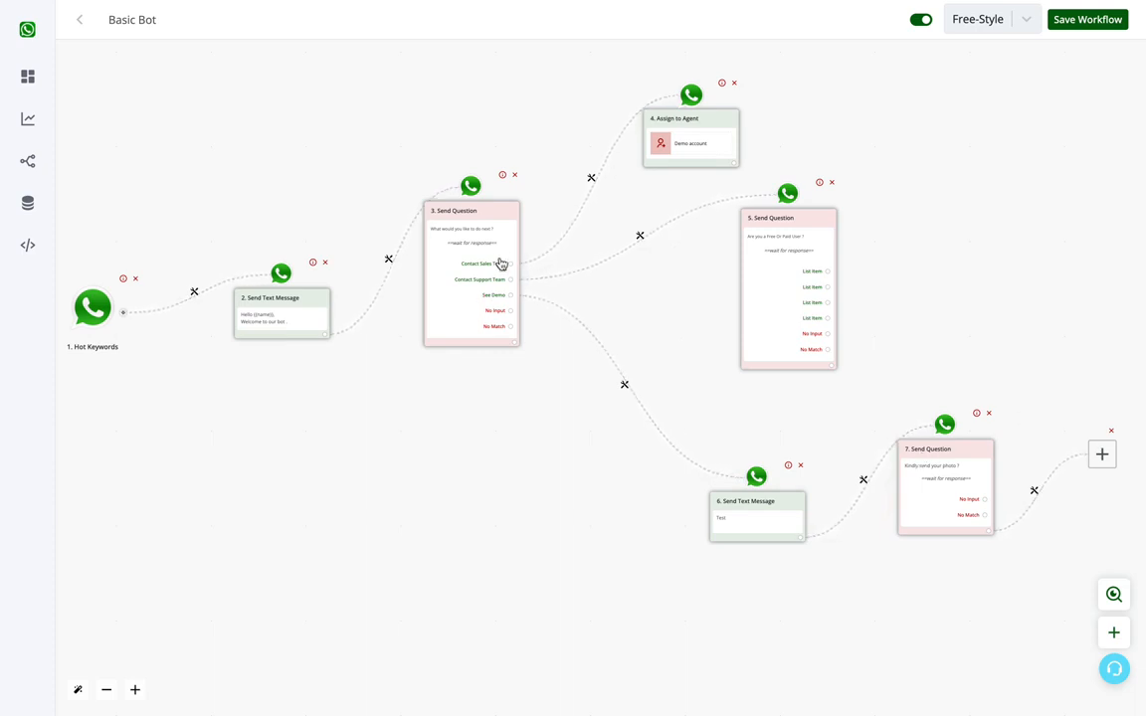
pyautogui.click(1103, 470)
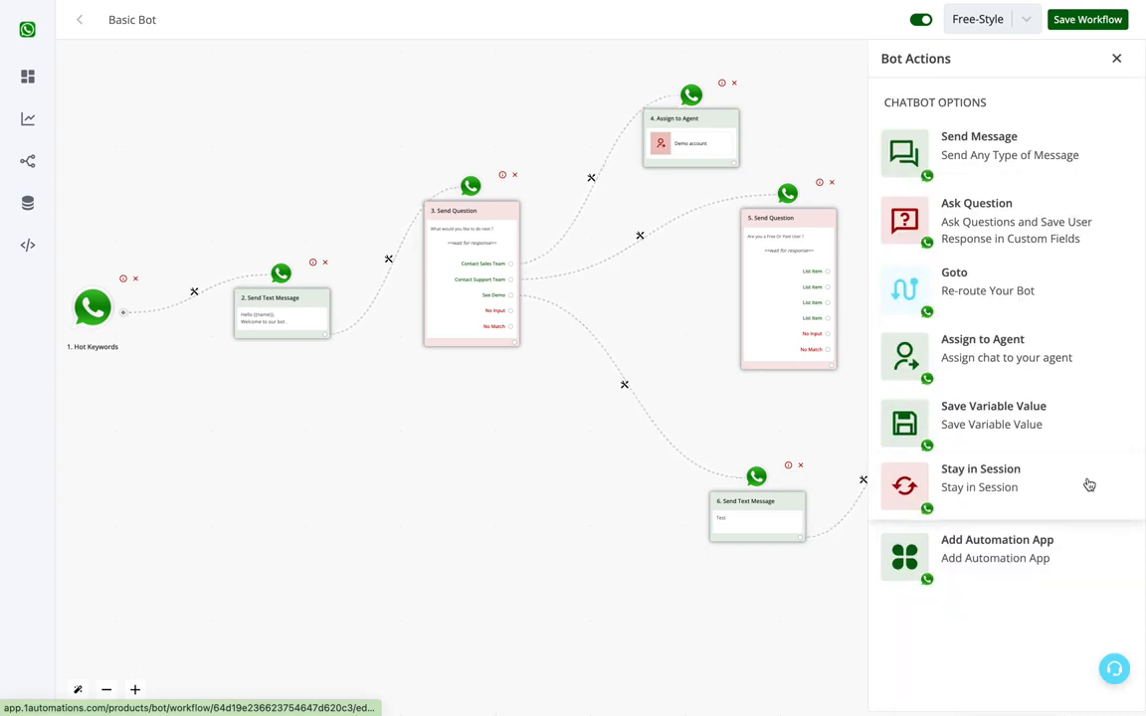
pyautogui.click(975, 487)
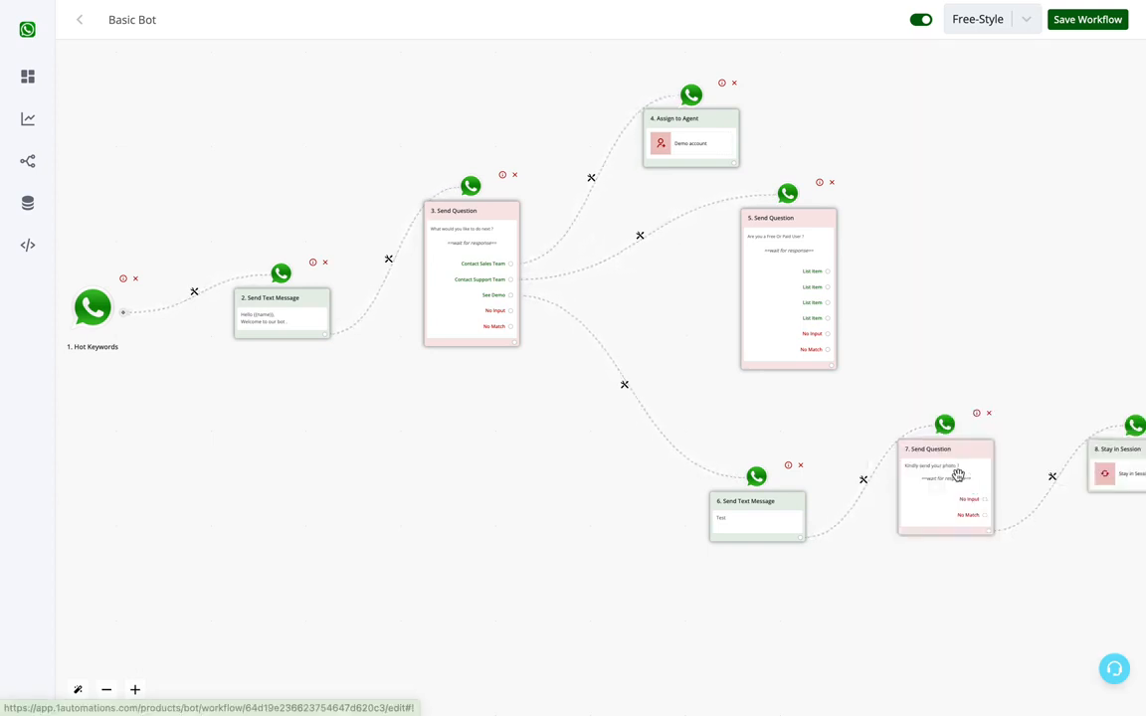
# Step: Connect a new node after the "Are you a Free Or Paid User ?" question and make it a Stay in Session action
pyautogui.click(829, 367)
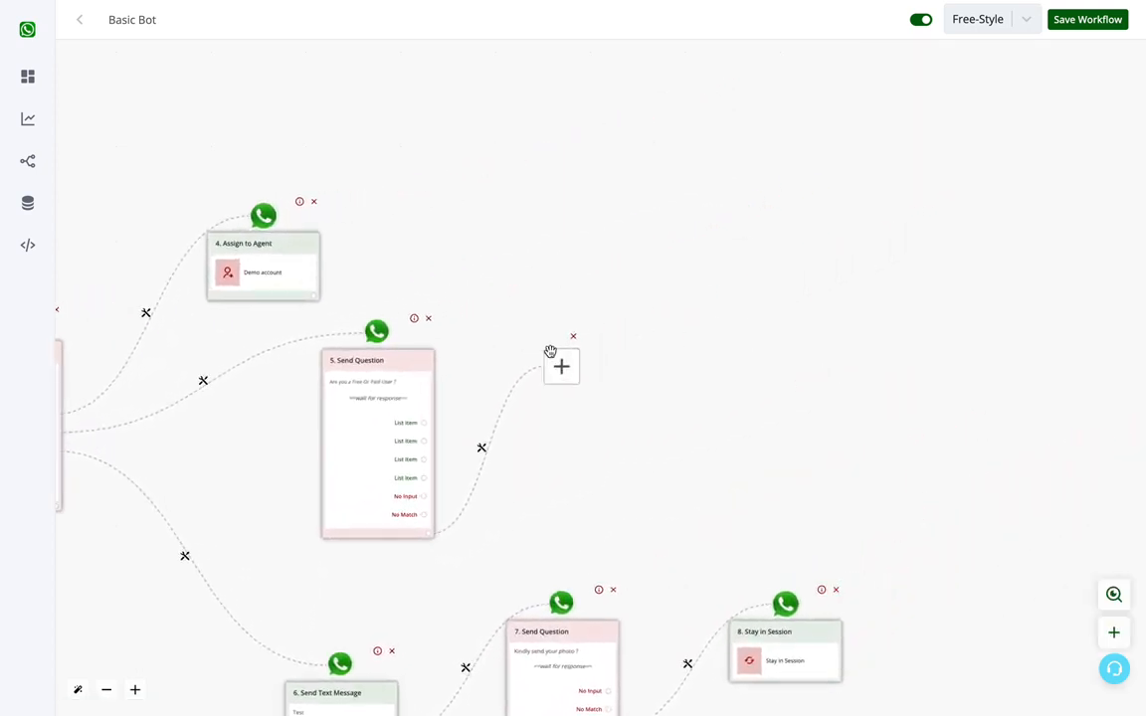
pyautogui.click(560, 363)
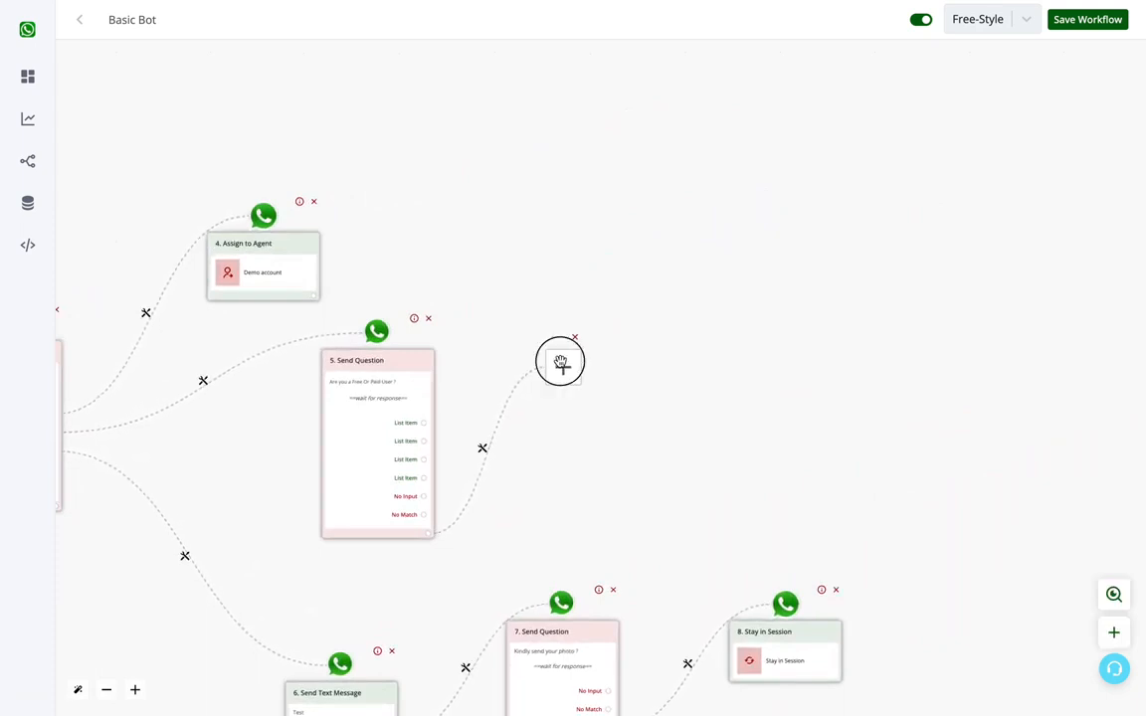
pyautogui.click(939, 477)
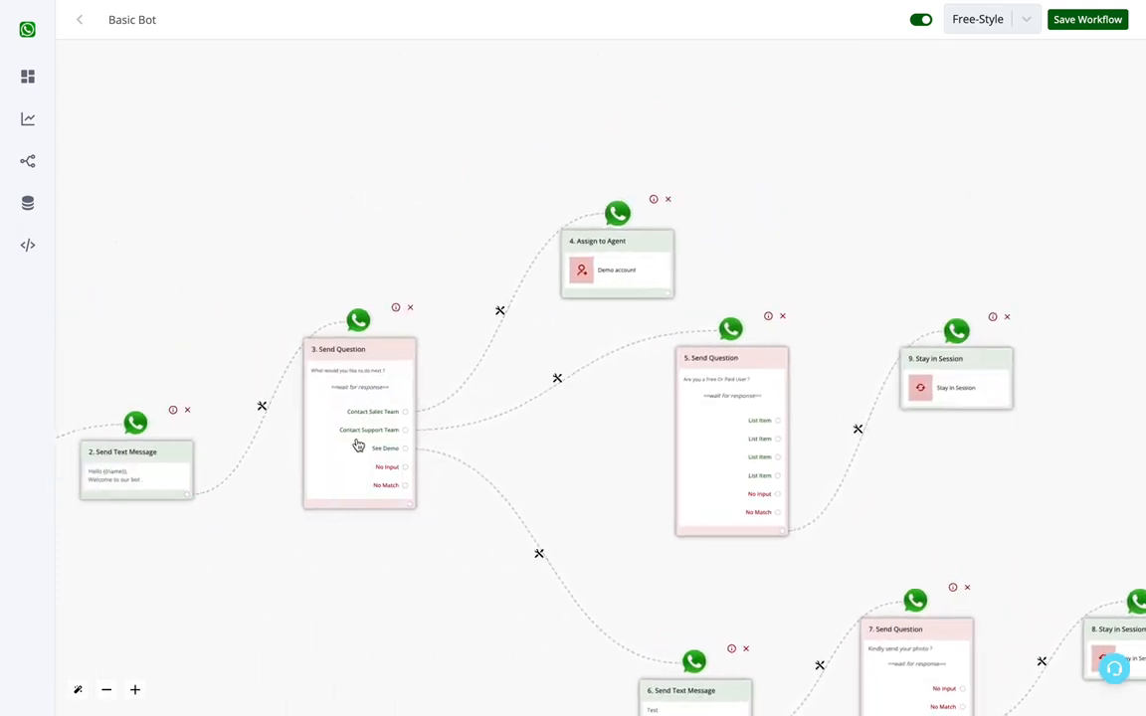
# Step: Add an Ask Question node after the Assign to Agent node and move it slightly higher on the canvas
pyautogui.moveTo(583, 470); pyautogui.dragTo(589, 402)
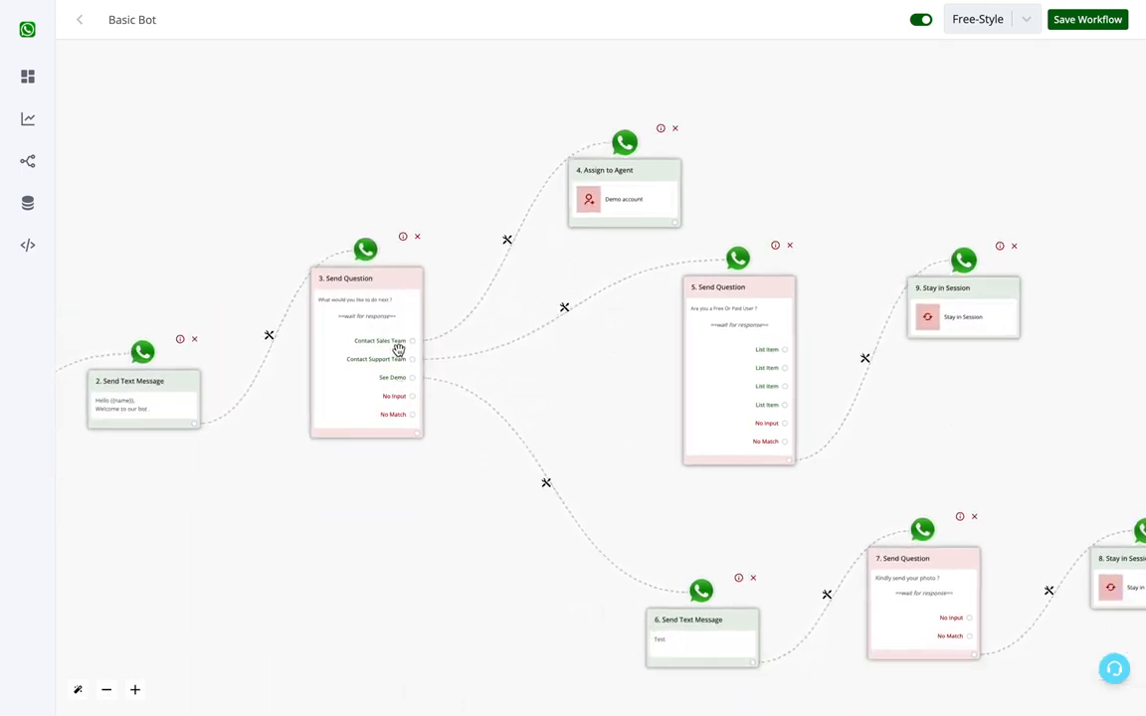
pyautogui.click(677, 221)
pyautogui.click(677, 222)
pyautogui.moveTo(761, 180); pyautogui.dragTo(514, 370)
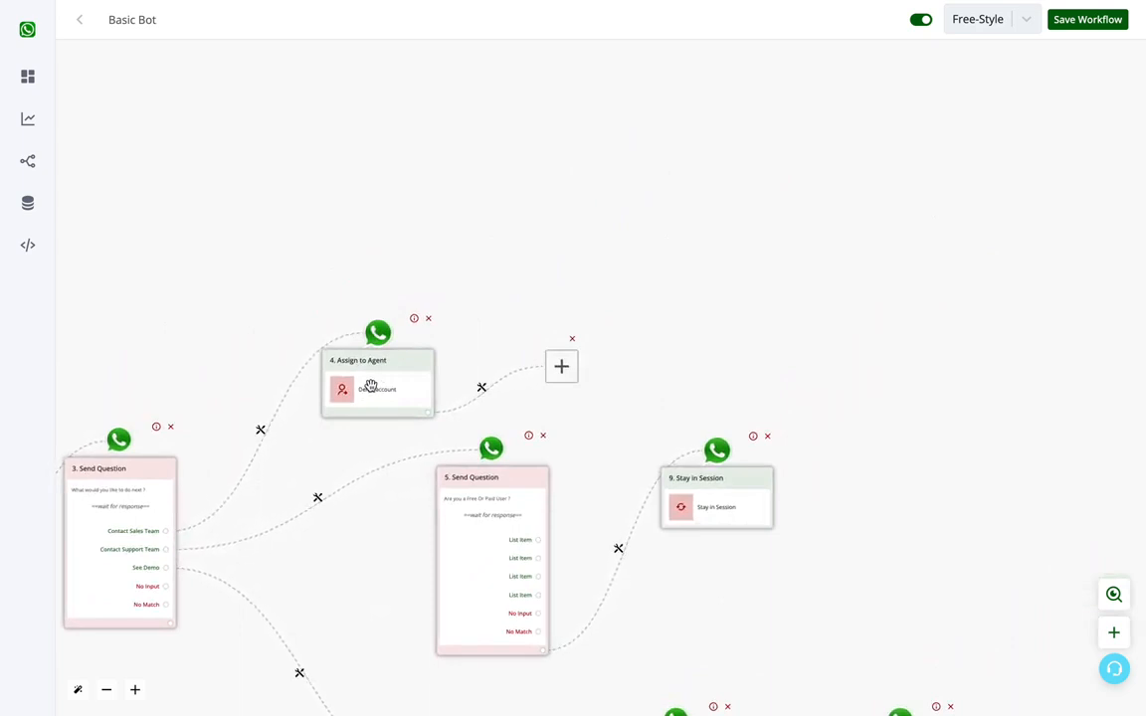
pyautogui.click(561, 366)
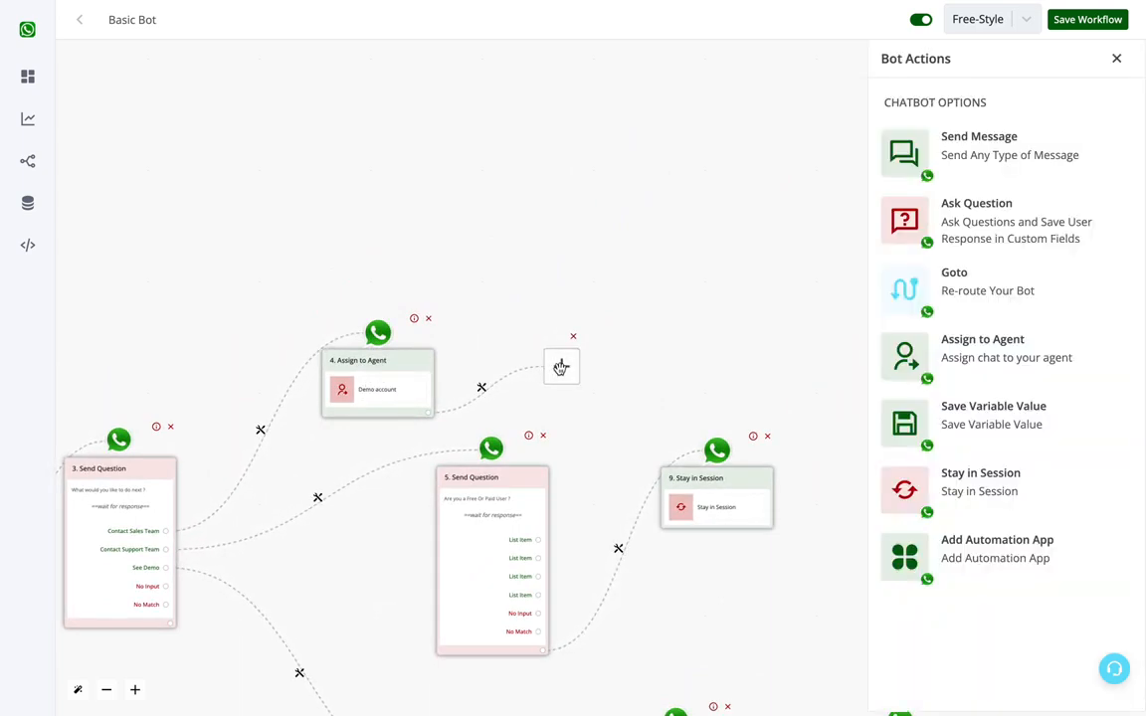
pyautogui.click(992, 225)
pyautogui.moveTo(478, 230); pyautogui.dragTo(550, 152)
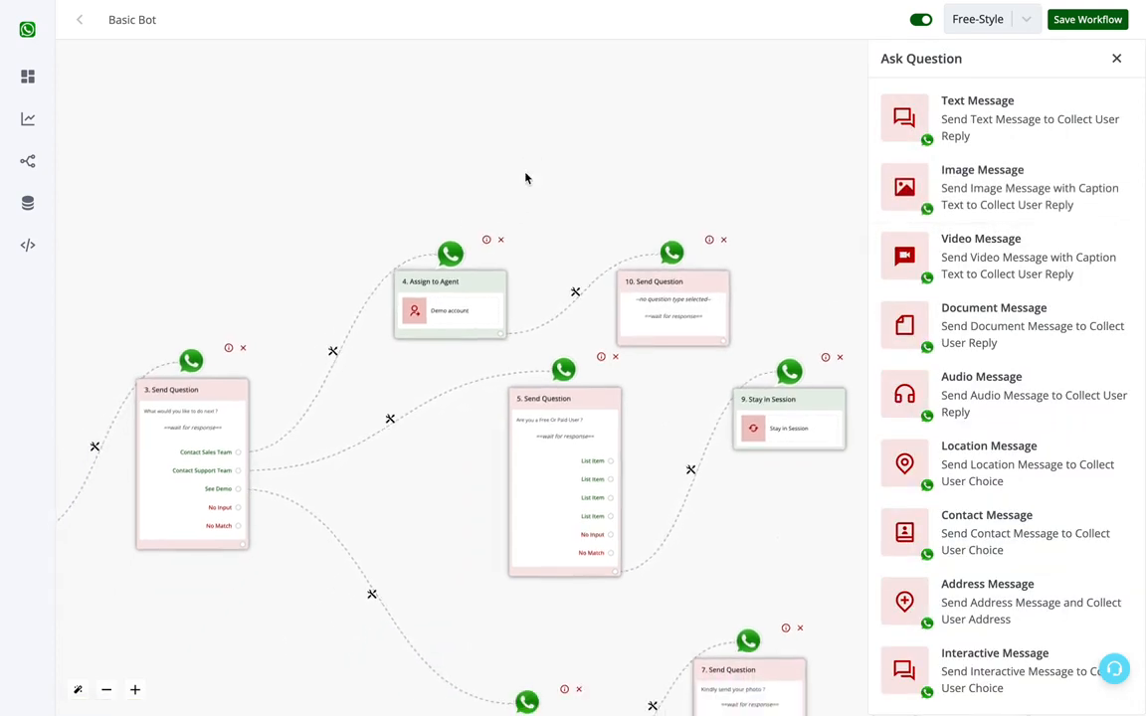
pyautogui.moveTo(672, 305); pyautogui.dragTo(675, 238)
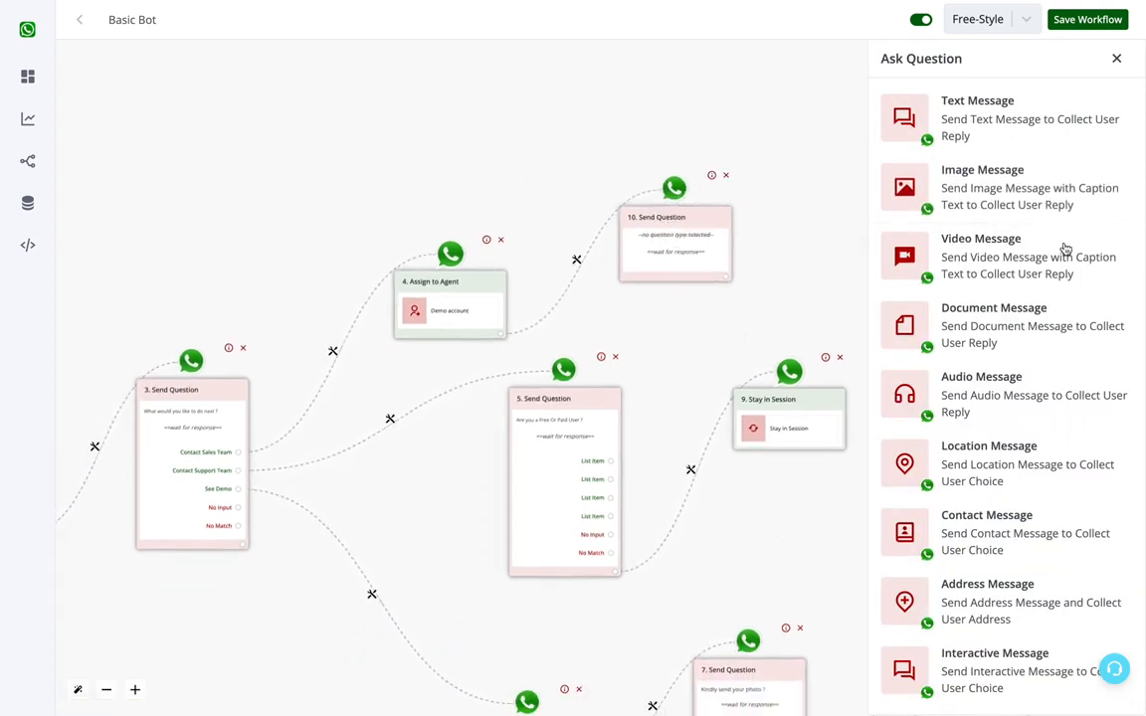
# Step: Make the new question a text message reading "What is your website ?" with a single reply answer and save it
pyautogui.click(1018, 120)
pyautogui.click(980, 205)
pyautogui.write('Wha')
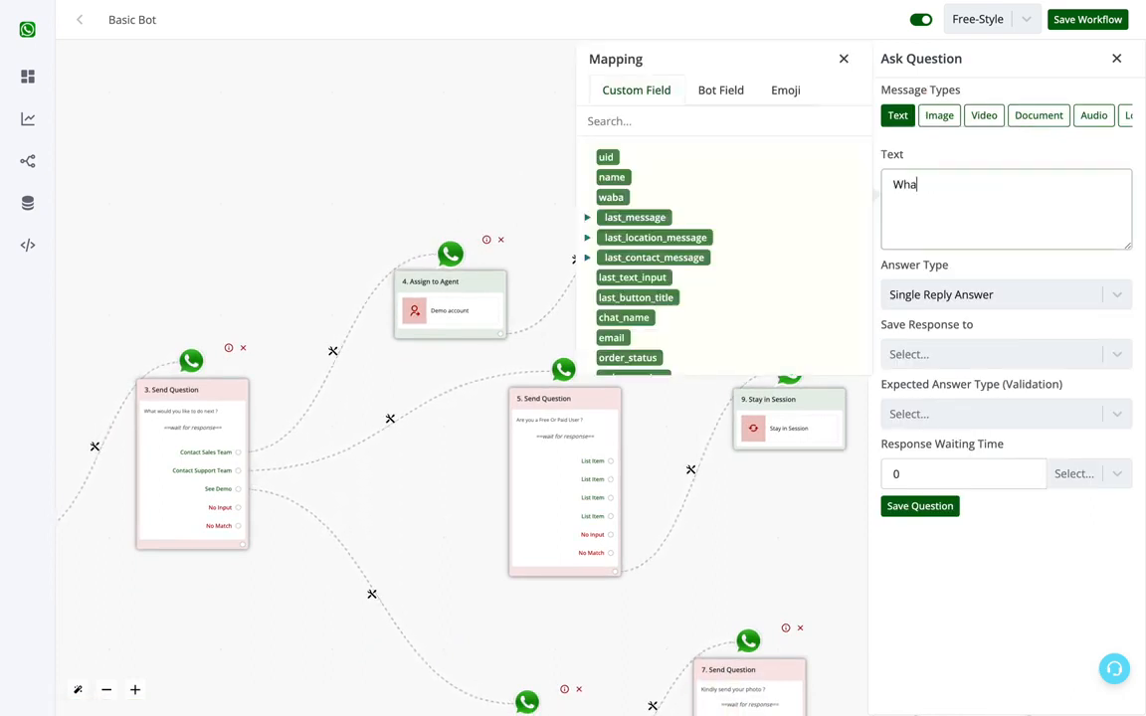
pyautogui.write('t is')
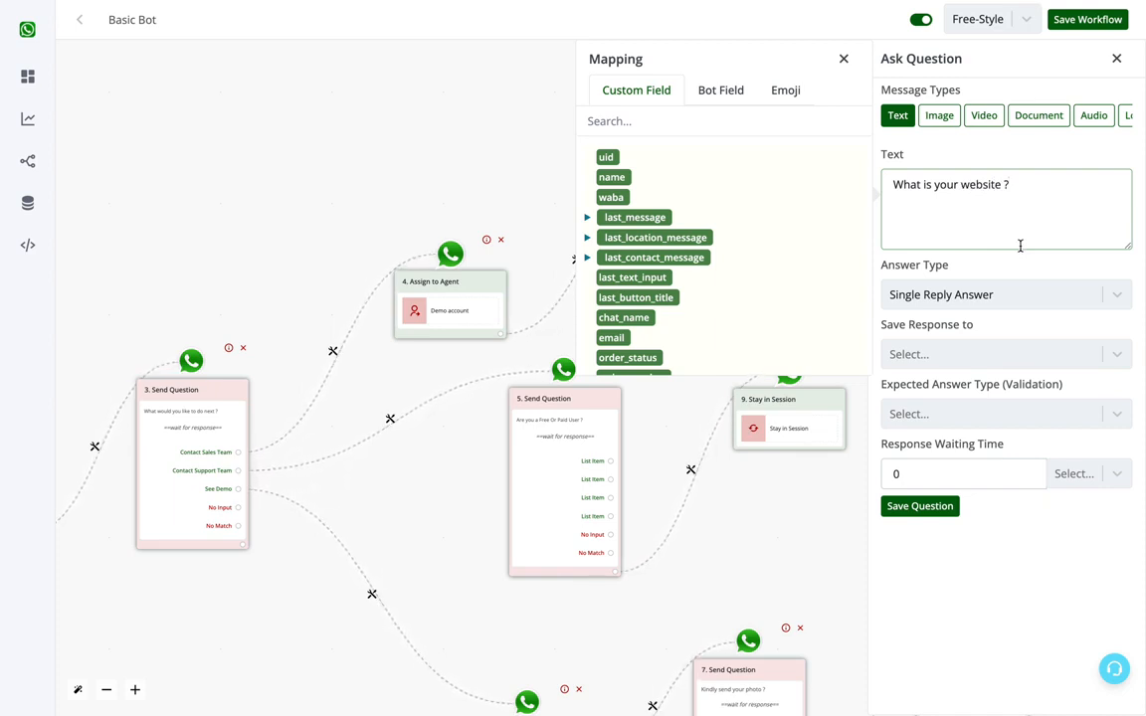
pyautogui.click(844, 58)
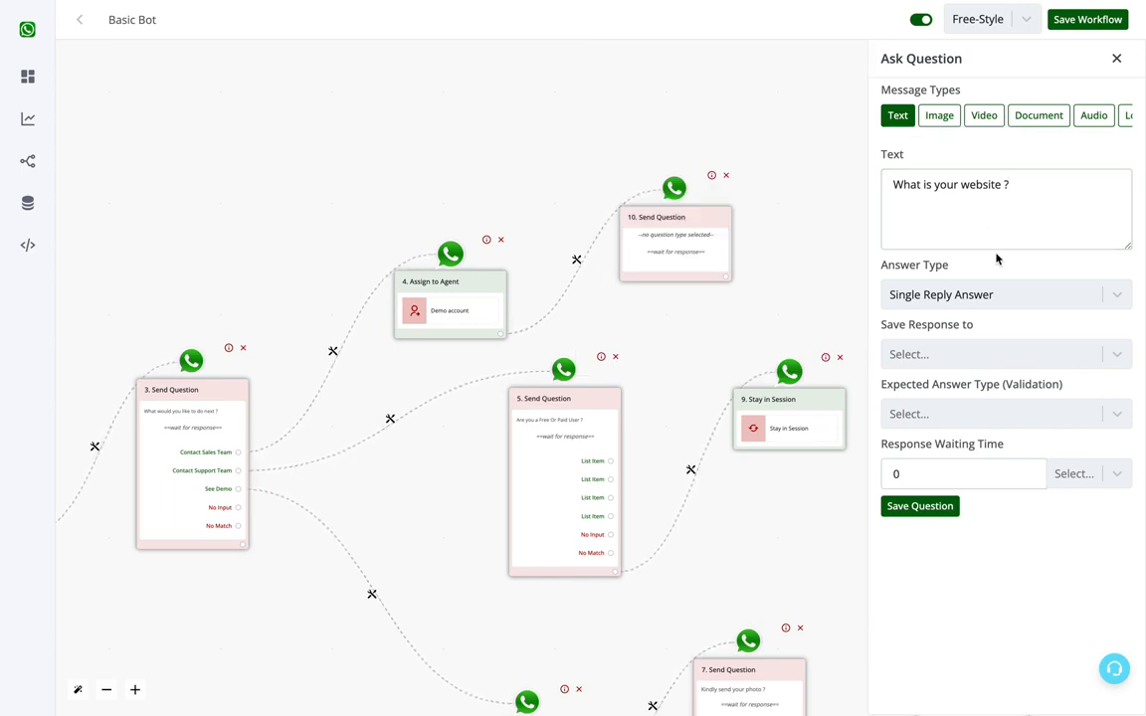
pyautogui.click(926, 358)
pyautogui.click(1041, 219)
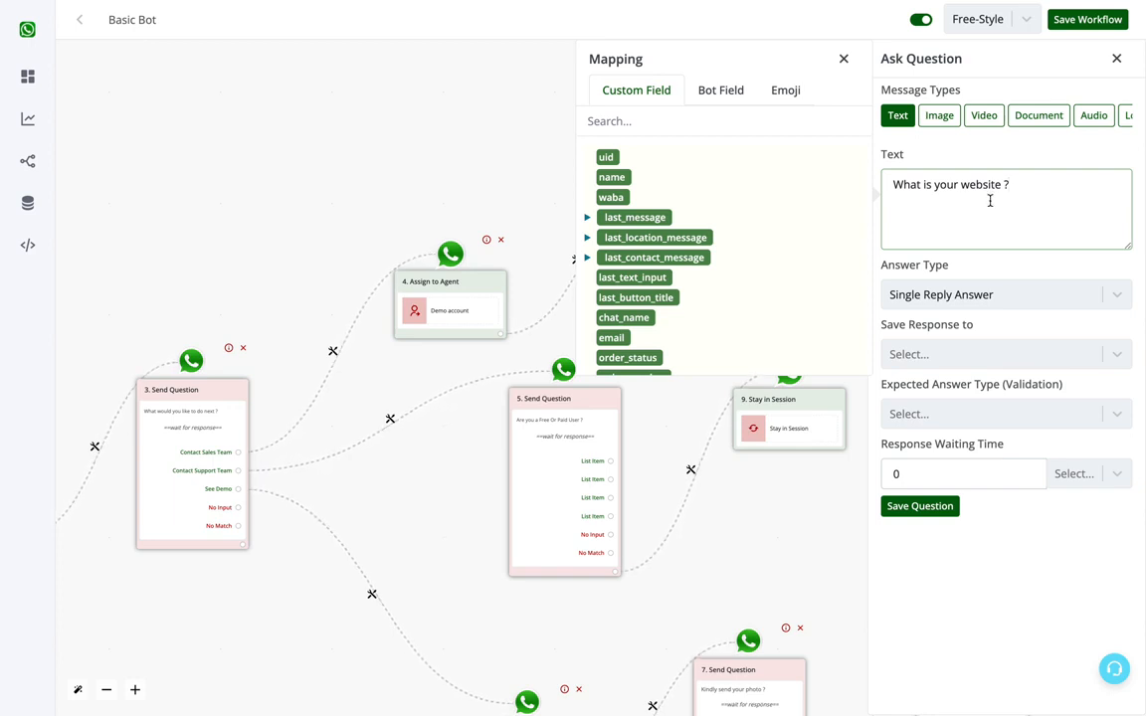
pyautogui.click(844, 60)
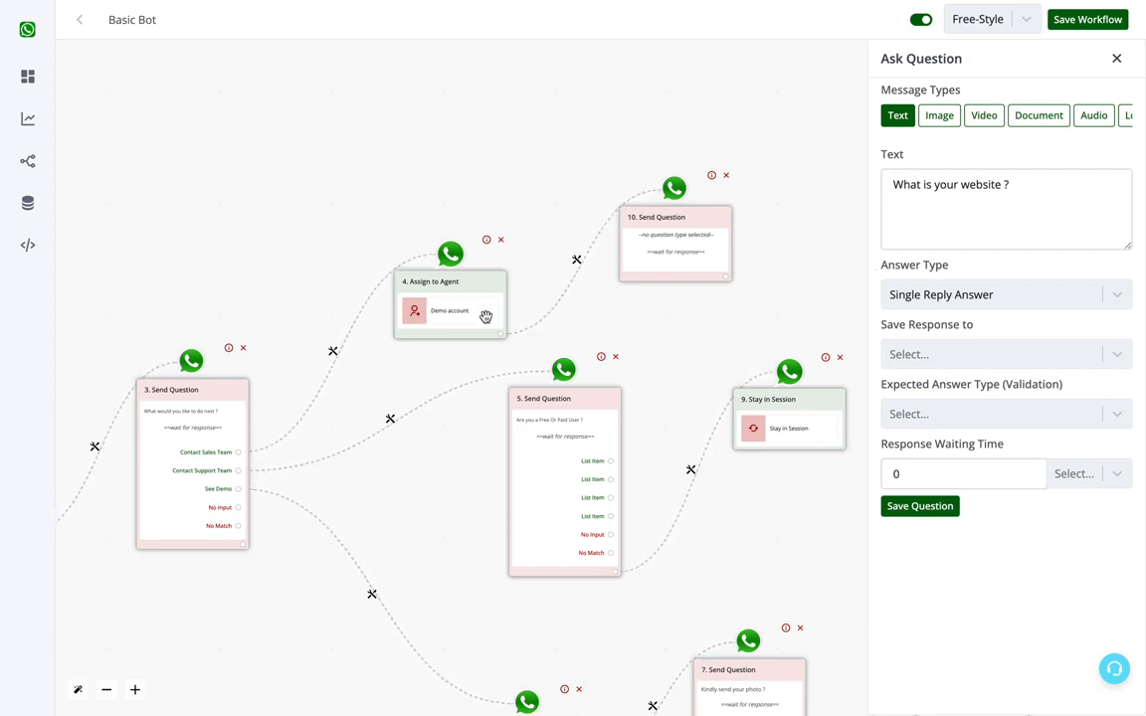
pyautogui.click(1016, 225)
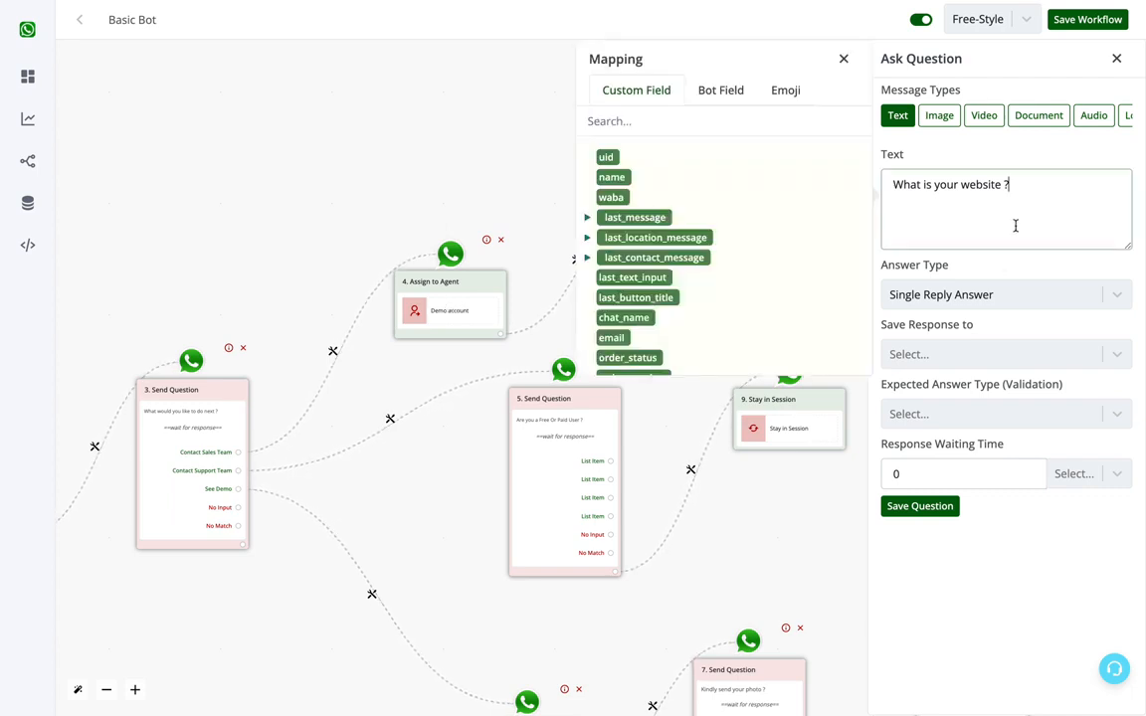
pyautogui.click(920, 506)
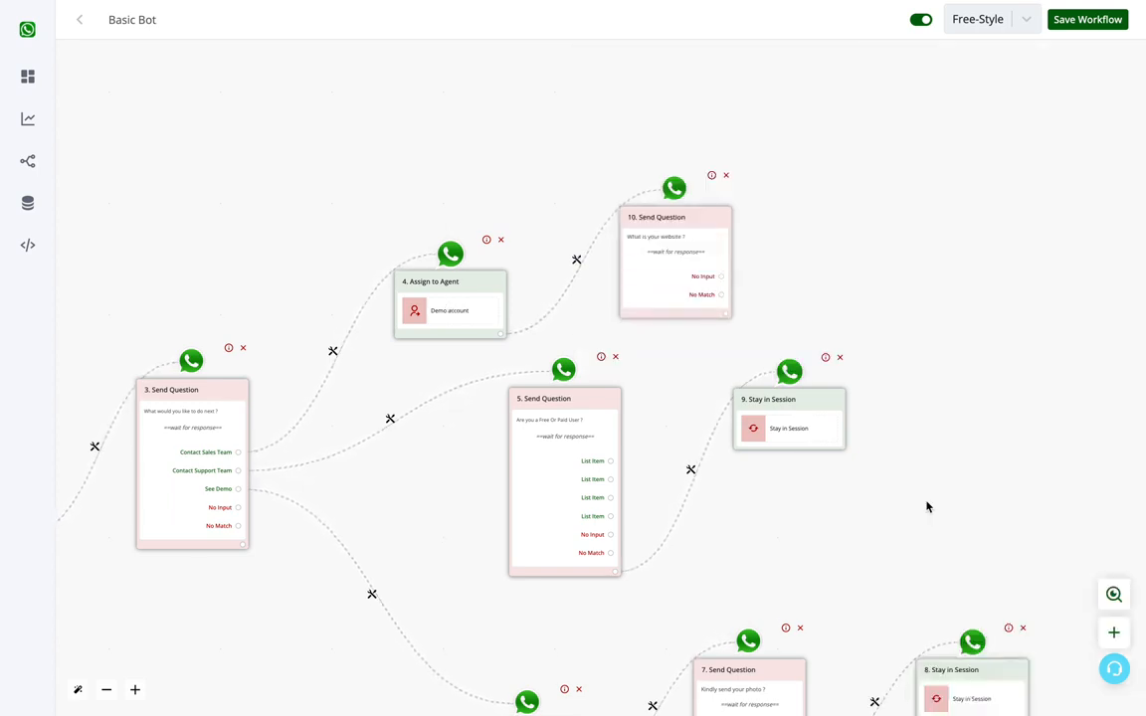
# Step: Connect a new node after the website question and make it a Stay in Session action
pyautogui.click(724, 315)
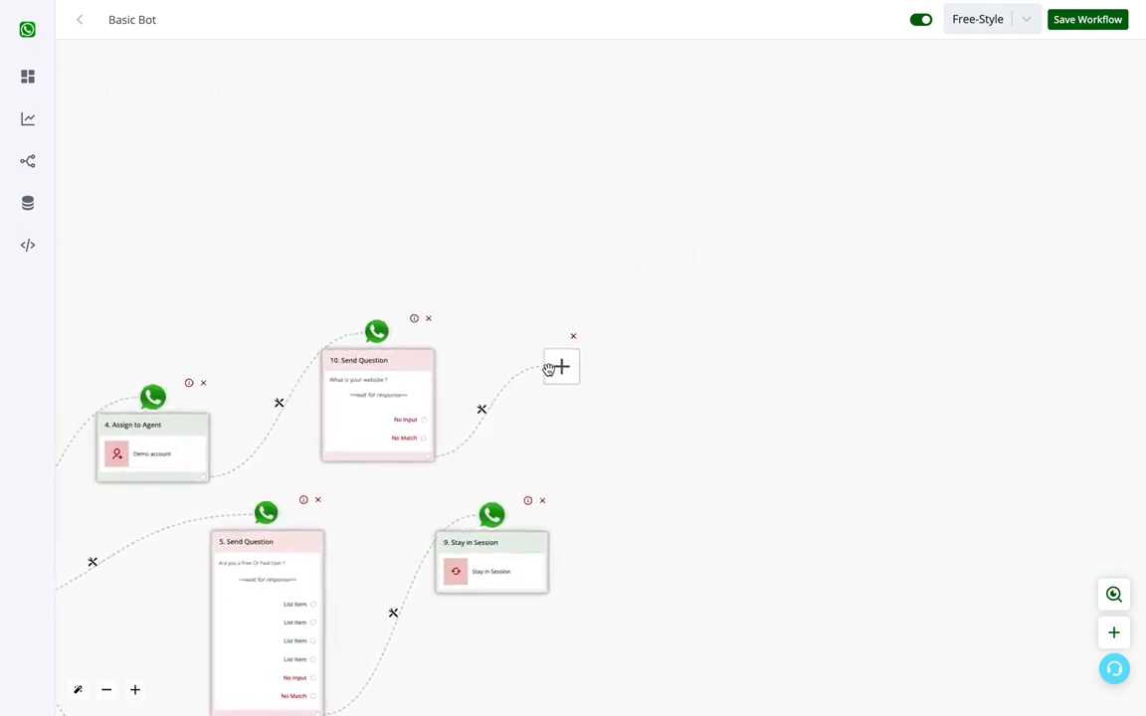
pyautogui.click(559, 367)
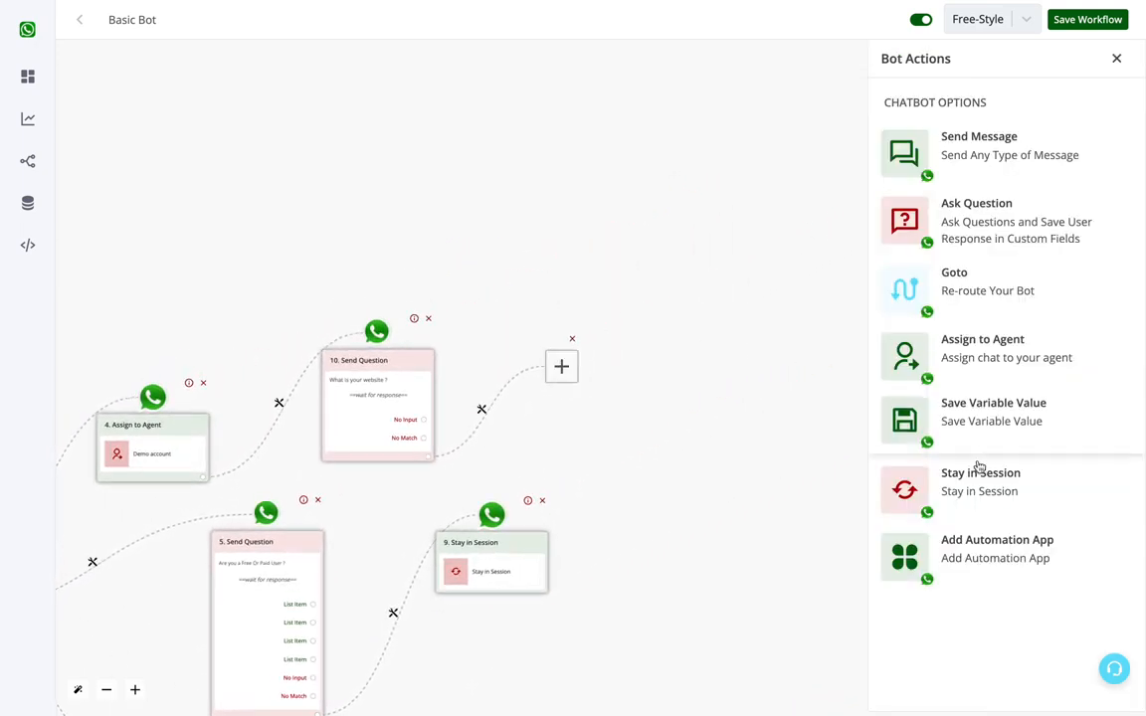
pyautogui.click(978, 468)
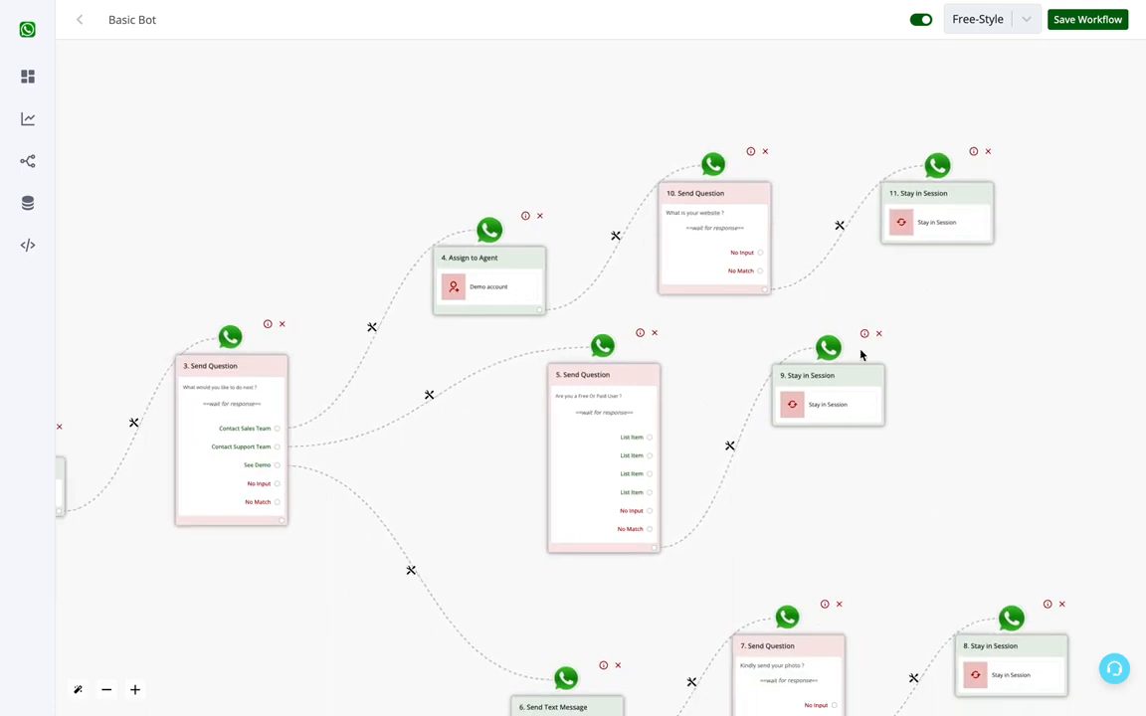
# Step: Save the completed Basic Bot workflow
pyautogui.scroll(-2, 998, 370)
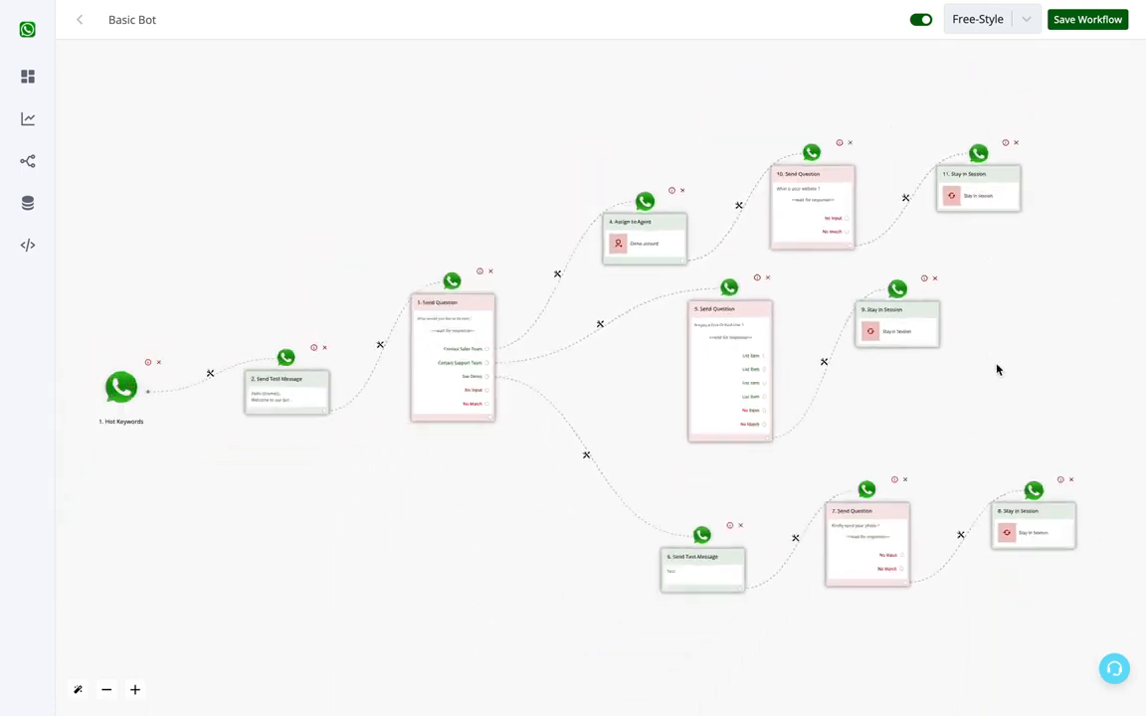
pyautogui.scroll(-1, 997, 370)
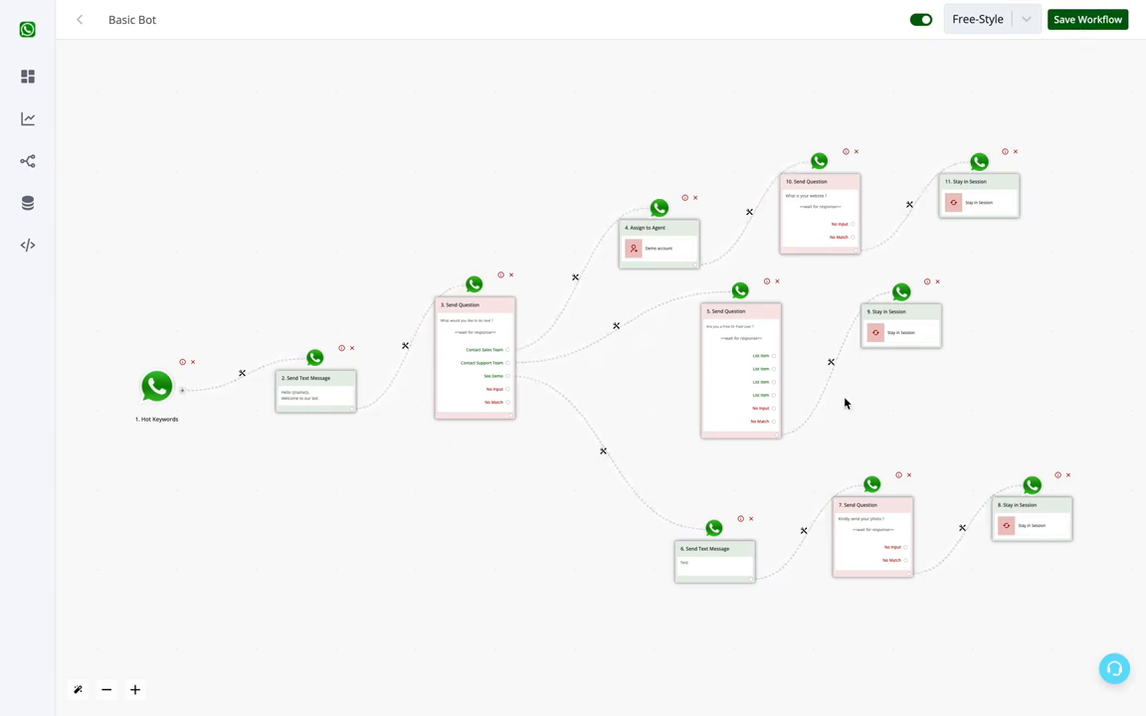
pyautogui.click(1101, 20)
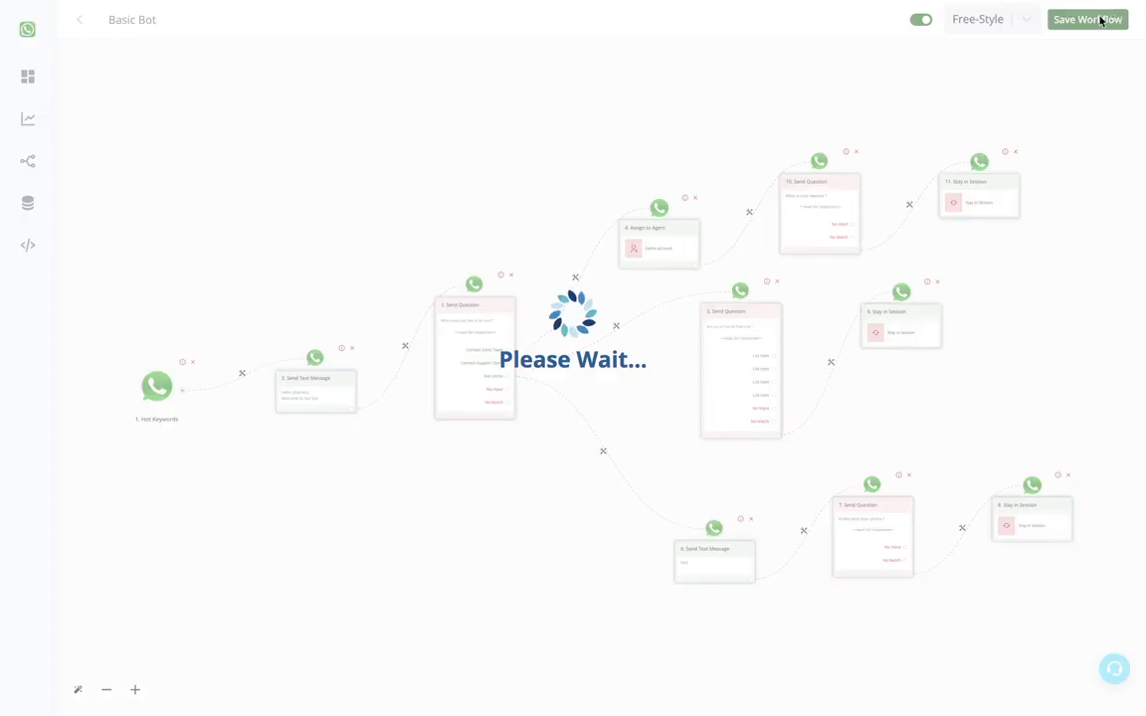